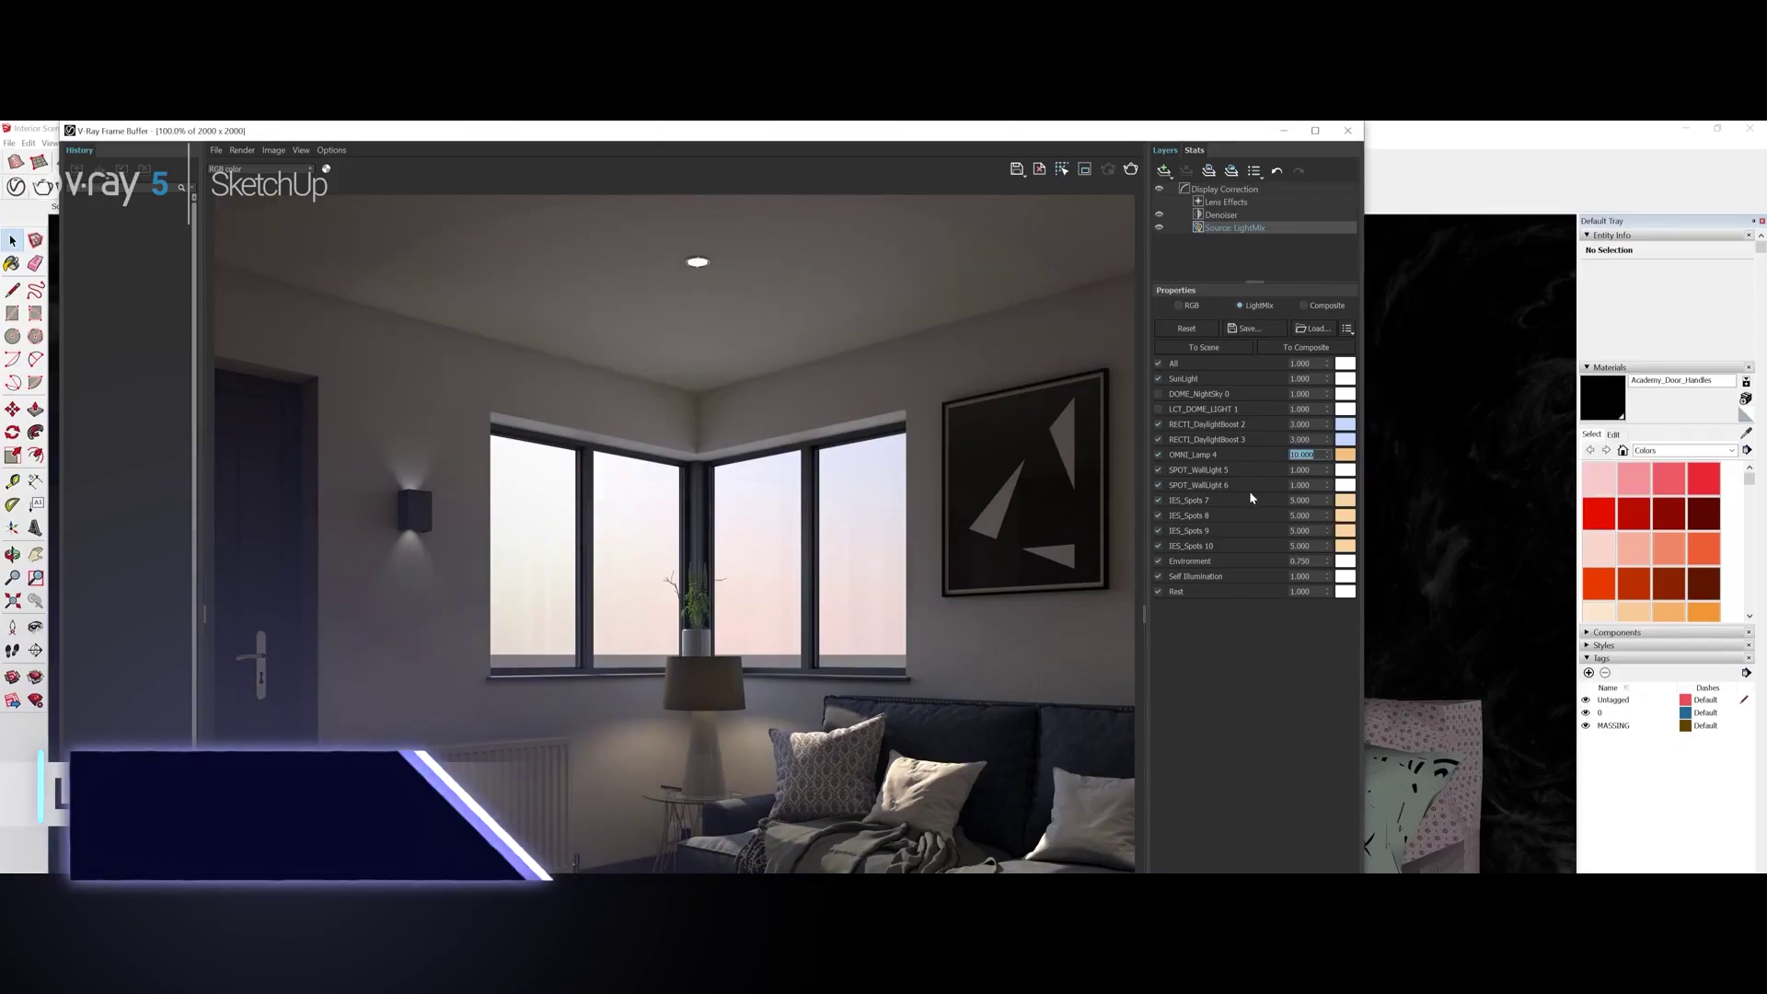
- Tint the SPOT_WallLight 5 light orange and enlarge the bloom/glare size
{"action": "left_click", "coordinate": [1344, 470]}
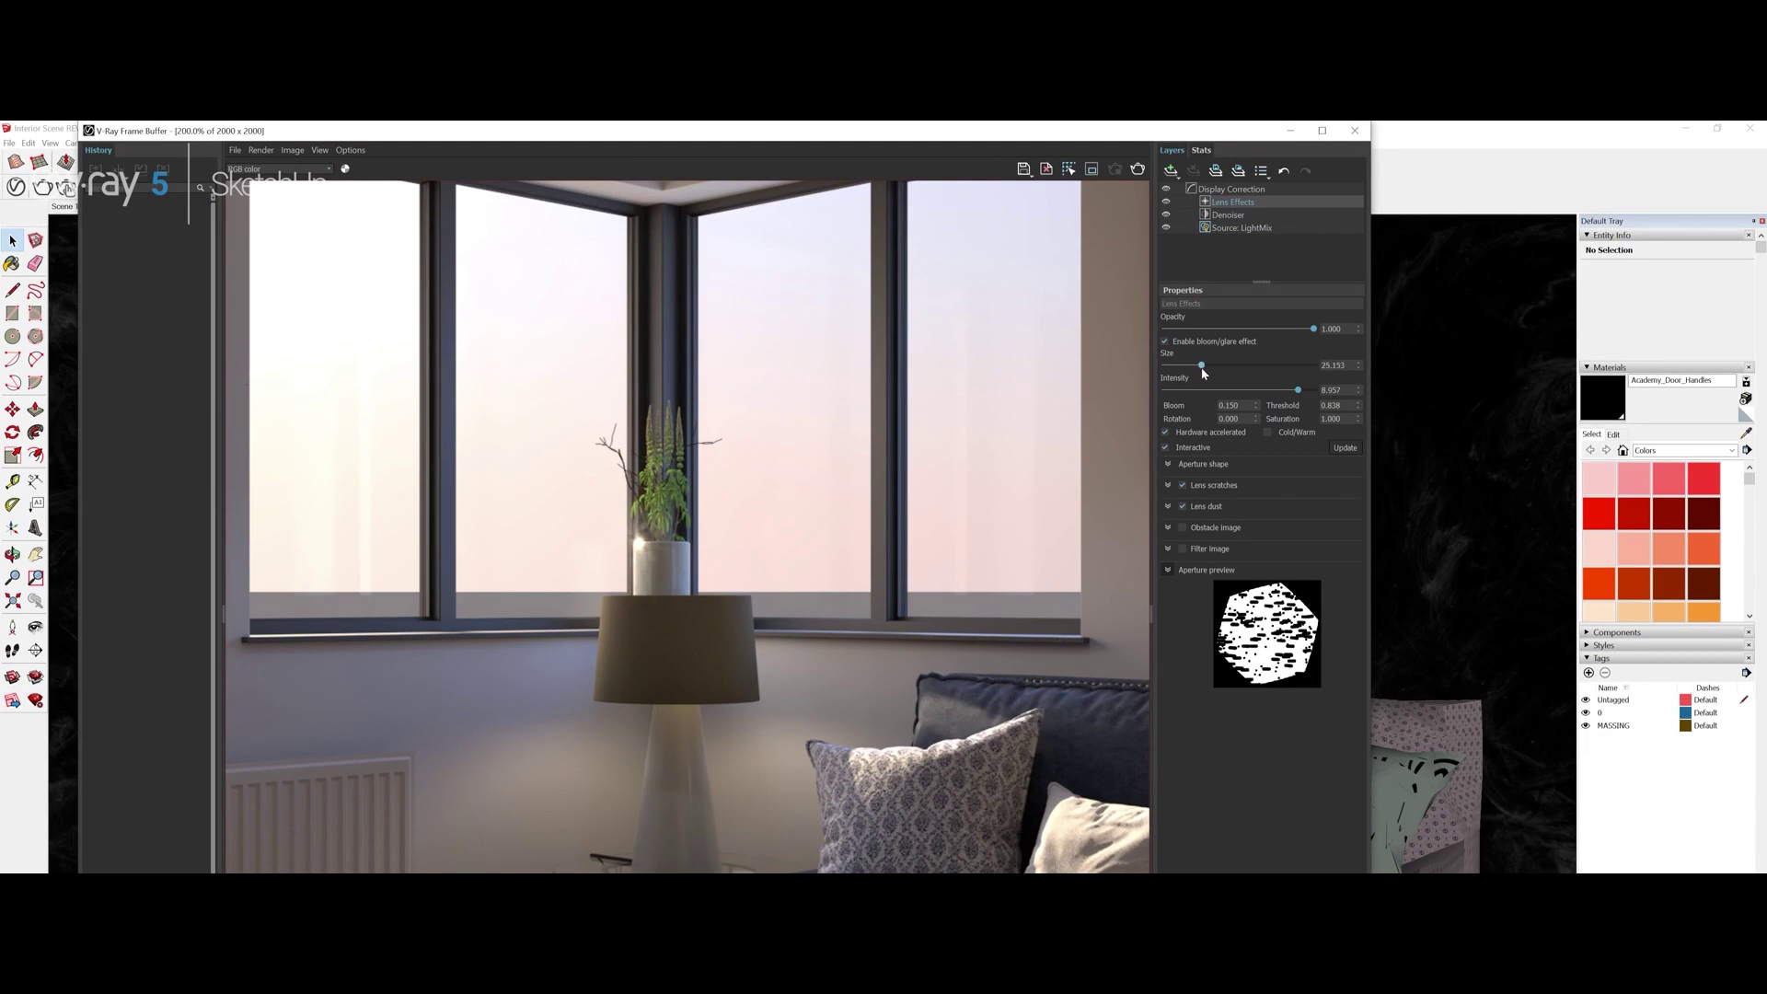
{"action": "left_click_drag", "start_coordinate": [1184, 372], "coordinate": [1187, 371]}
{"action": "scroll", "coordinate": [732, 322], "scroll_direction": "down", "scroll_amount": 3}
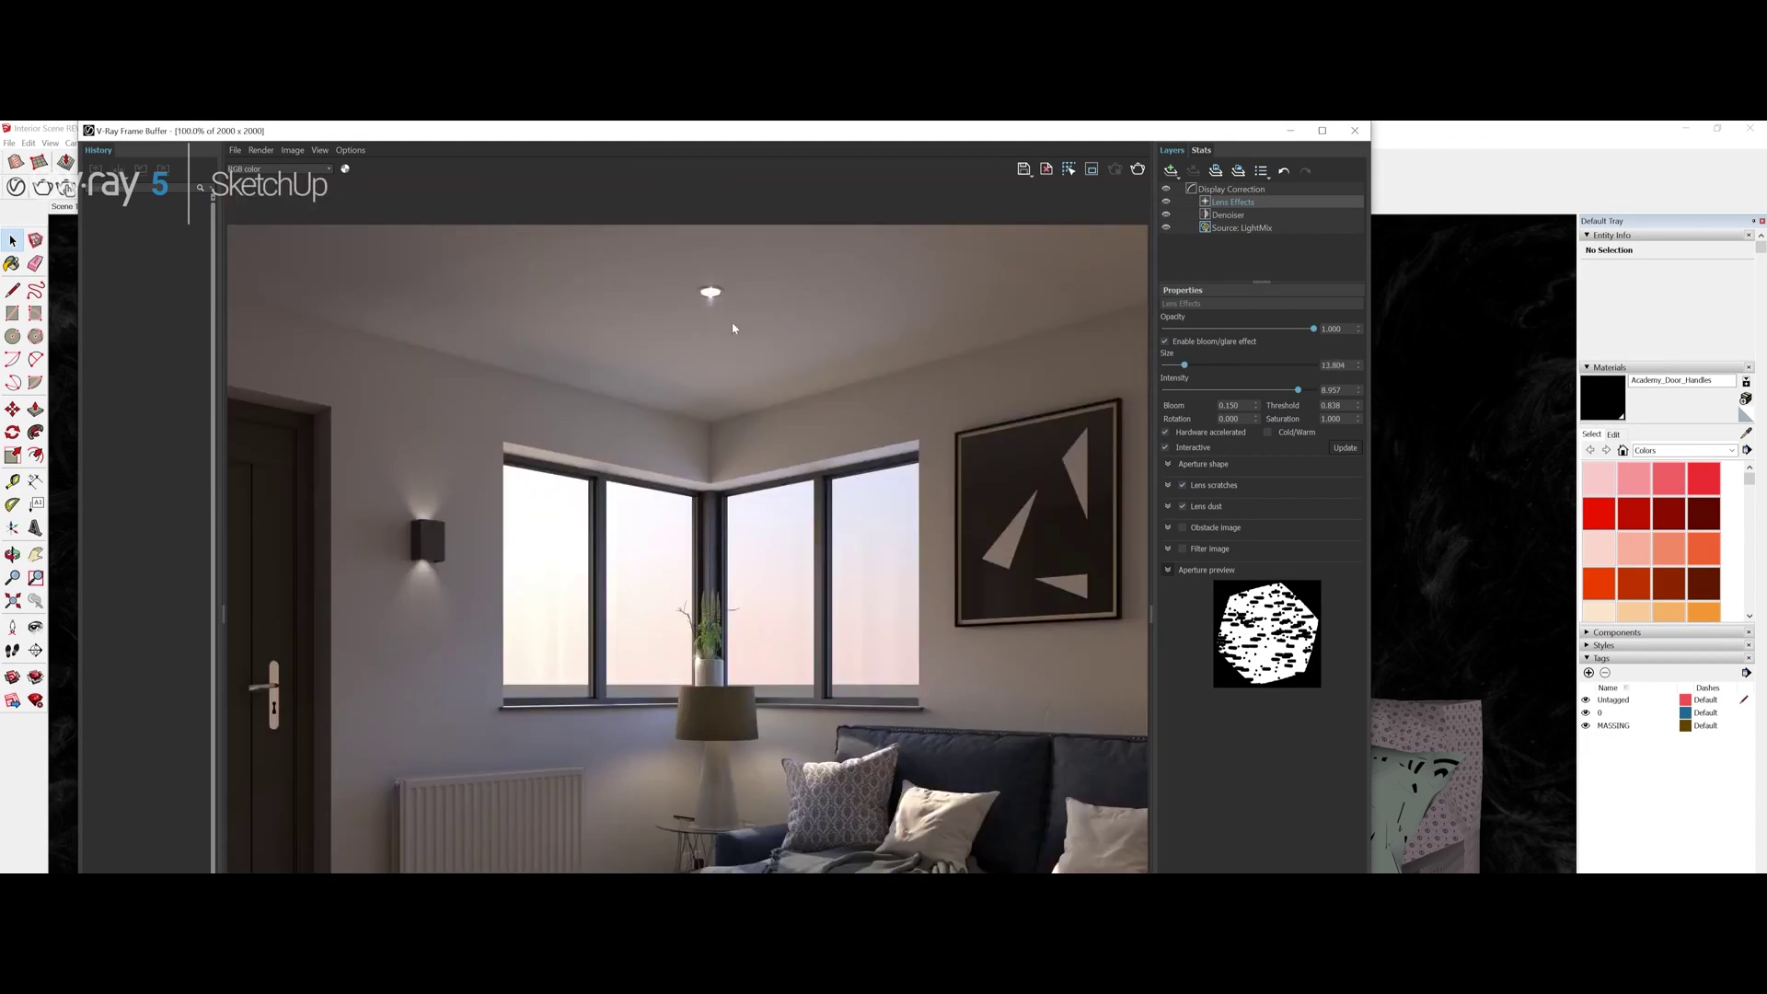
{"action": "scroll", "coordinate": [731, 322], "scroll_direction": "up", "scroll_amount": 3}
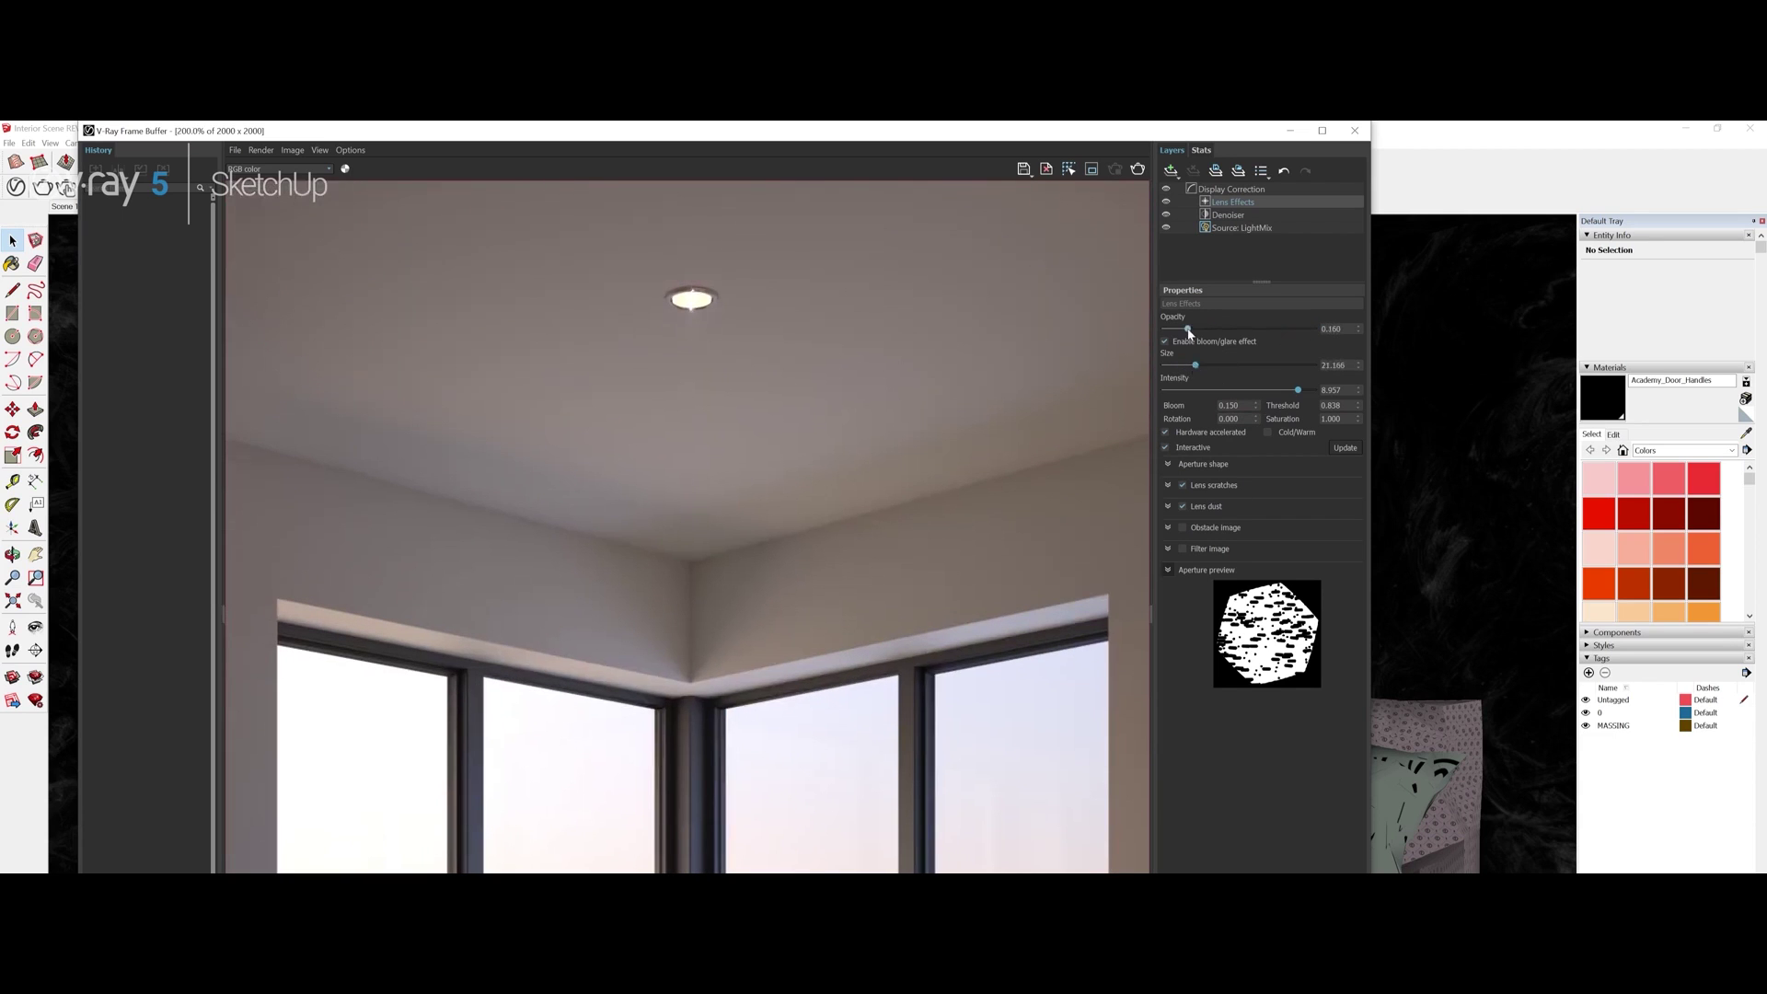
{"action": "scroll", "coordinate": [991, 664], "scroll_direction": "down", "scroll_amount": 3}
{"action": "scroll", "coordinate": [819, 335], "scroll_direction": "up", "scroll_amount": 3}
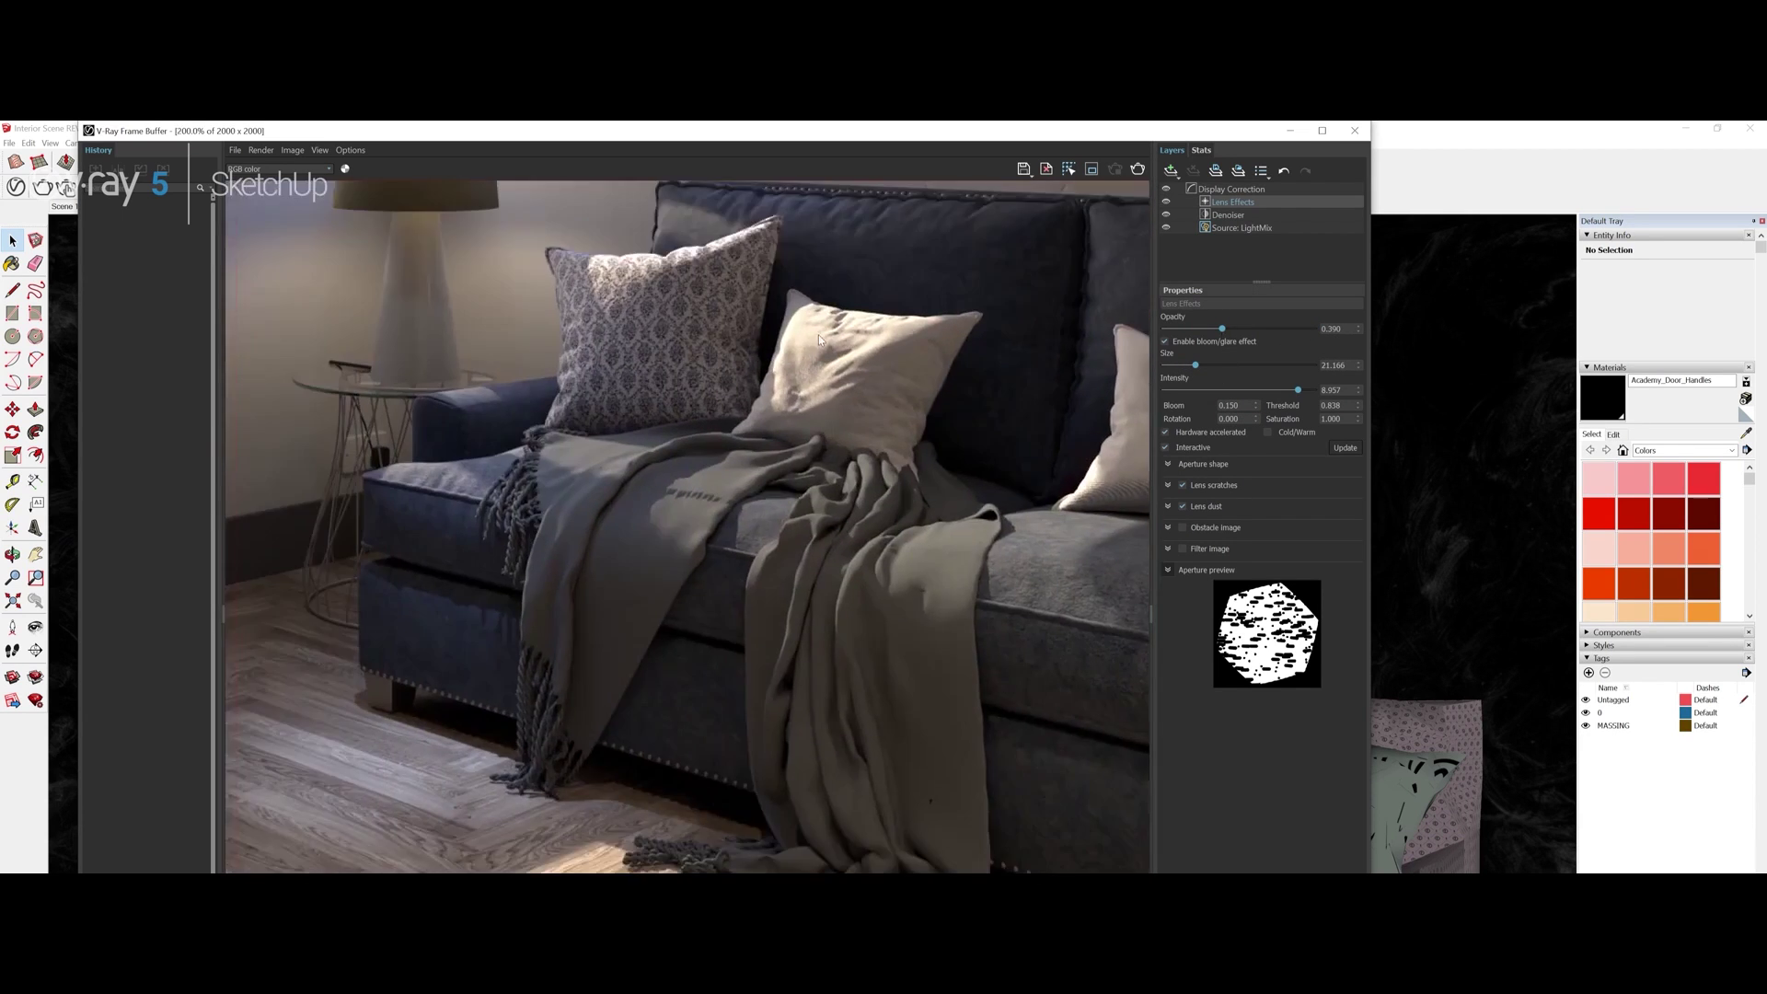
- Fine-tune the bloom/glare opacity on the living room render
{"action": "scroll", "coordinate": [867, 714], "scroll_direction": "up", "scroll_amount": 2}
{"action": "scroll", "coordinate": [867, 714], "scroll_direction": "down", "scroll_amount": 1}
{"action": "scroll", "coordinate": [651, 174], "scroll_direction": "up", "scroll_amount": 1}
{"action": "scroll", "coordinate": [702, 643], "scroll_direction": "down", "scroll_amount": 1}
{"action": "scroll", "coordinate": [959, 518], "scroll_direction": "up", "scroll_amount": 1}
{"action": "scroll", "coordinate": [959, 518], "scroll_direction": "down", "scroll_amount": 1}
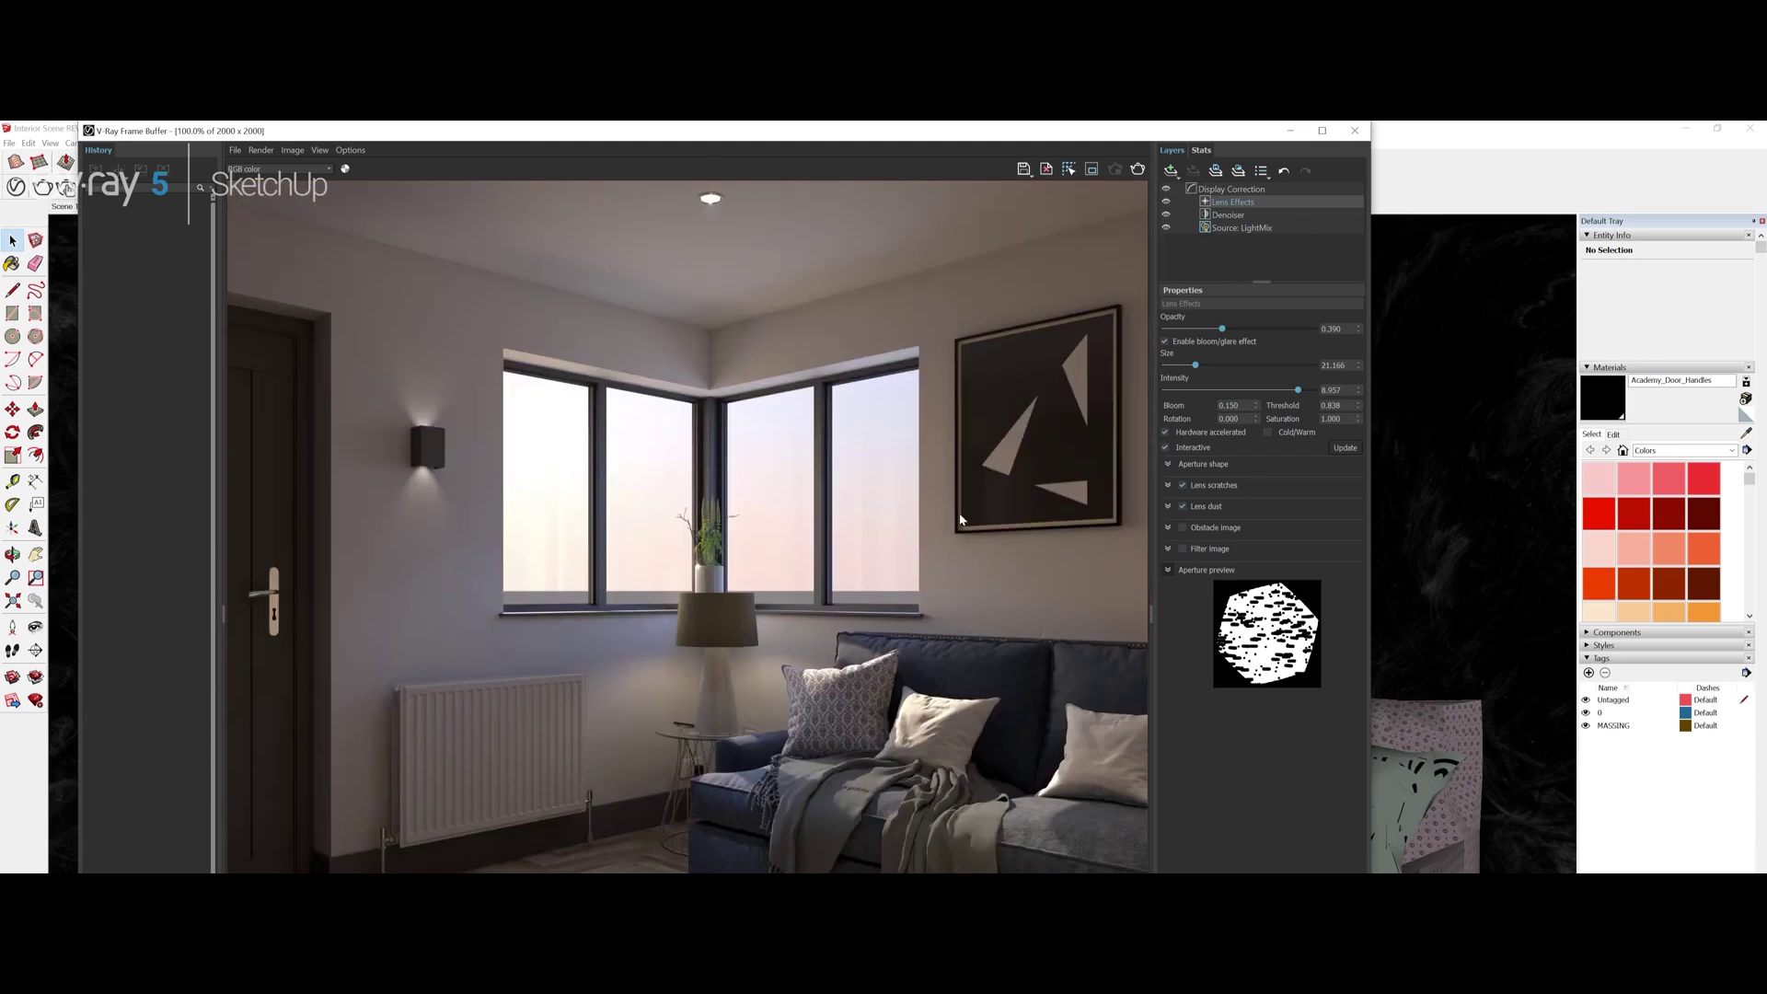
{"action": "scroll", "coordinate": [1018, 644], "scroll_direction": "up", "scroll_amount": 1}
{"action": "scroll", "coordinate": [1058, 644], "scroll_direction": "down", "scroll_amount": 1}
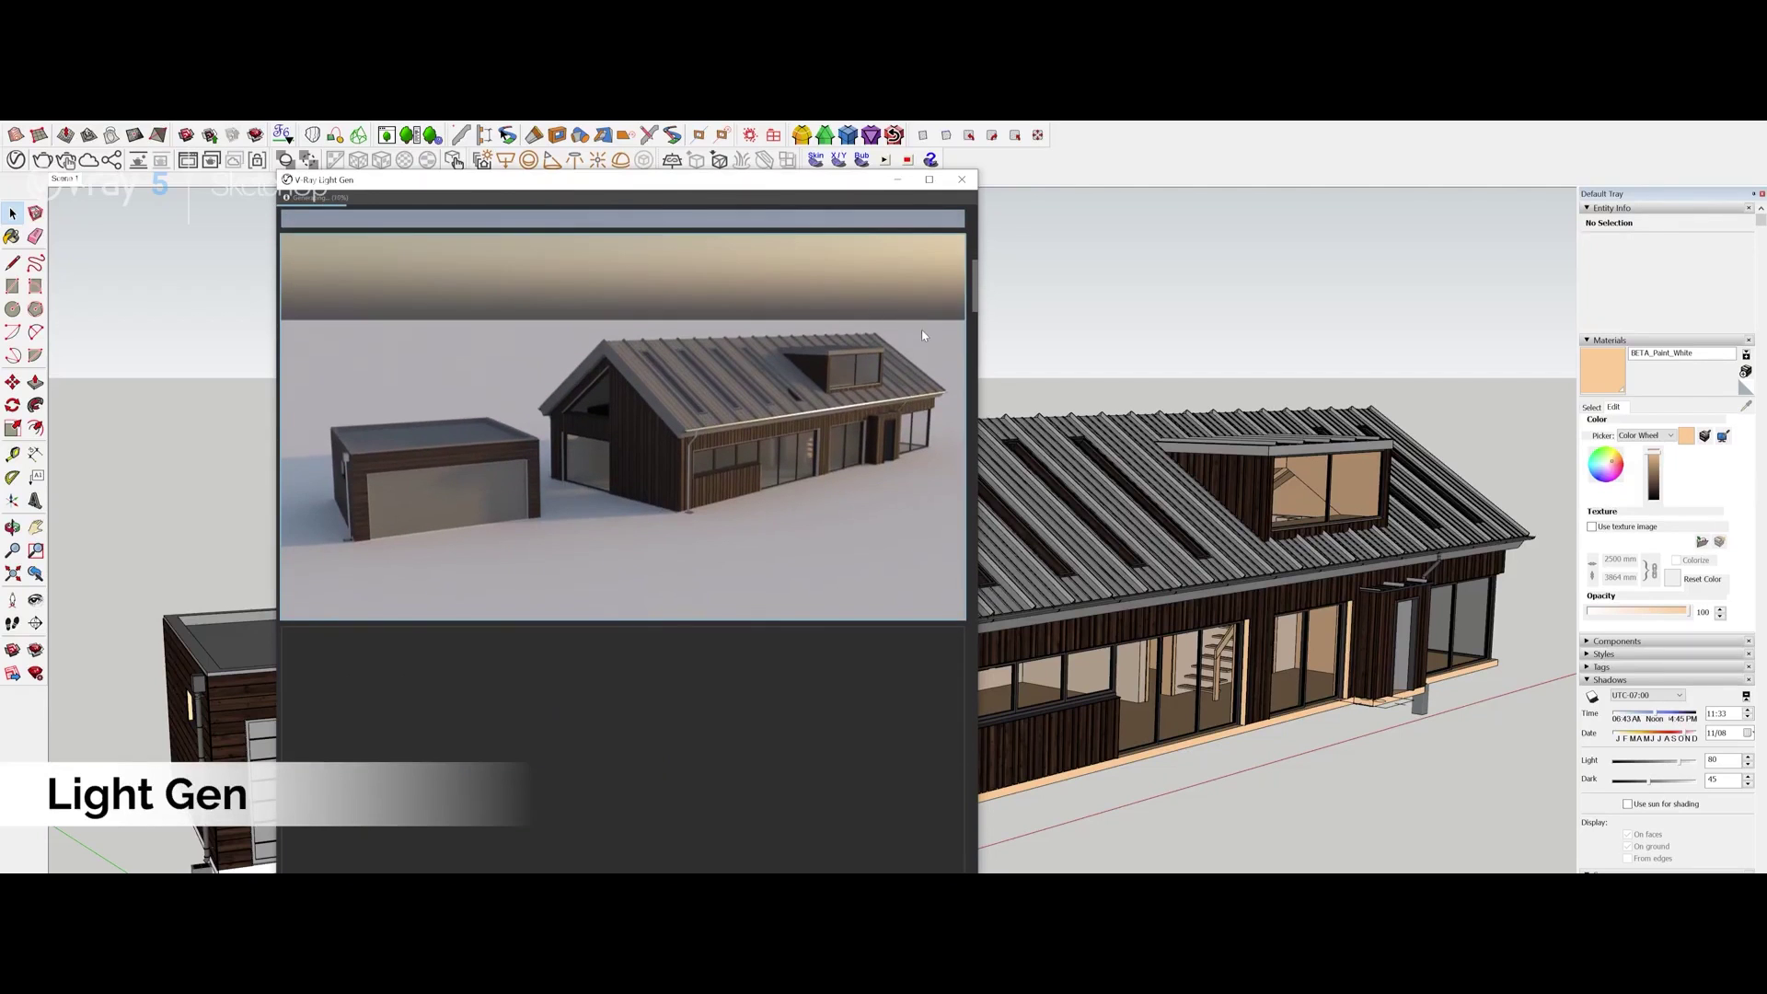
- Scroll through Light Gen's generated lighting previews of the house
{"action": "scroll", "coordinate": [920, 350], "scroll_direction": "down", "scroll_amount": 2}
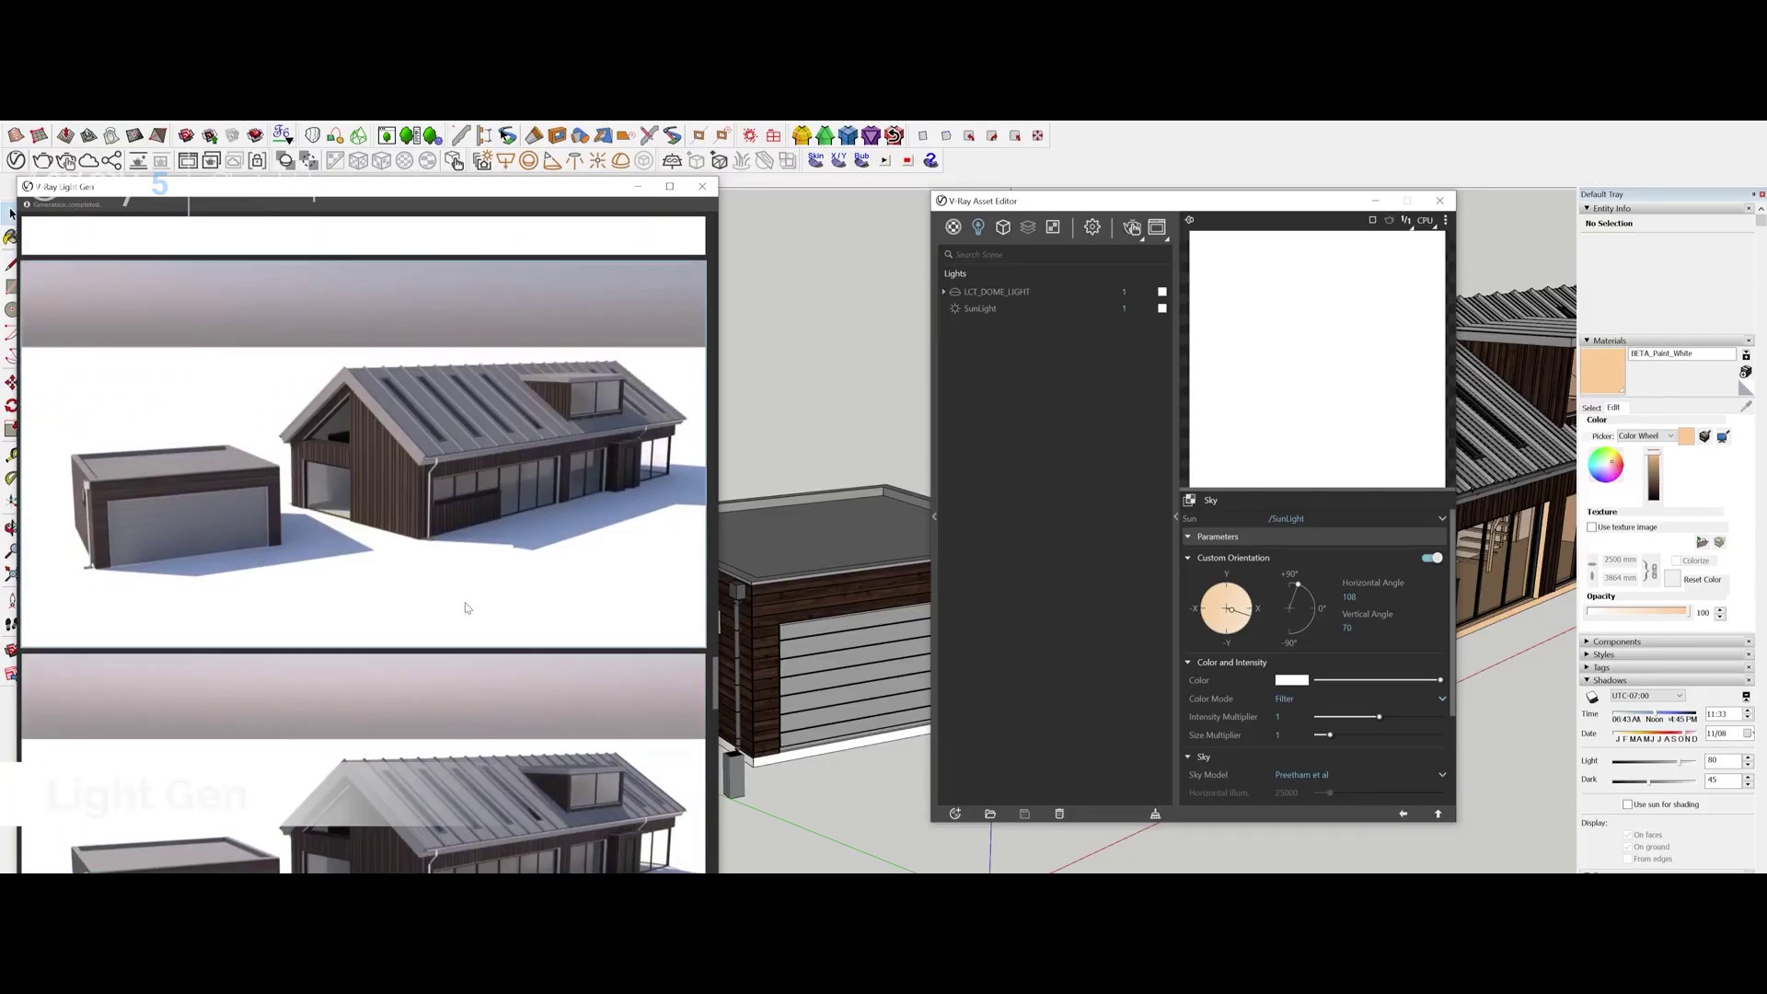
{"action": "scroll", "coordinate": [443, 445], "scroll_direction": "down", "scroll_amount": 4}
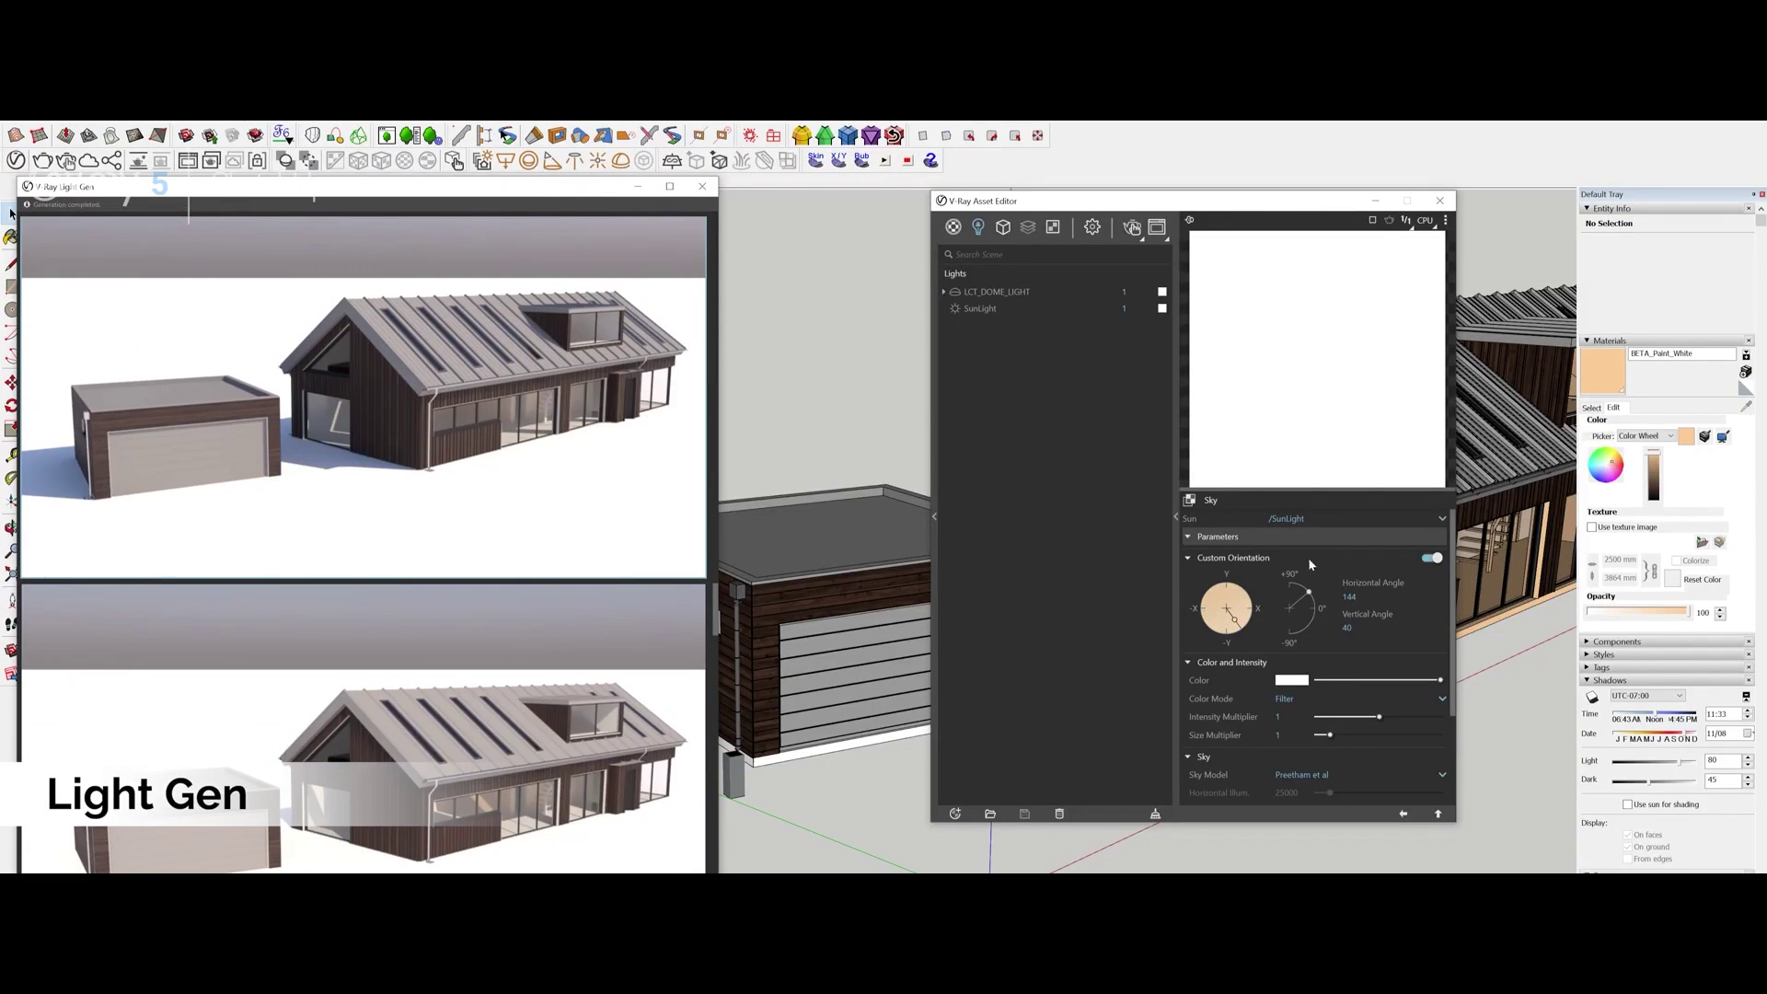
{"action": "scroll", "coordinate": [590, 543], "scroll_direction": "down", "scroll_amount": 5}
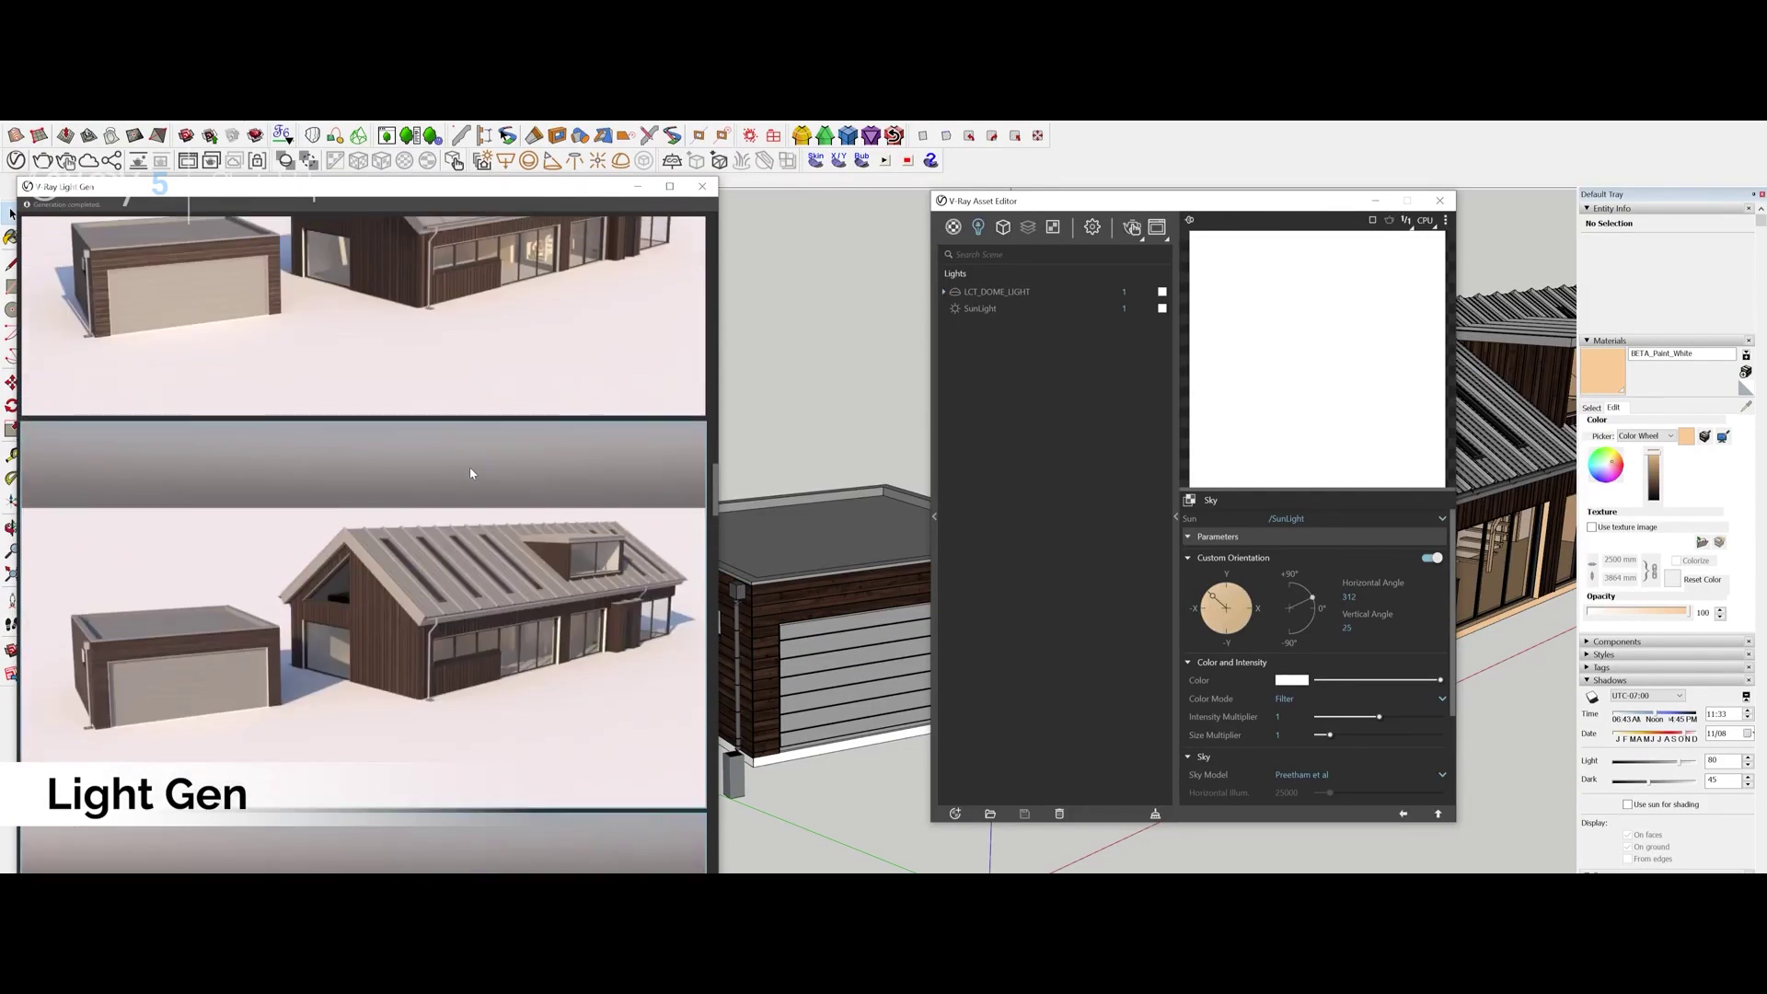
{"action": "scroll", "coordinate": [461, 444], "scroll_direction": "down", "scroll_amount": 2}
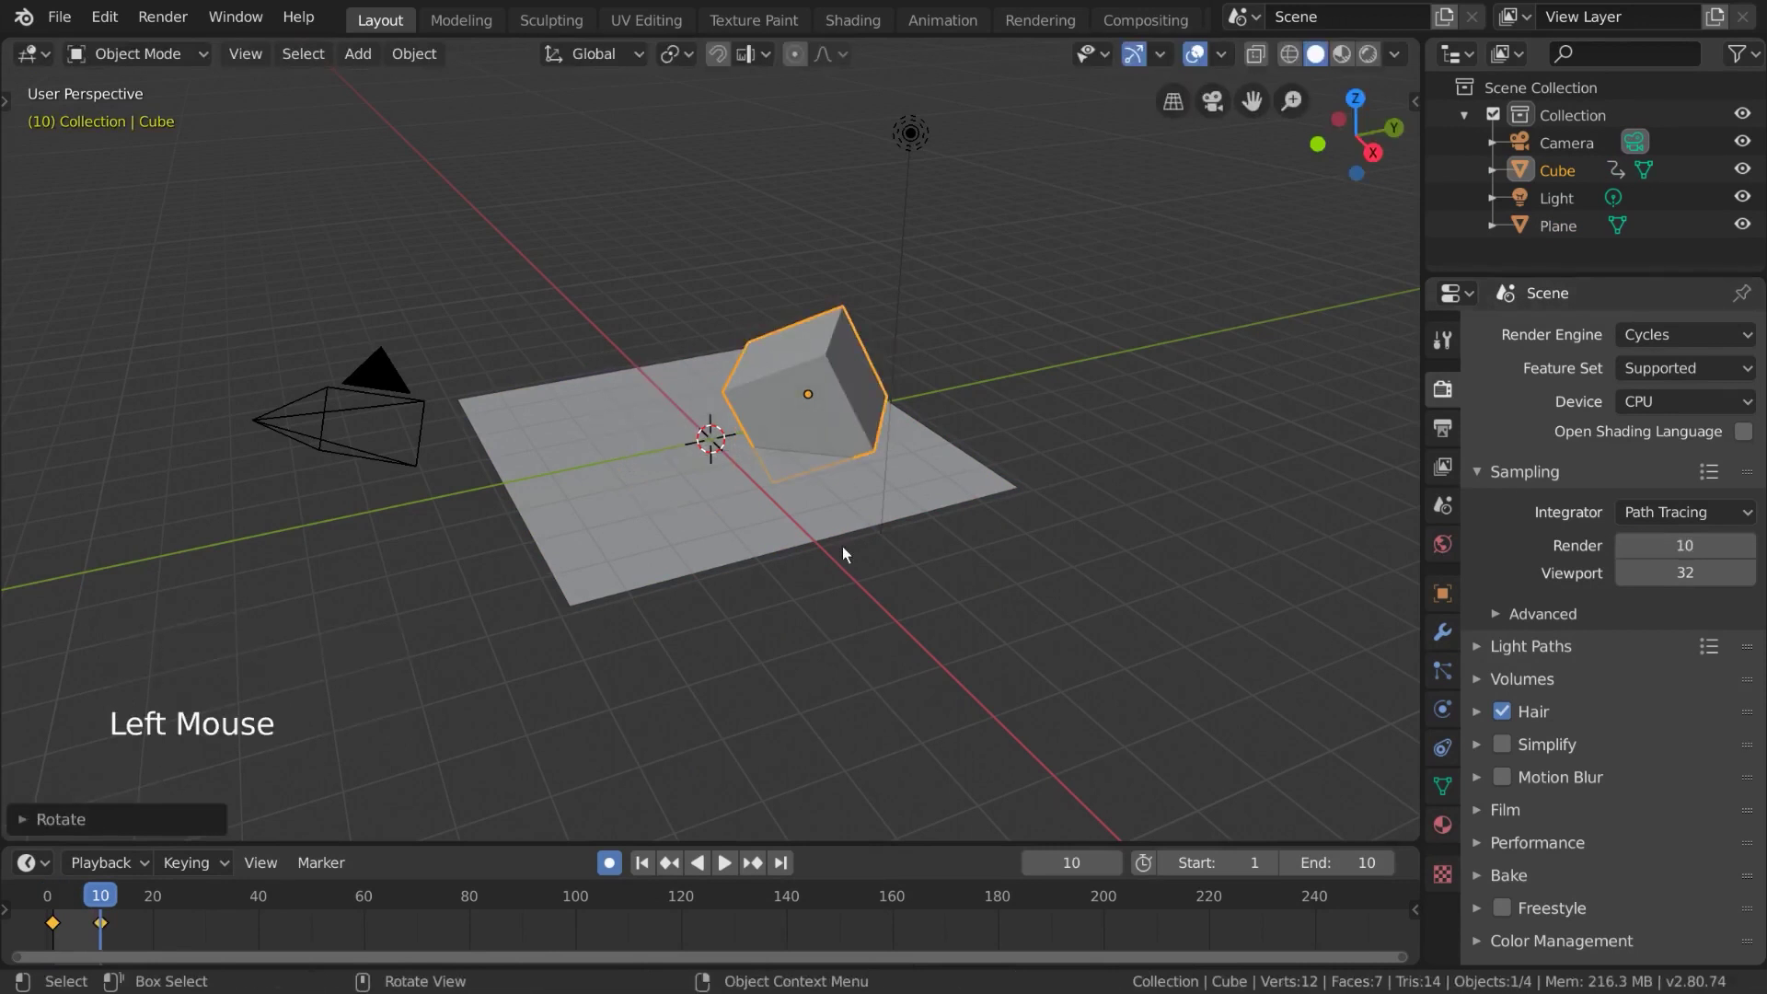
- Render the cube animation with Cycles via Ctrl+F12, then play it back with View Animation
{"action": "key", "text": "ctrl+F12"}
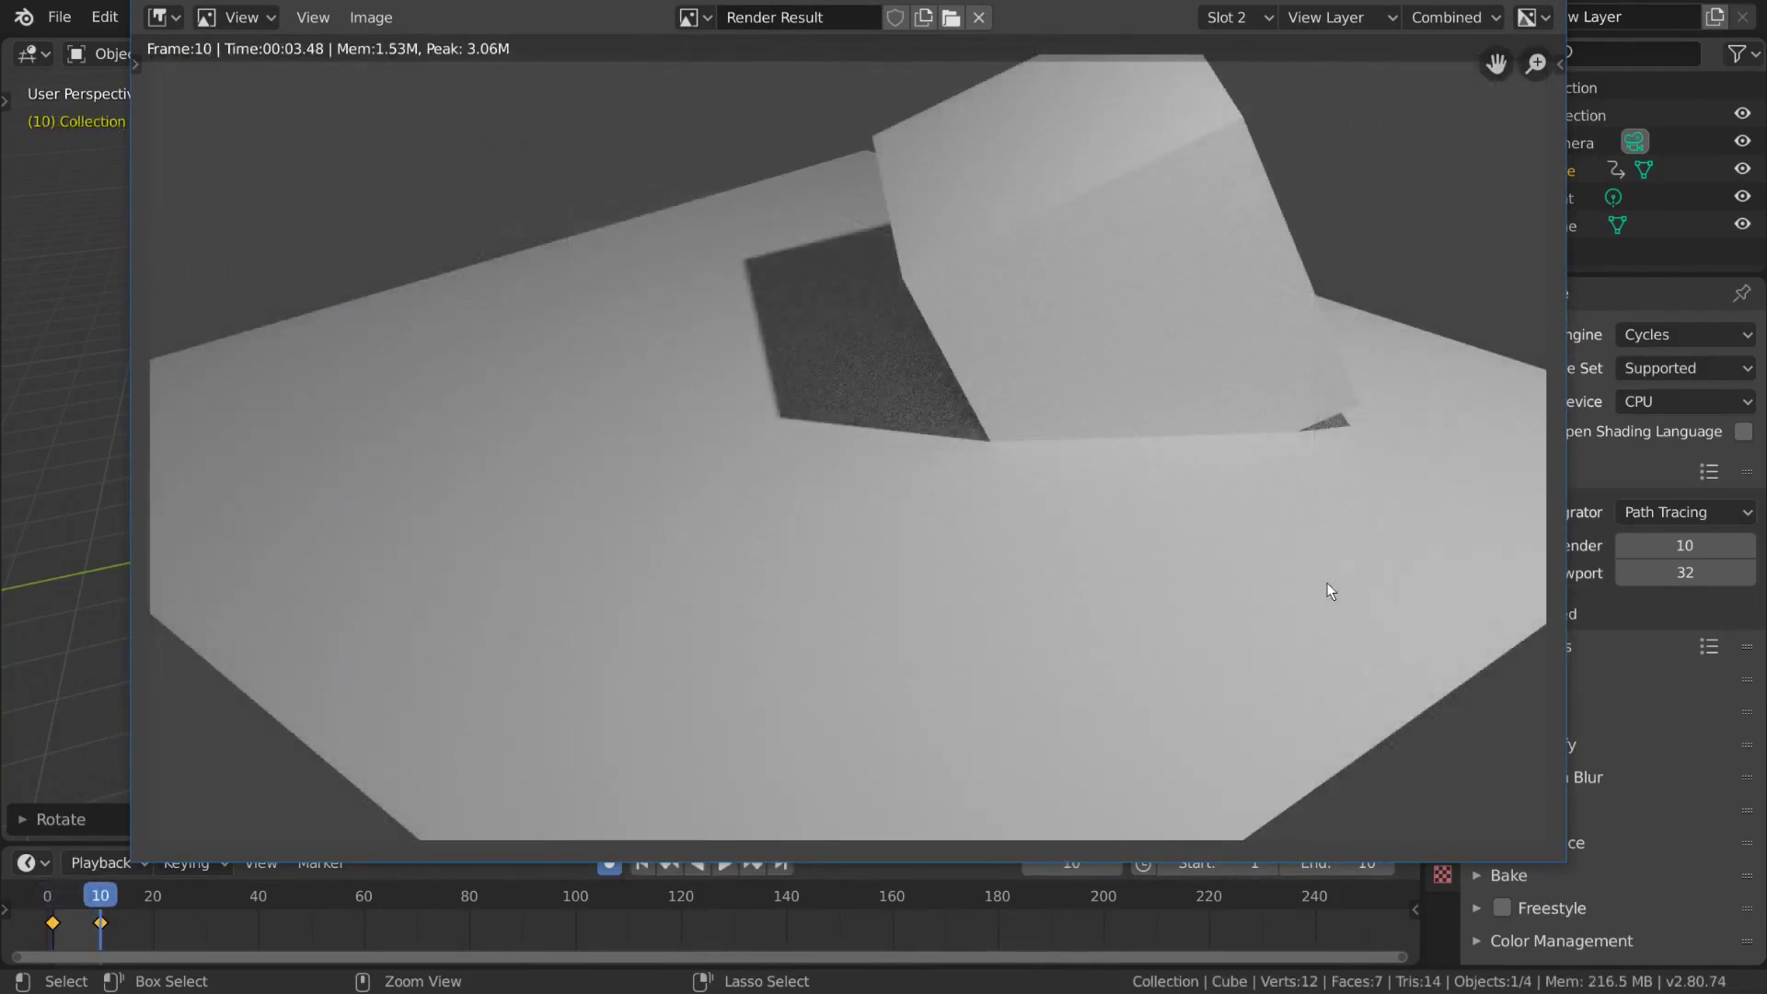
{"action": "key", "text": "Escape"}
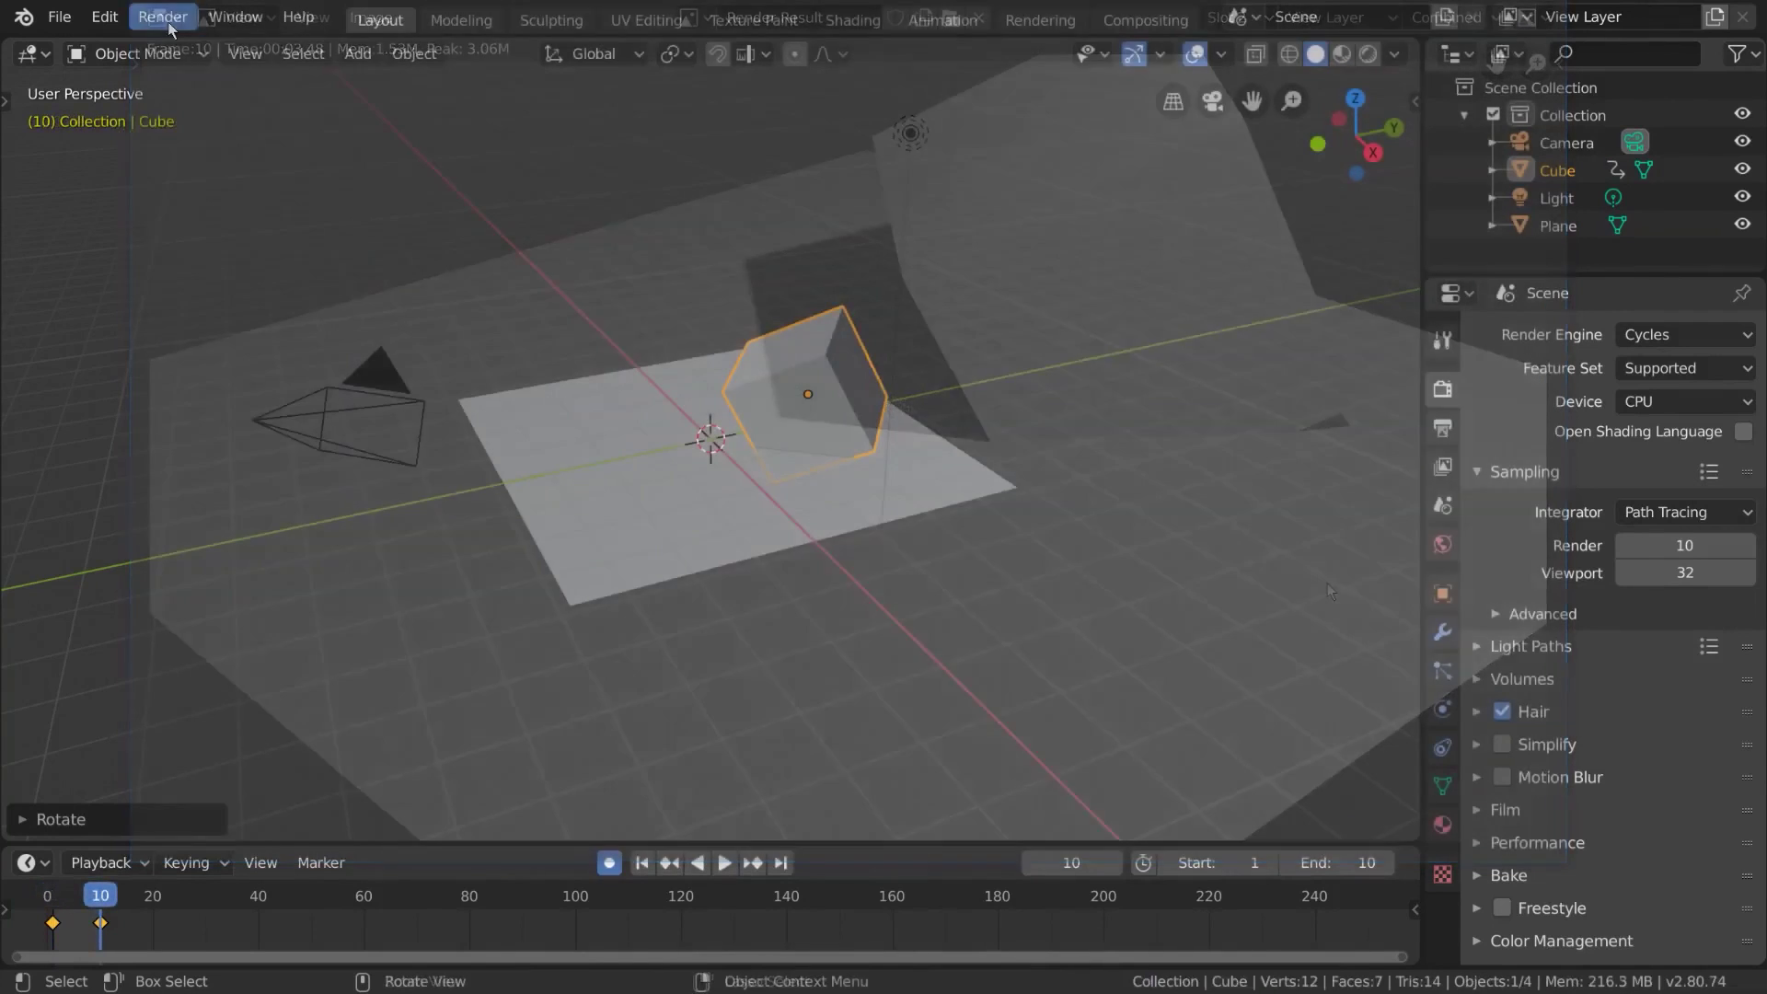
{"action": "left_click", "coordinate": [163, 17]}
{"action": "left_click", "coordinate": [313, 183]}
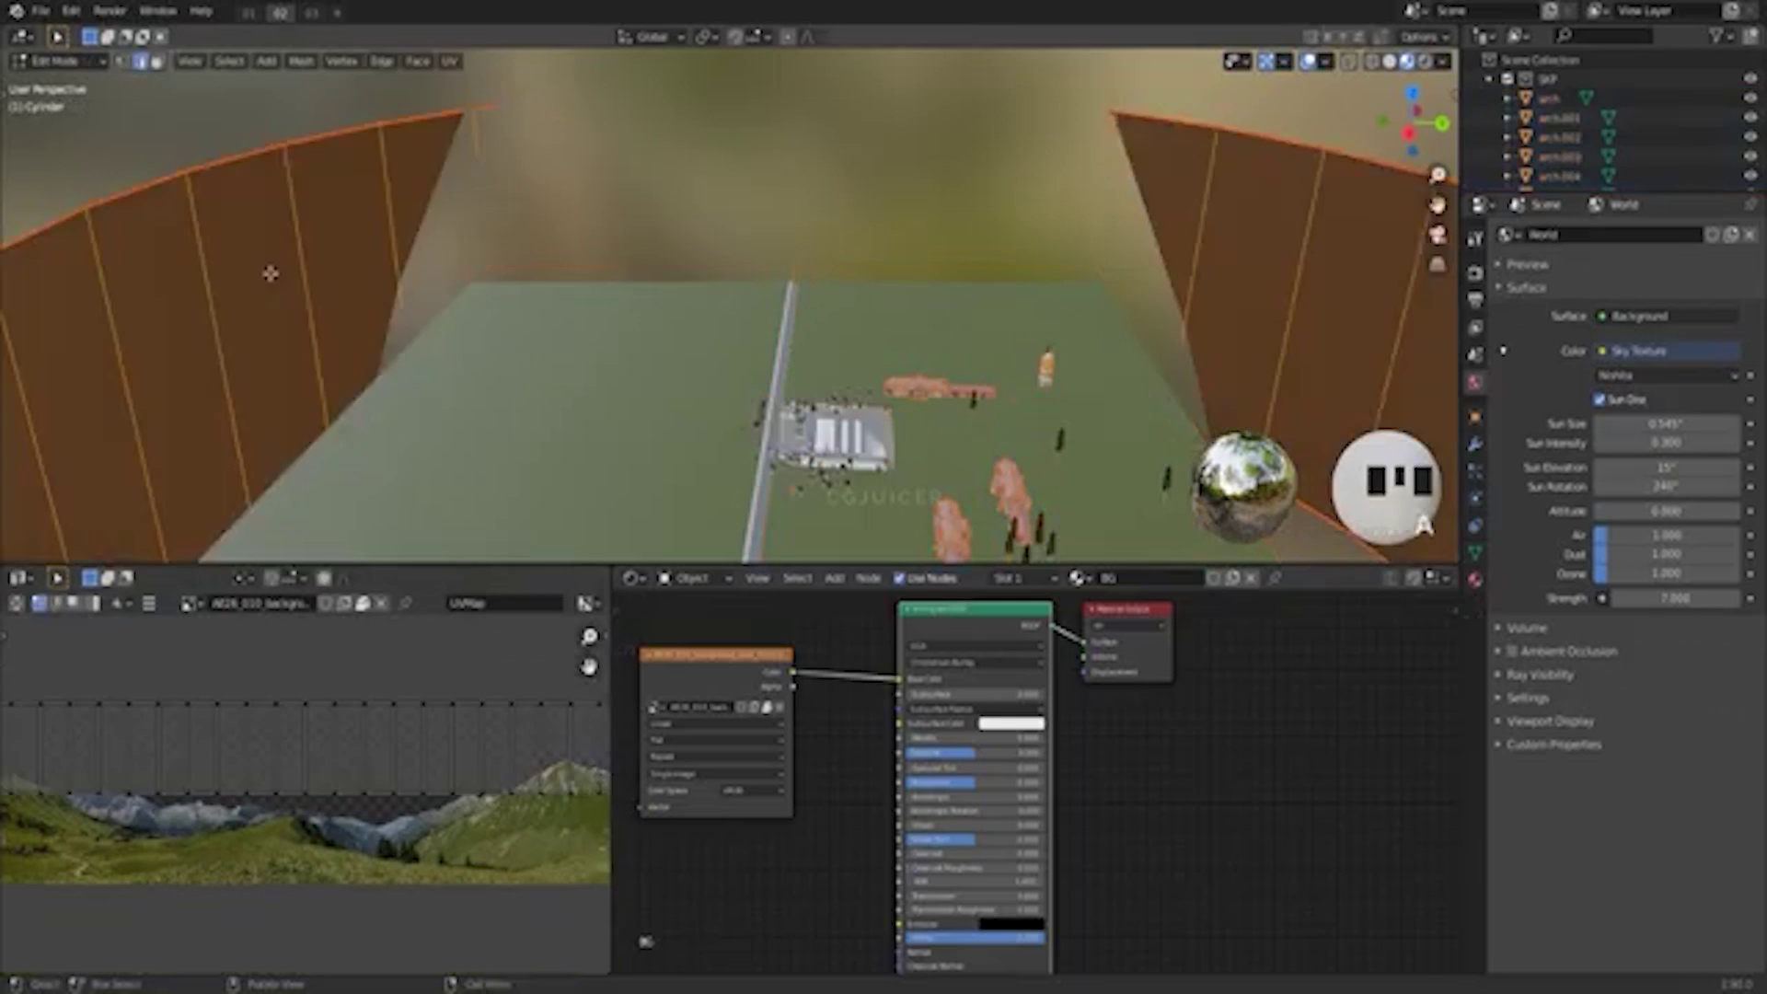
- Unwrap the wall mesh, turn the UV strips horizontal and enlarge them over the image
{"action": "scroll", "coordinate": [349, 773], "scroll_direction": "down", "scroll_amount": 3}
{"action": "key", "text": "u"}
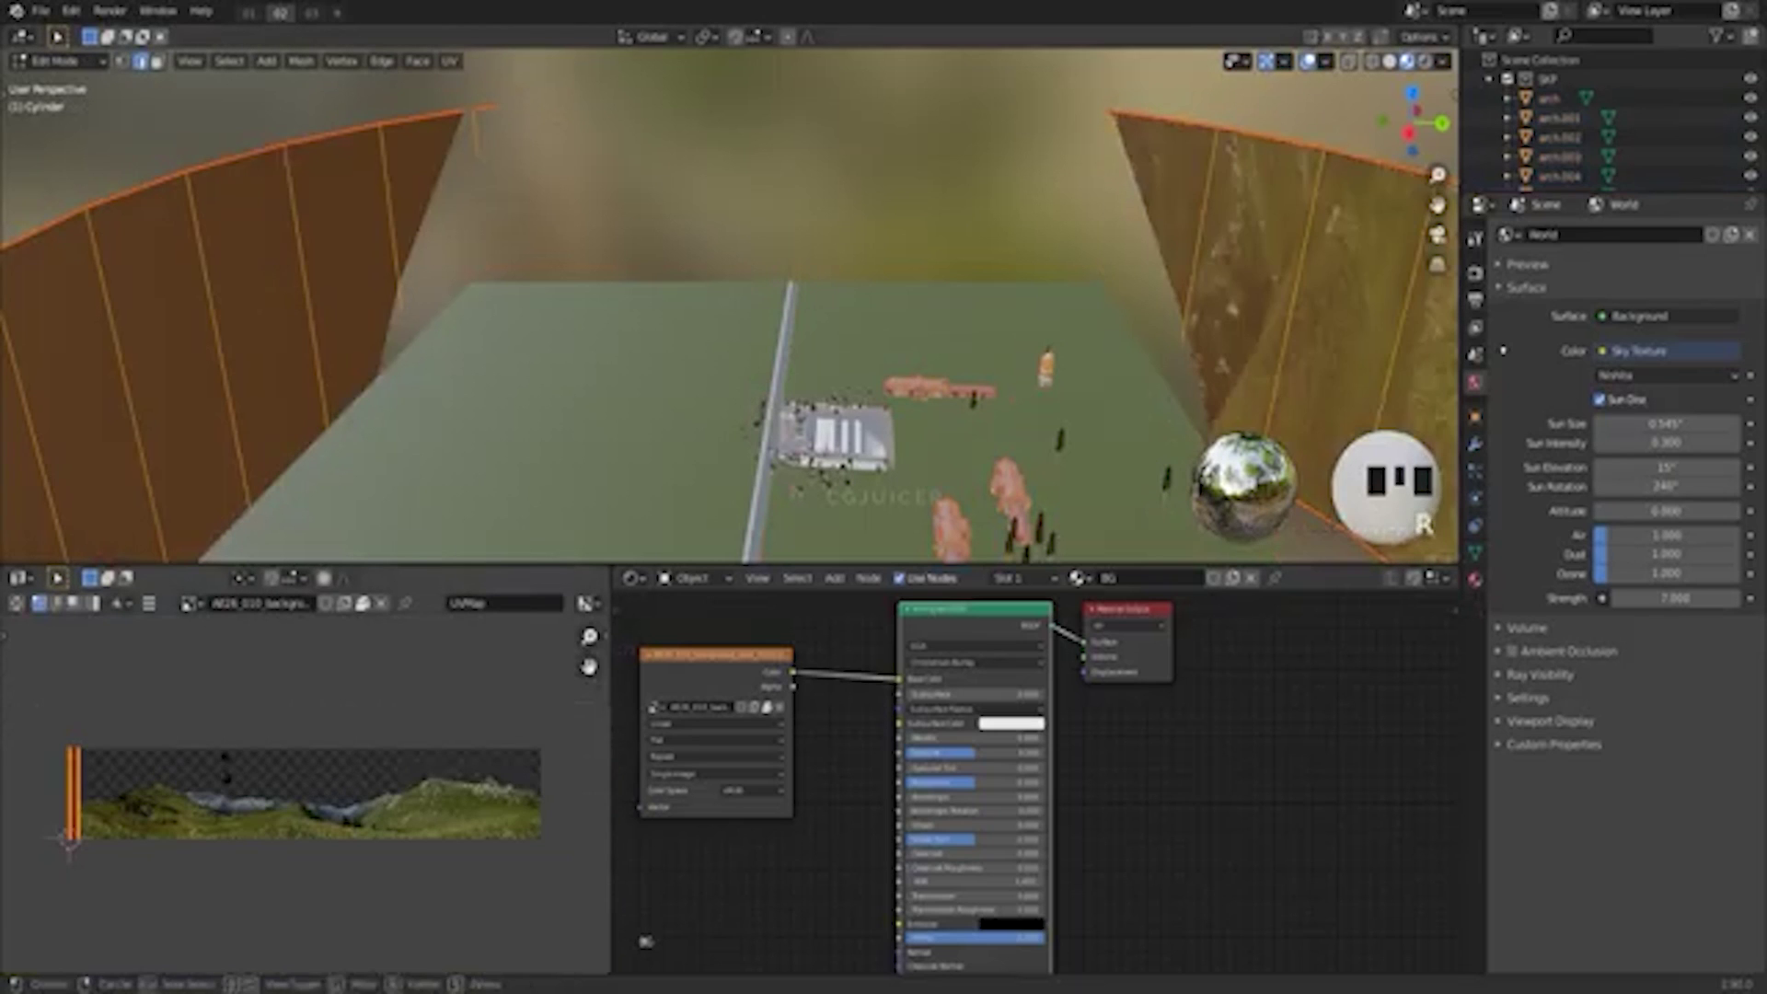
{"action": "left_click", "coordinate": [230, 776]}
{"action": "key", "text": "s"}
{"action": "left_click", "coordinate": [361, 607]}
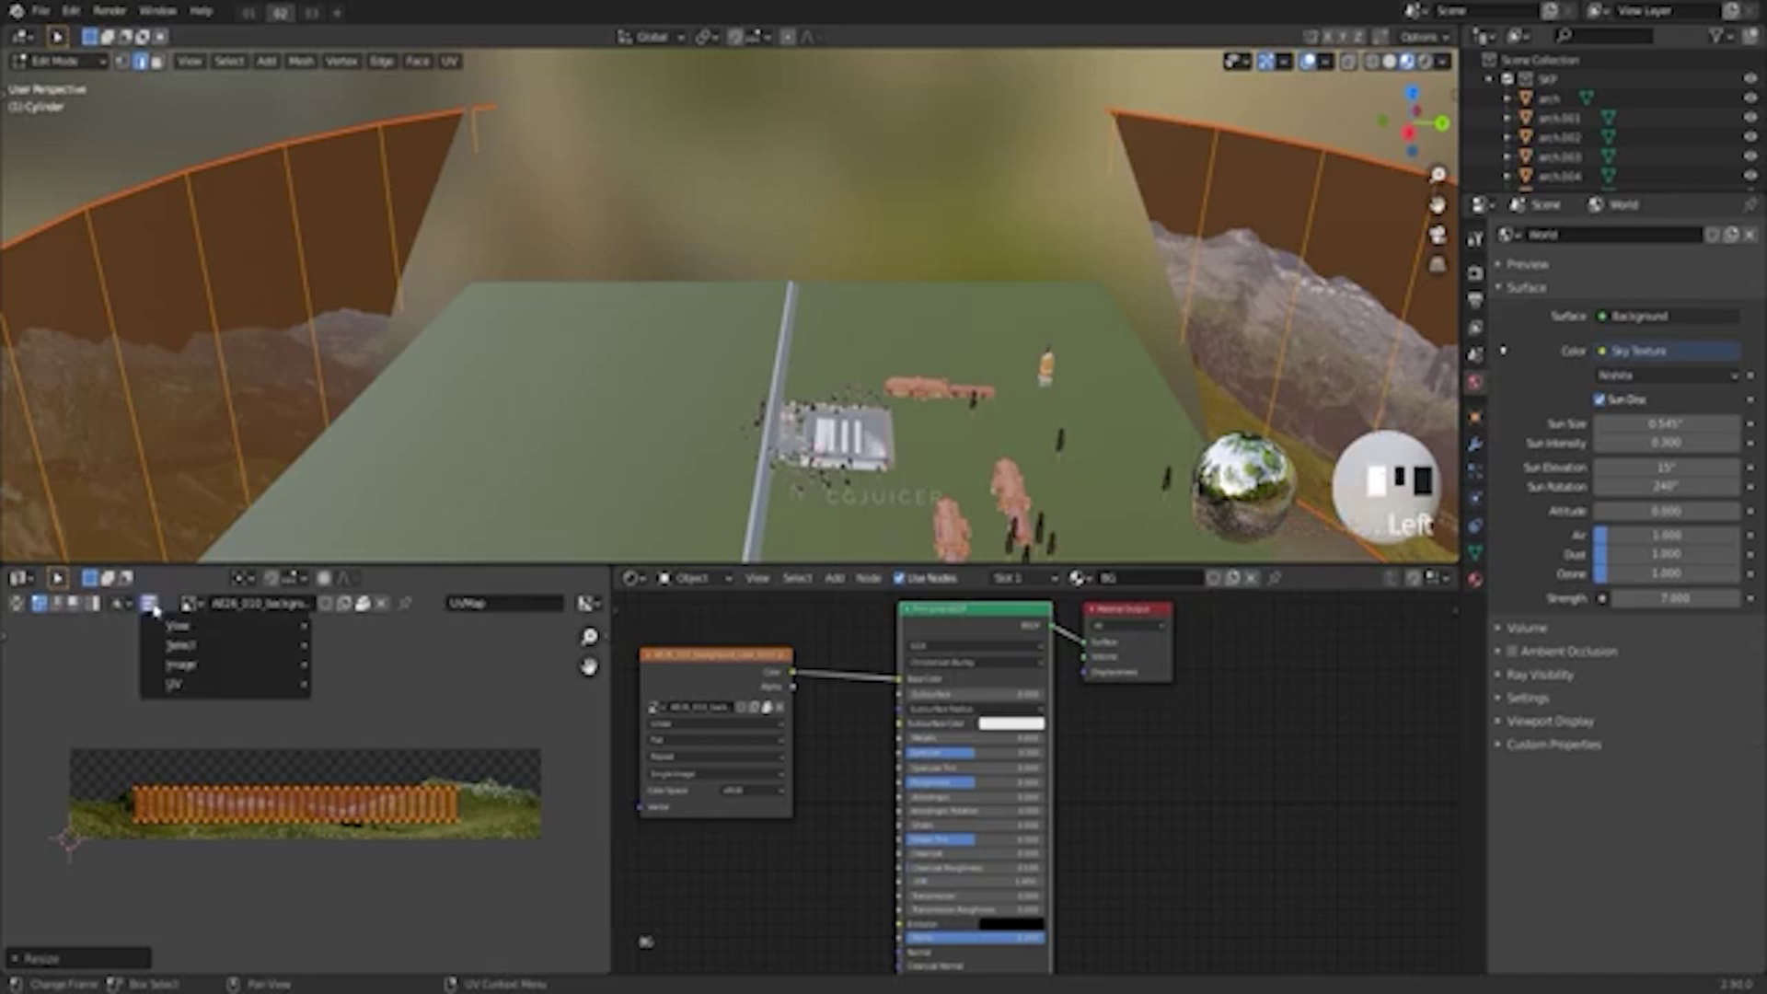
- Stretch the UV strips wide across the mountain panorama and reselect all wall faces
{"action": "left_click_drag", "start_coordinate": [603, 688], "coordinate": [497, 689]}
{"action": "key", "text": "s"}
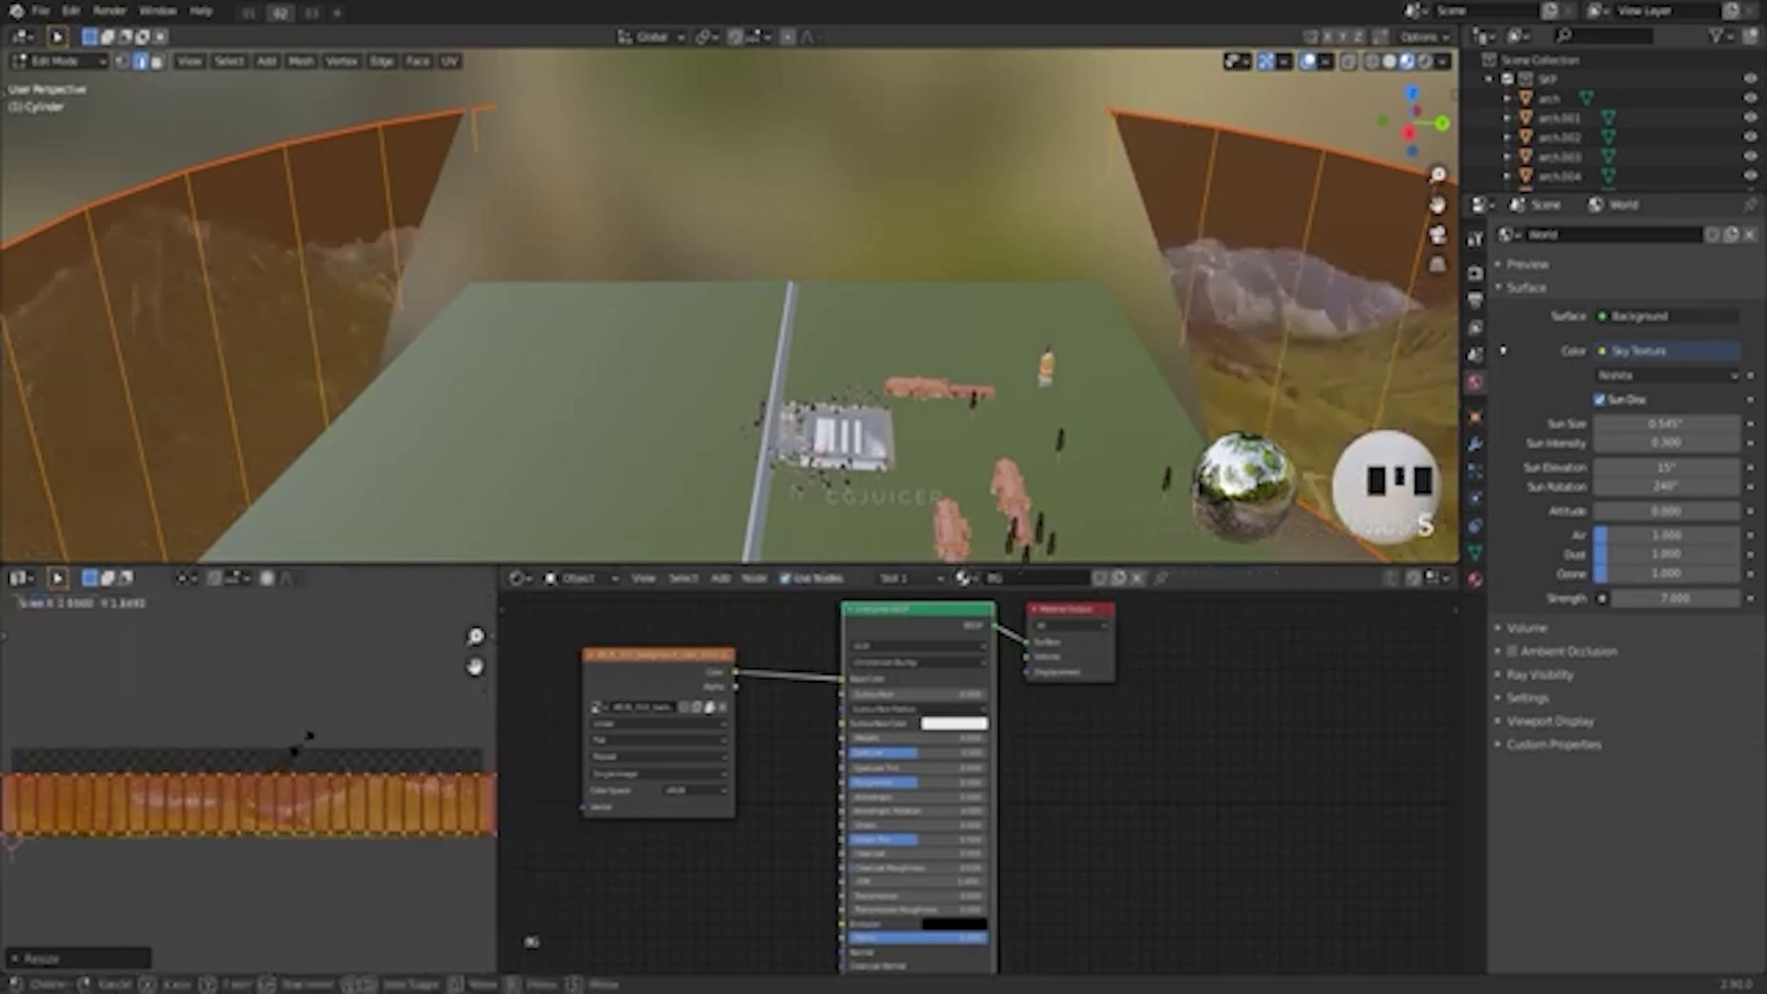
{"action": "left_click", "coordinate": [315, 677]}
{"action": "key", "text": "Tab"}
{"action": "key", "text": "Tab"}
{"action": "key", "text": "a"}
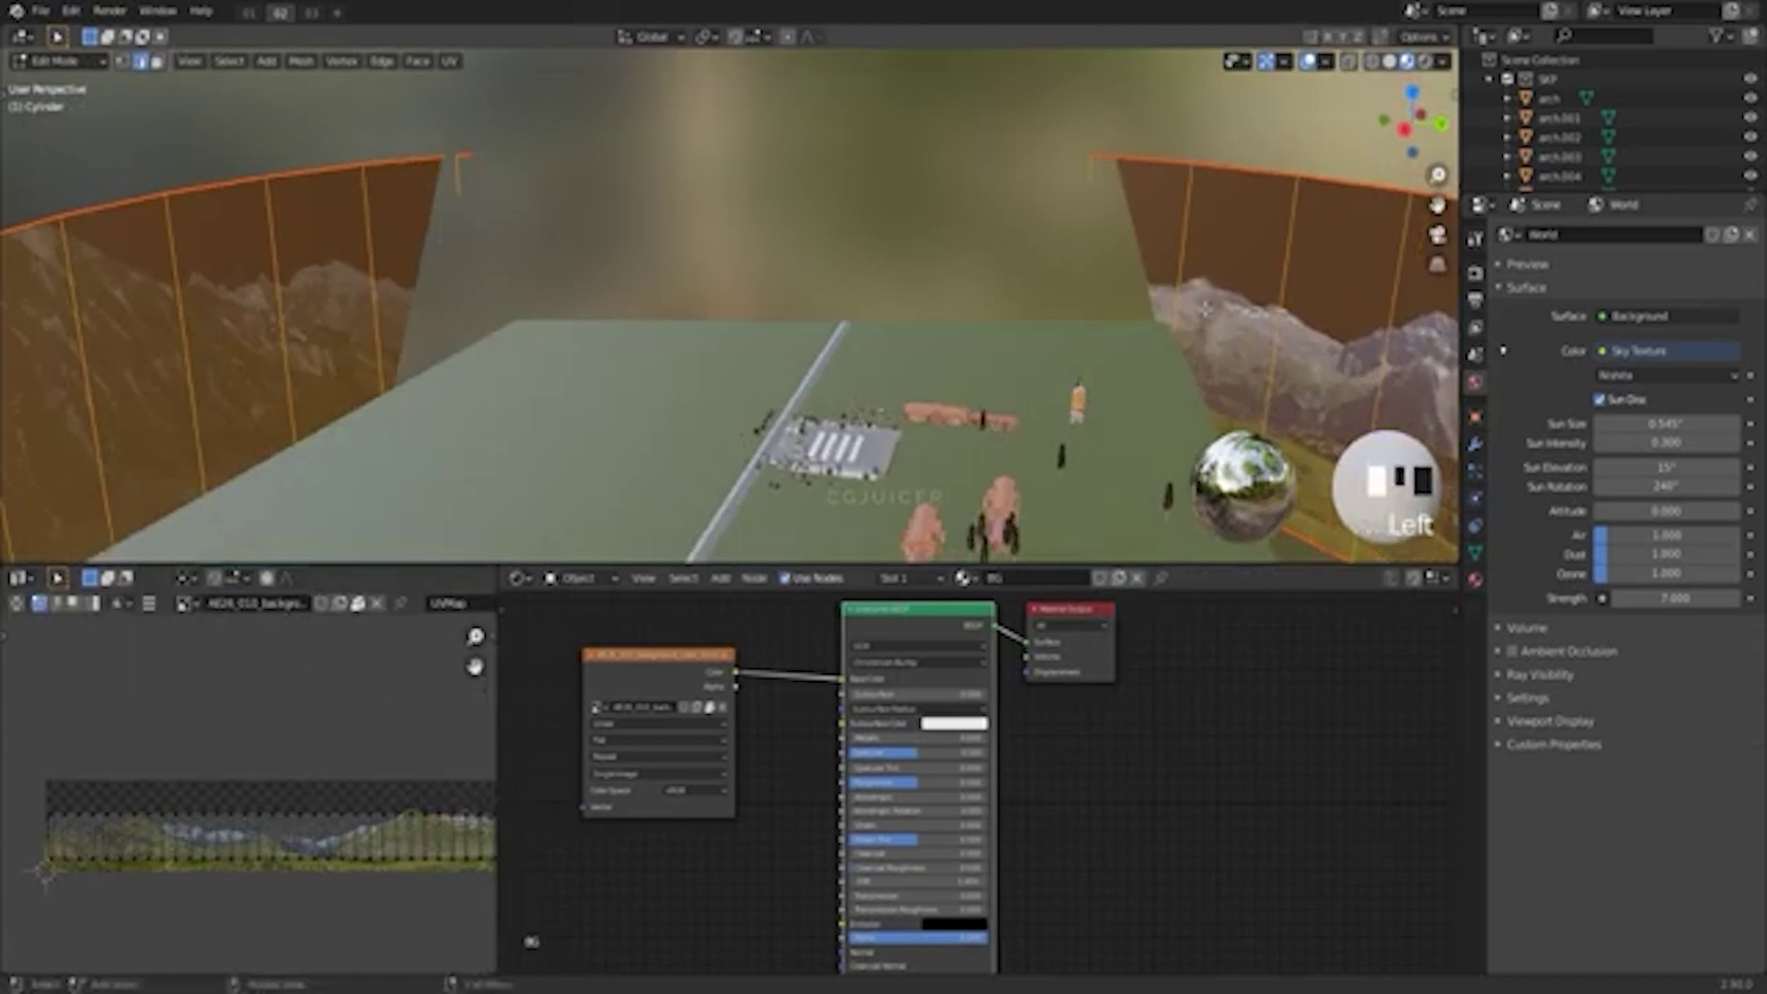
{"action": "left_click", "coordinate": [20, 578]}
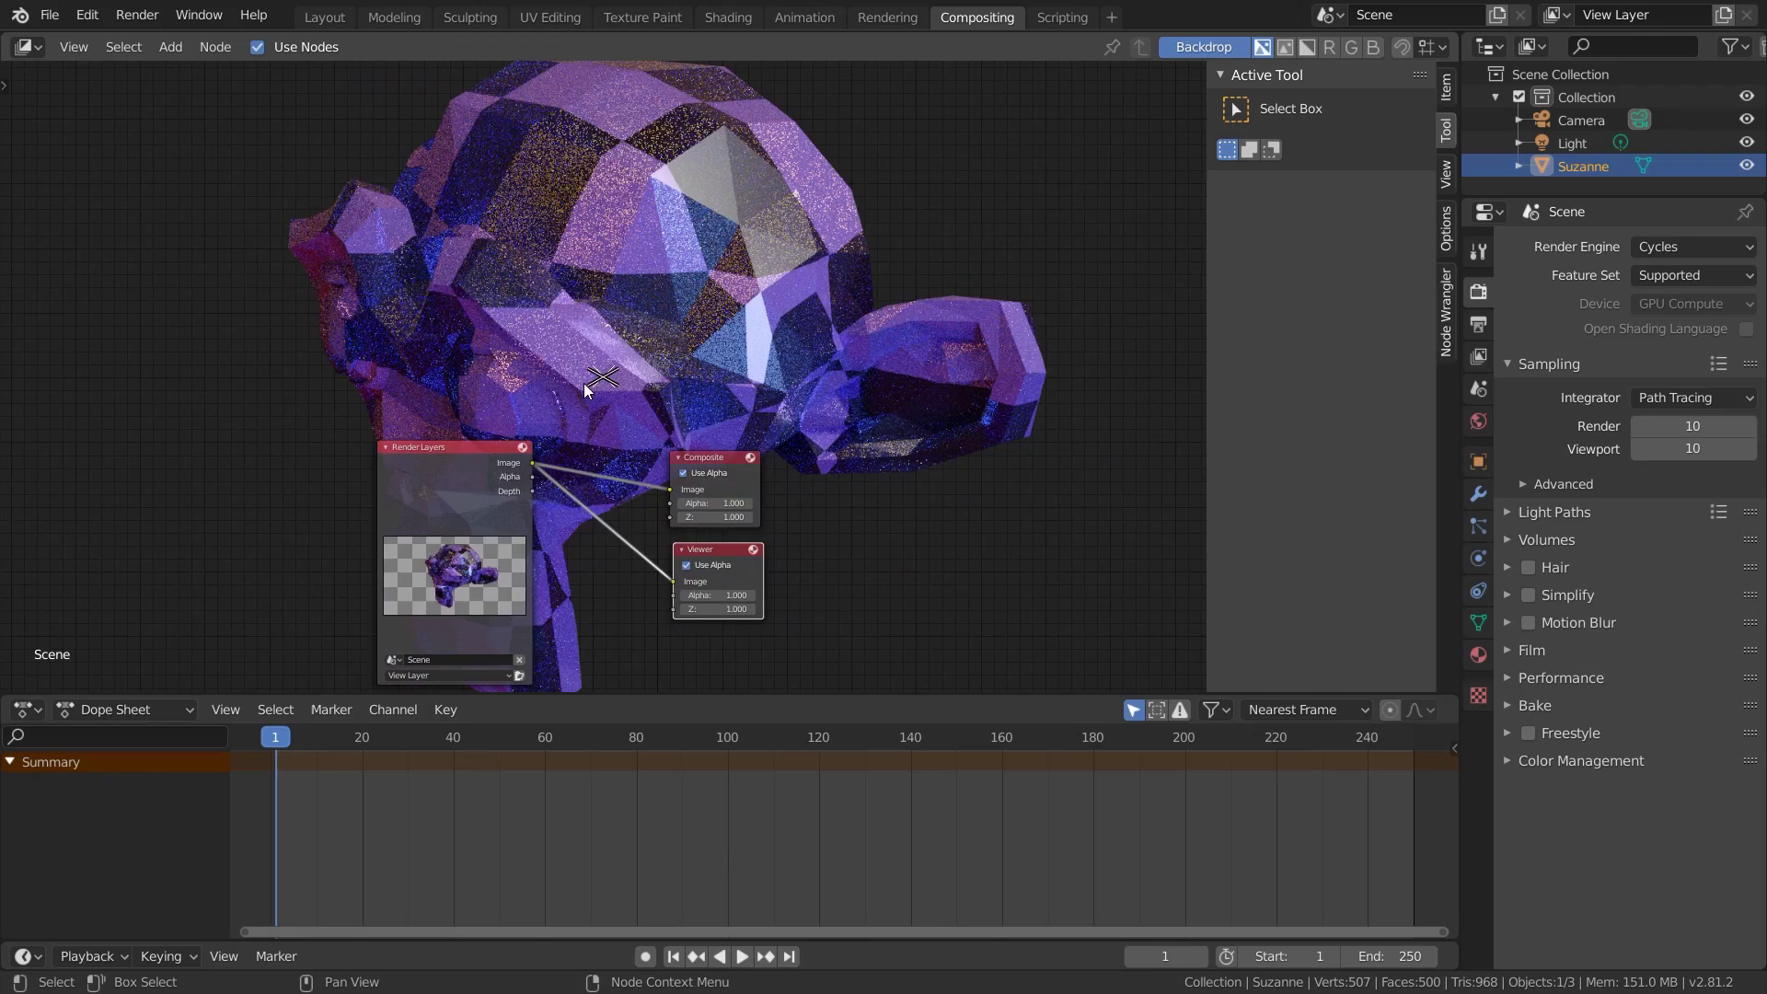
- Drop a Denoise node onto the Render Layers–Viewer link and compare with the raw render
{"action": "key", "text": "shift+a"}
{"action": "left_click", "coordinate": [583, 386]}
{"action": "type", "text": "denoi"}
{"action": "key", "text": "Return"}
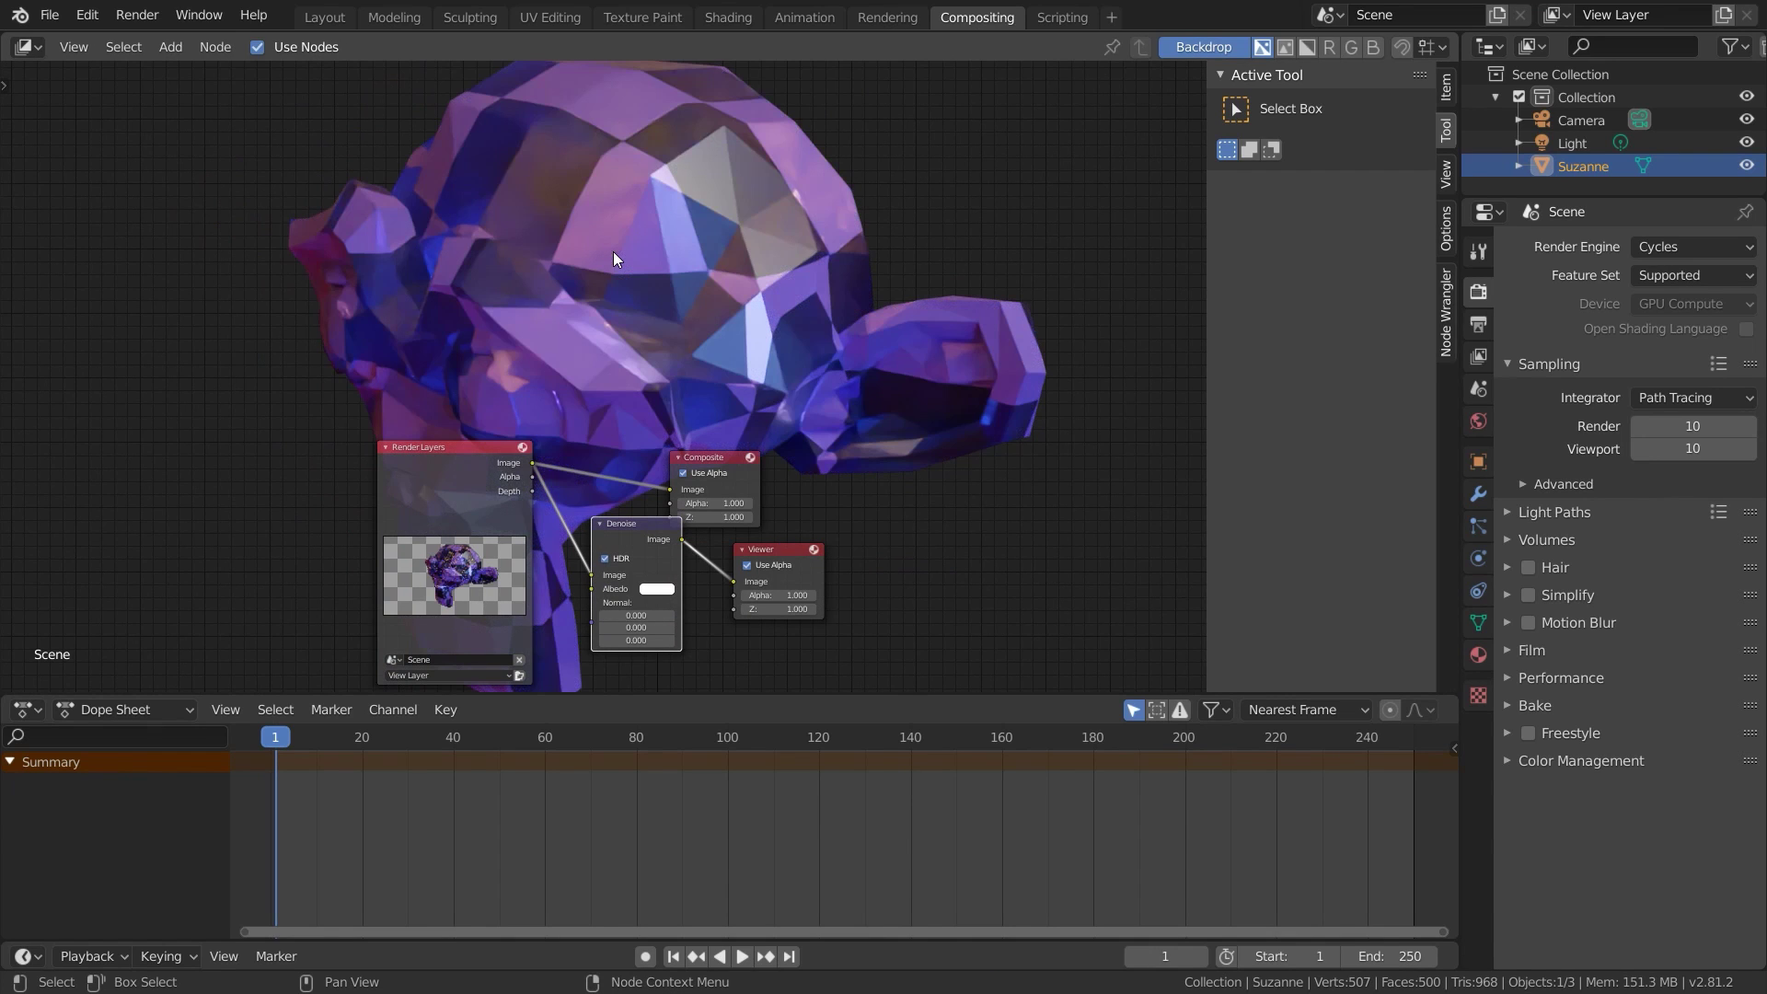
{"action": "key", "text": "alt+v"}
{"action": "key", "text": "alt+v"}
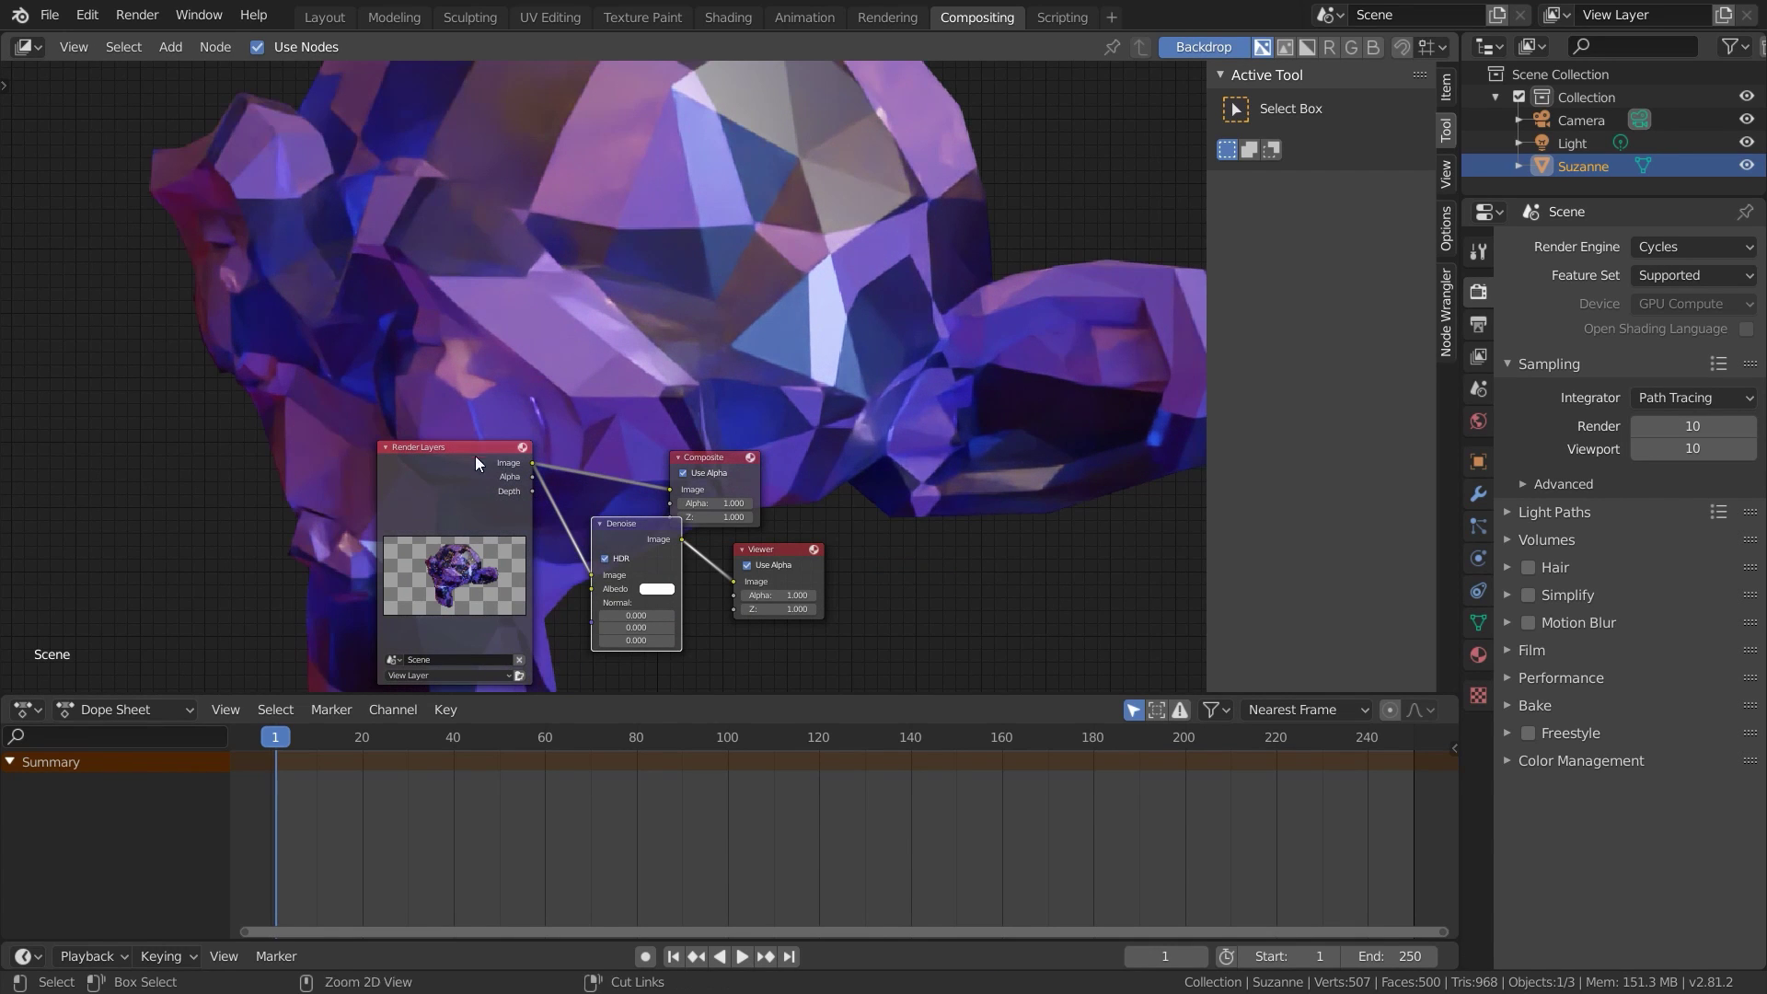
{"action": "left_click", "coordinate": [468, 443], "text": "ctrl+shift"}
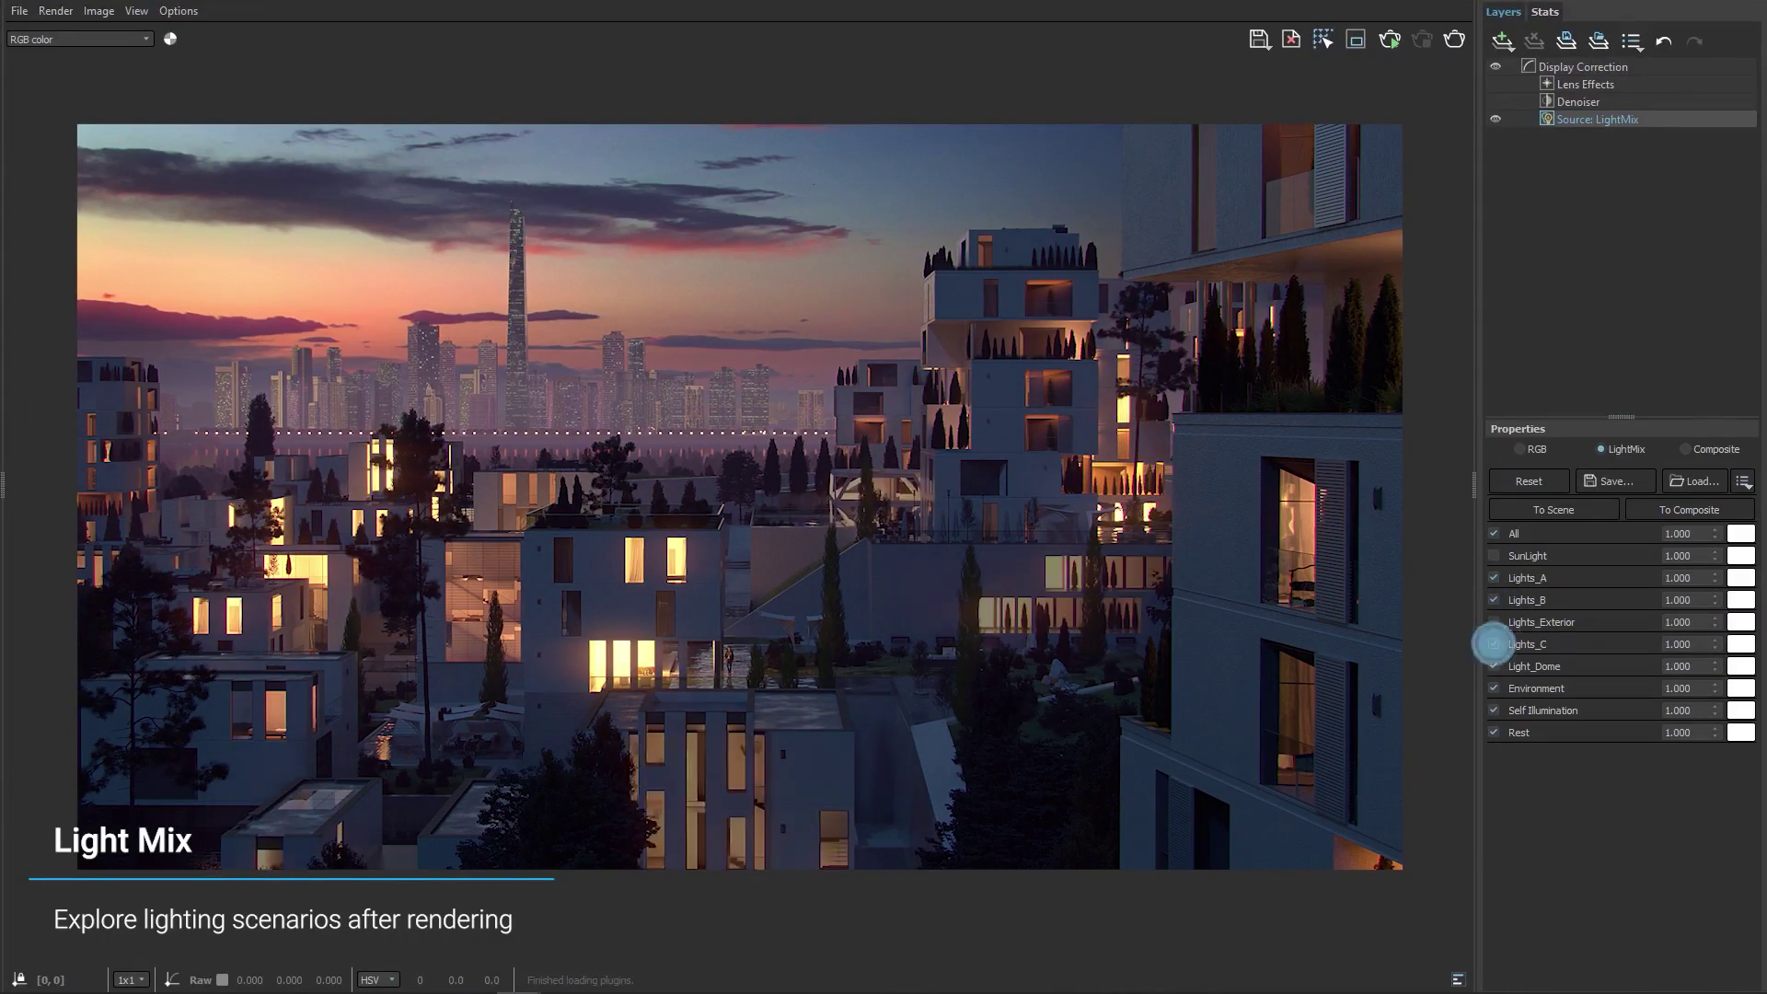
- Enable the exterior lights in LightMix, then add a Curves layer raising the mid-tones
{"action": "left_click", "coordinate": [1493, 621]}
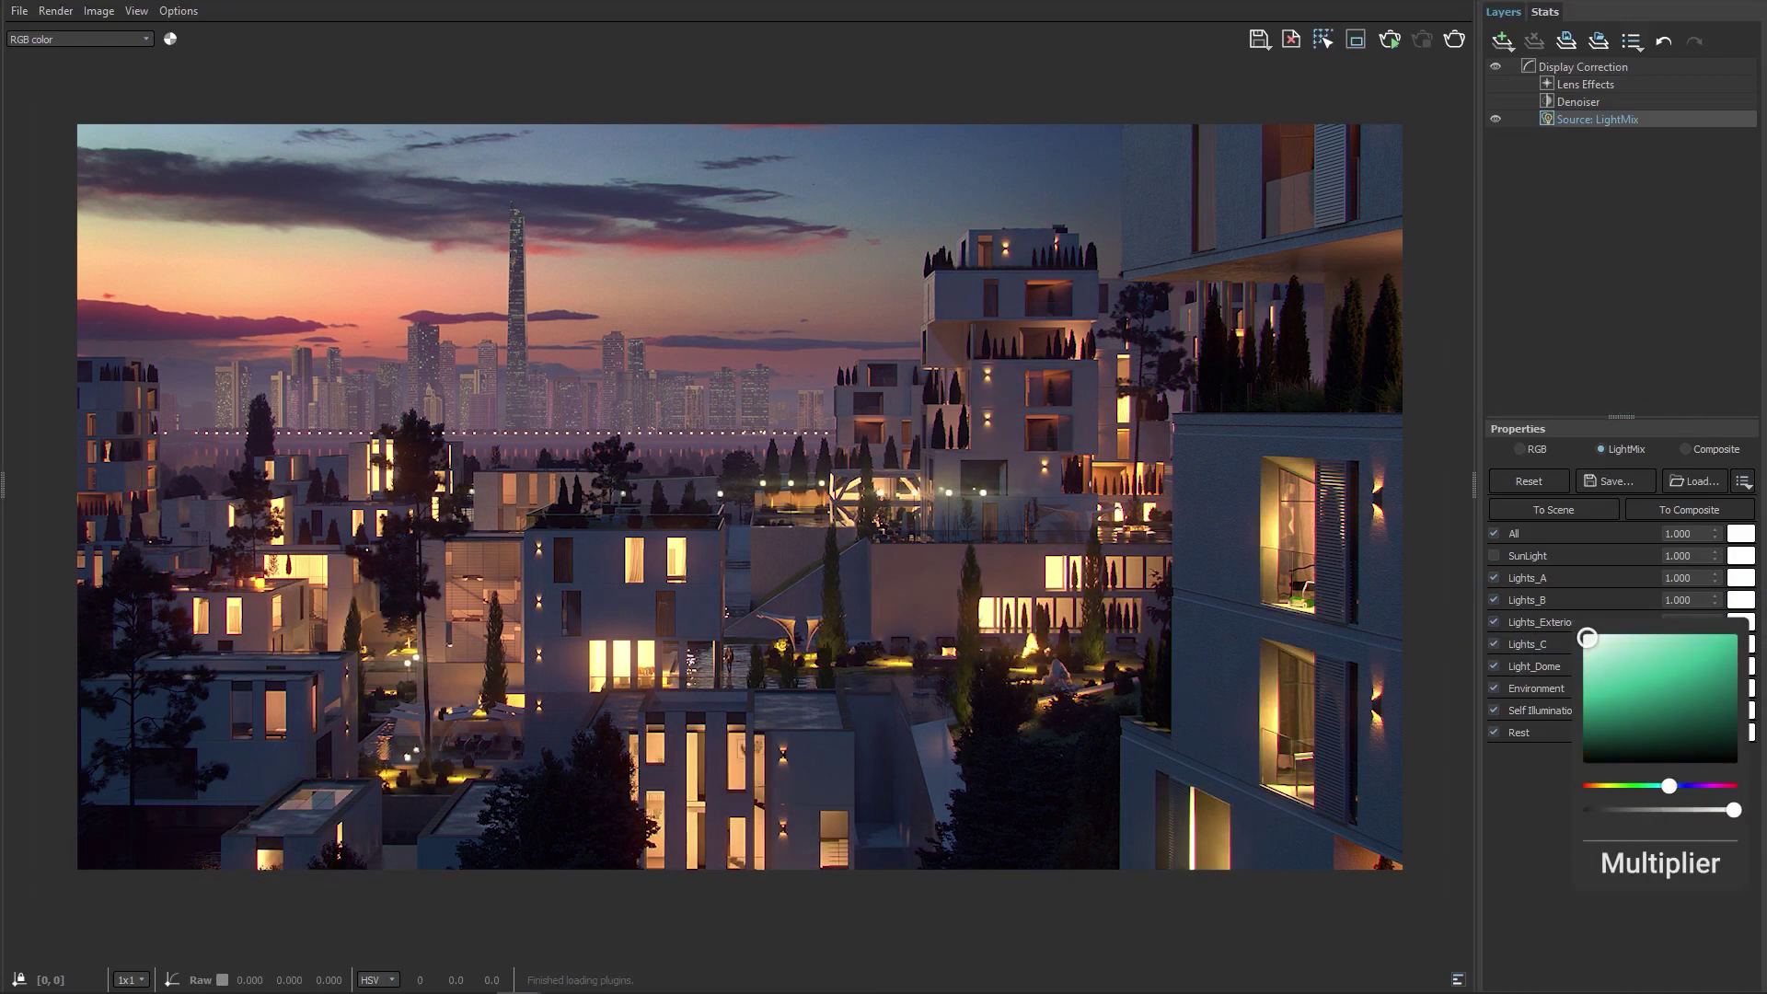
{"action": "left_click", "coordinate": [1501, 40]}
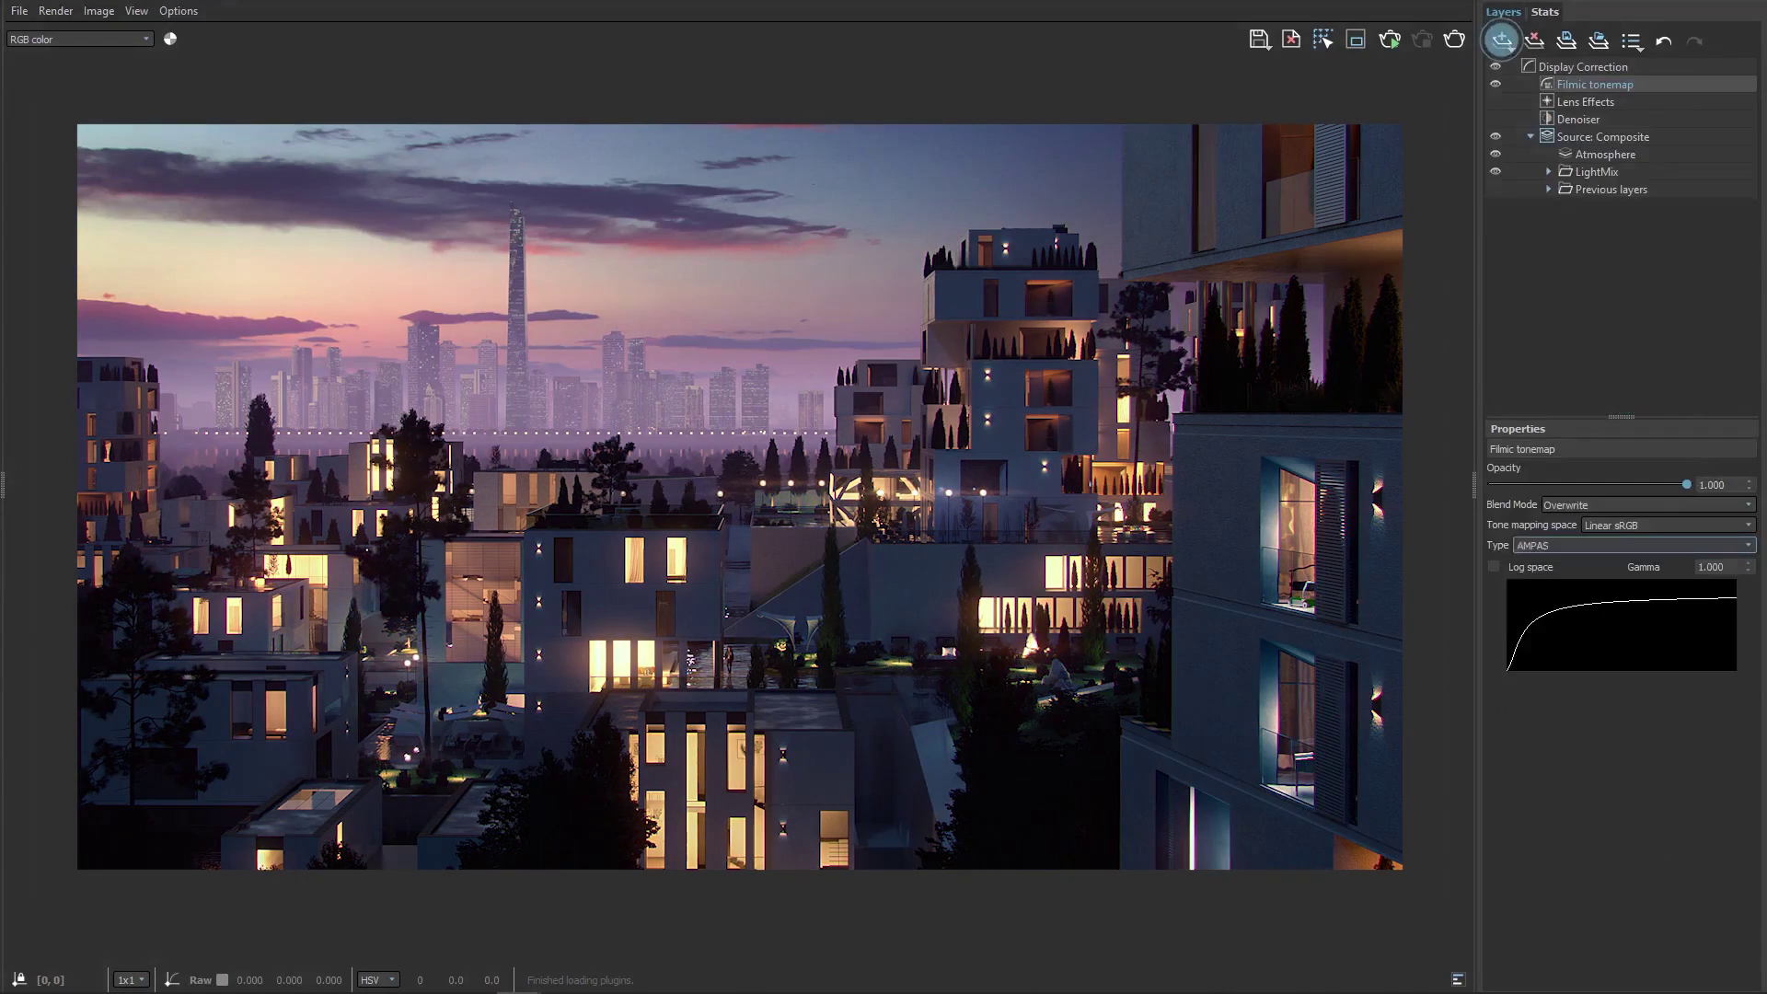
{"action": "left_click", "coordinate": [1519, 230]}
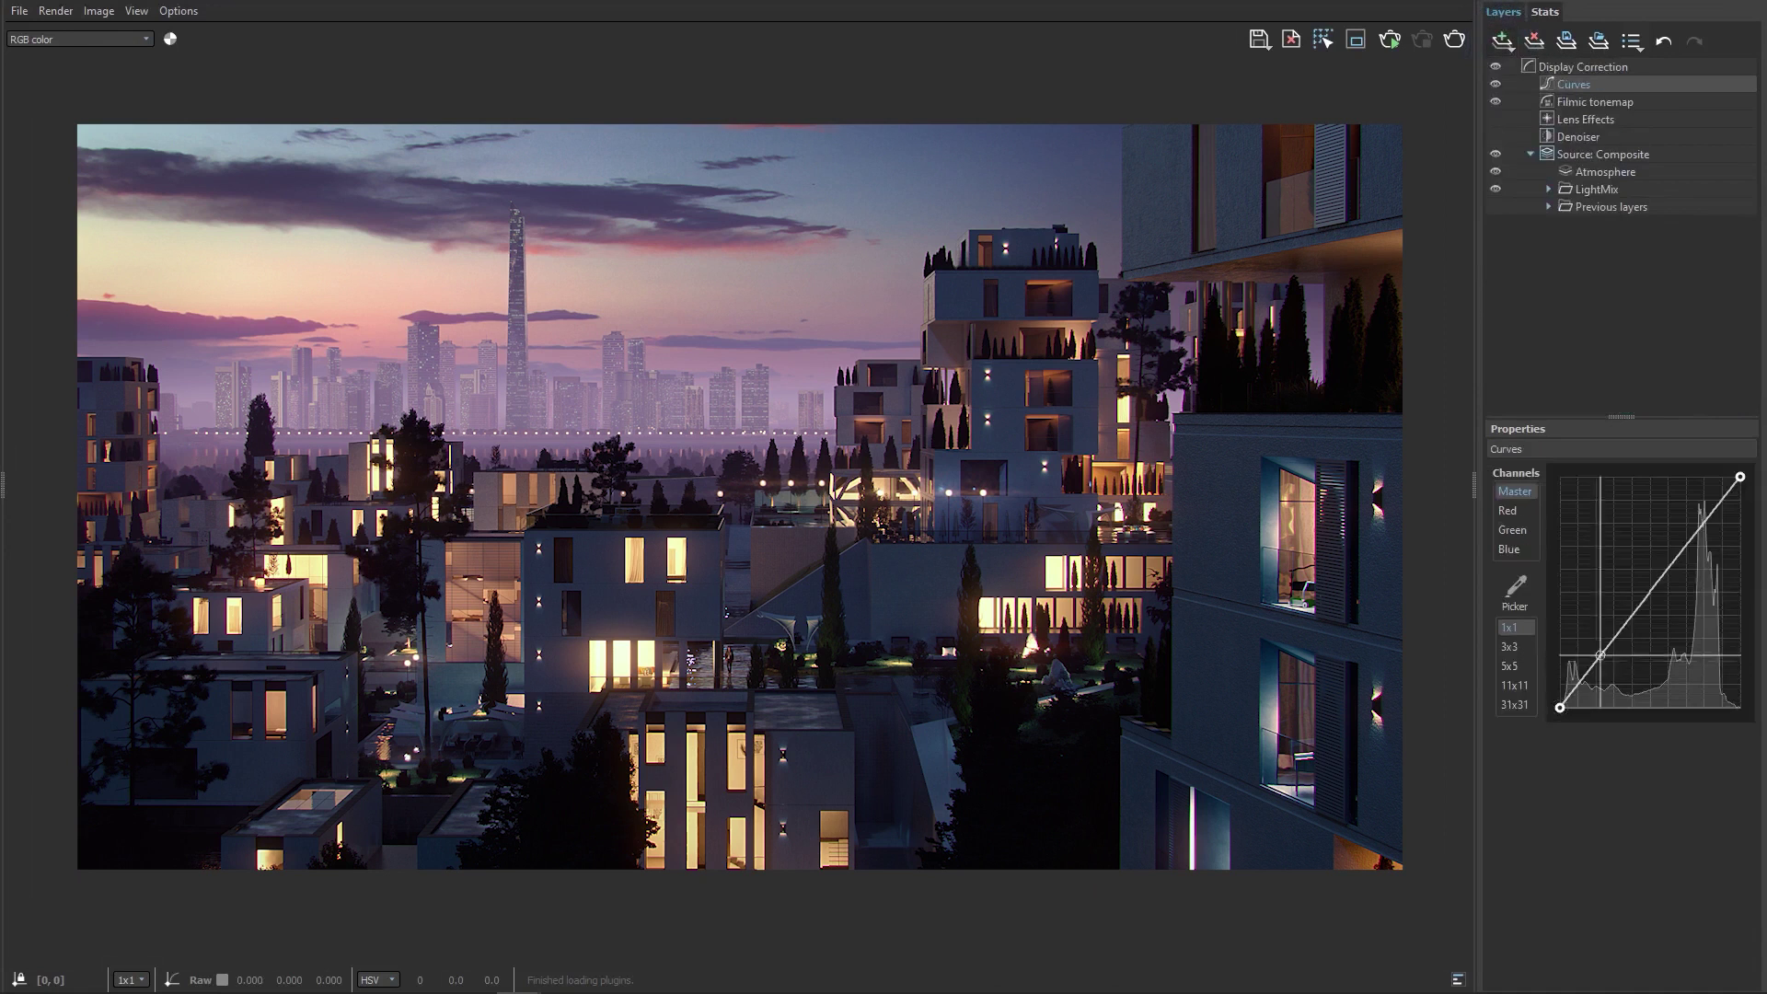
{"action": "left_click_drag", "start_coordinate": [1651, 587], "coordinate": [1655, 551]}
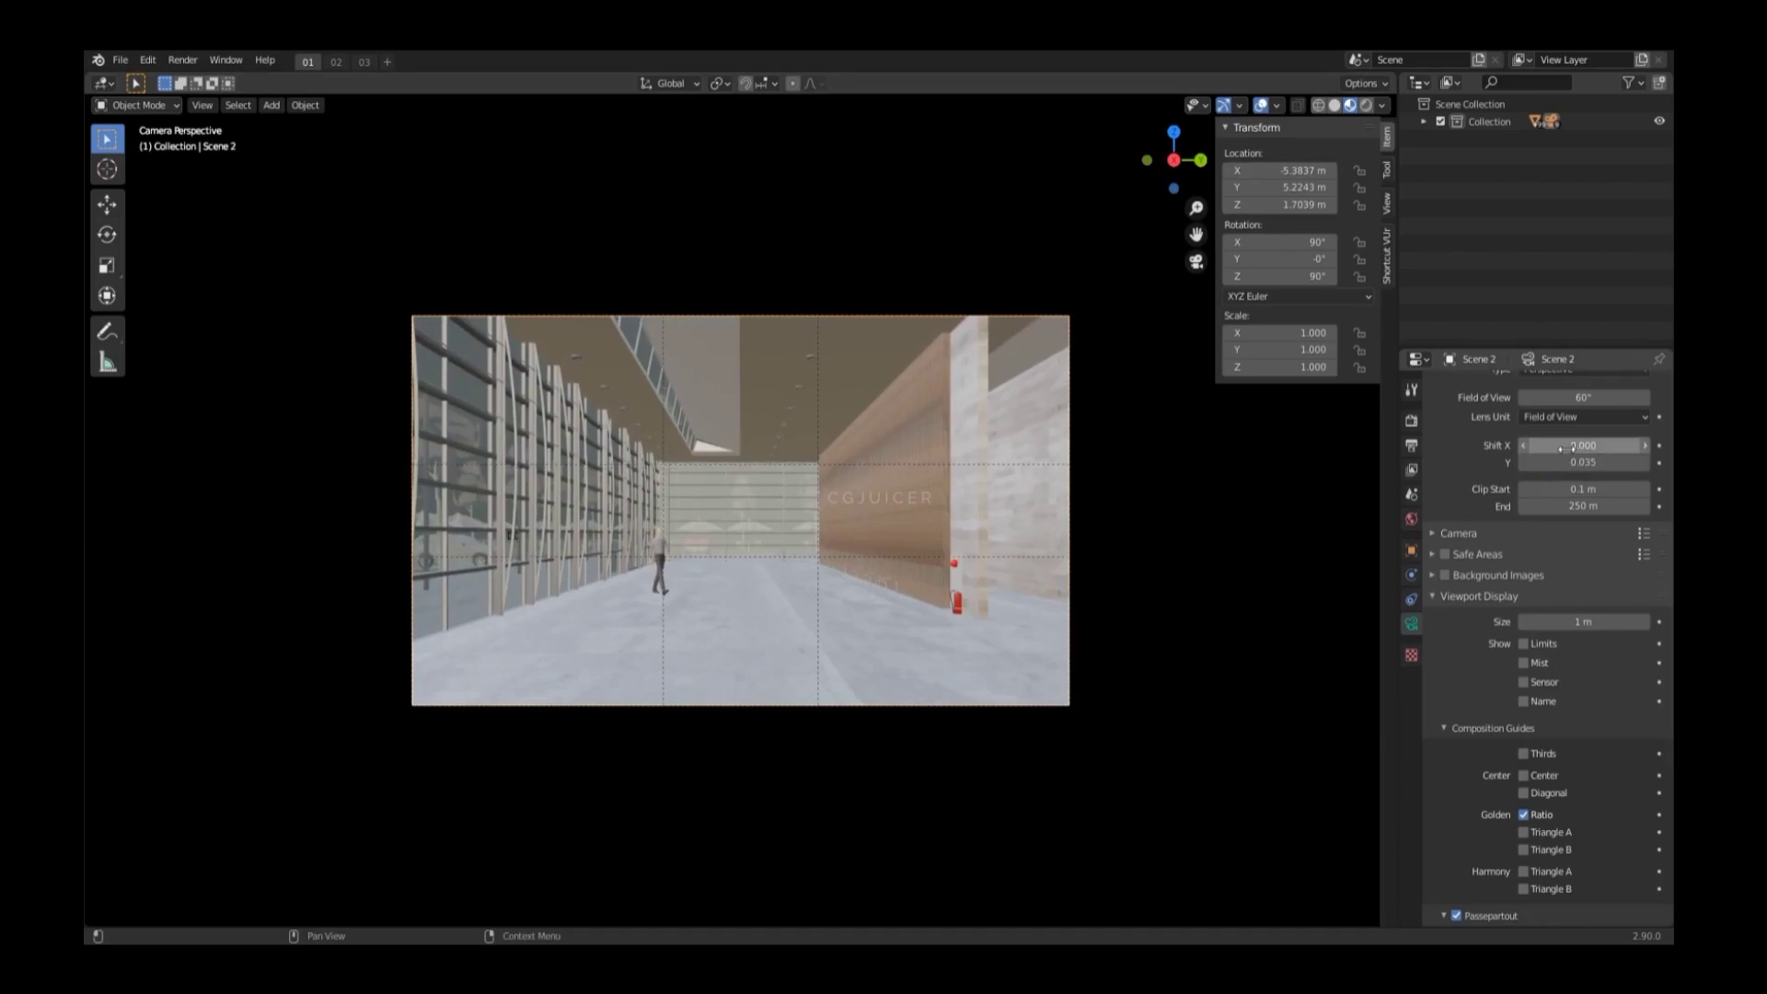
- Nudge the camera's Y location and switch the viewport to Rendered shading
{"action": "left_click_drag", "start_coordinate": [1275, 181], "coordinate": [1293, 170]}
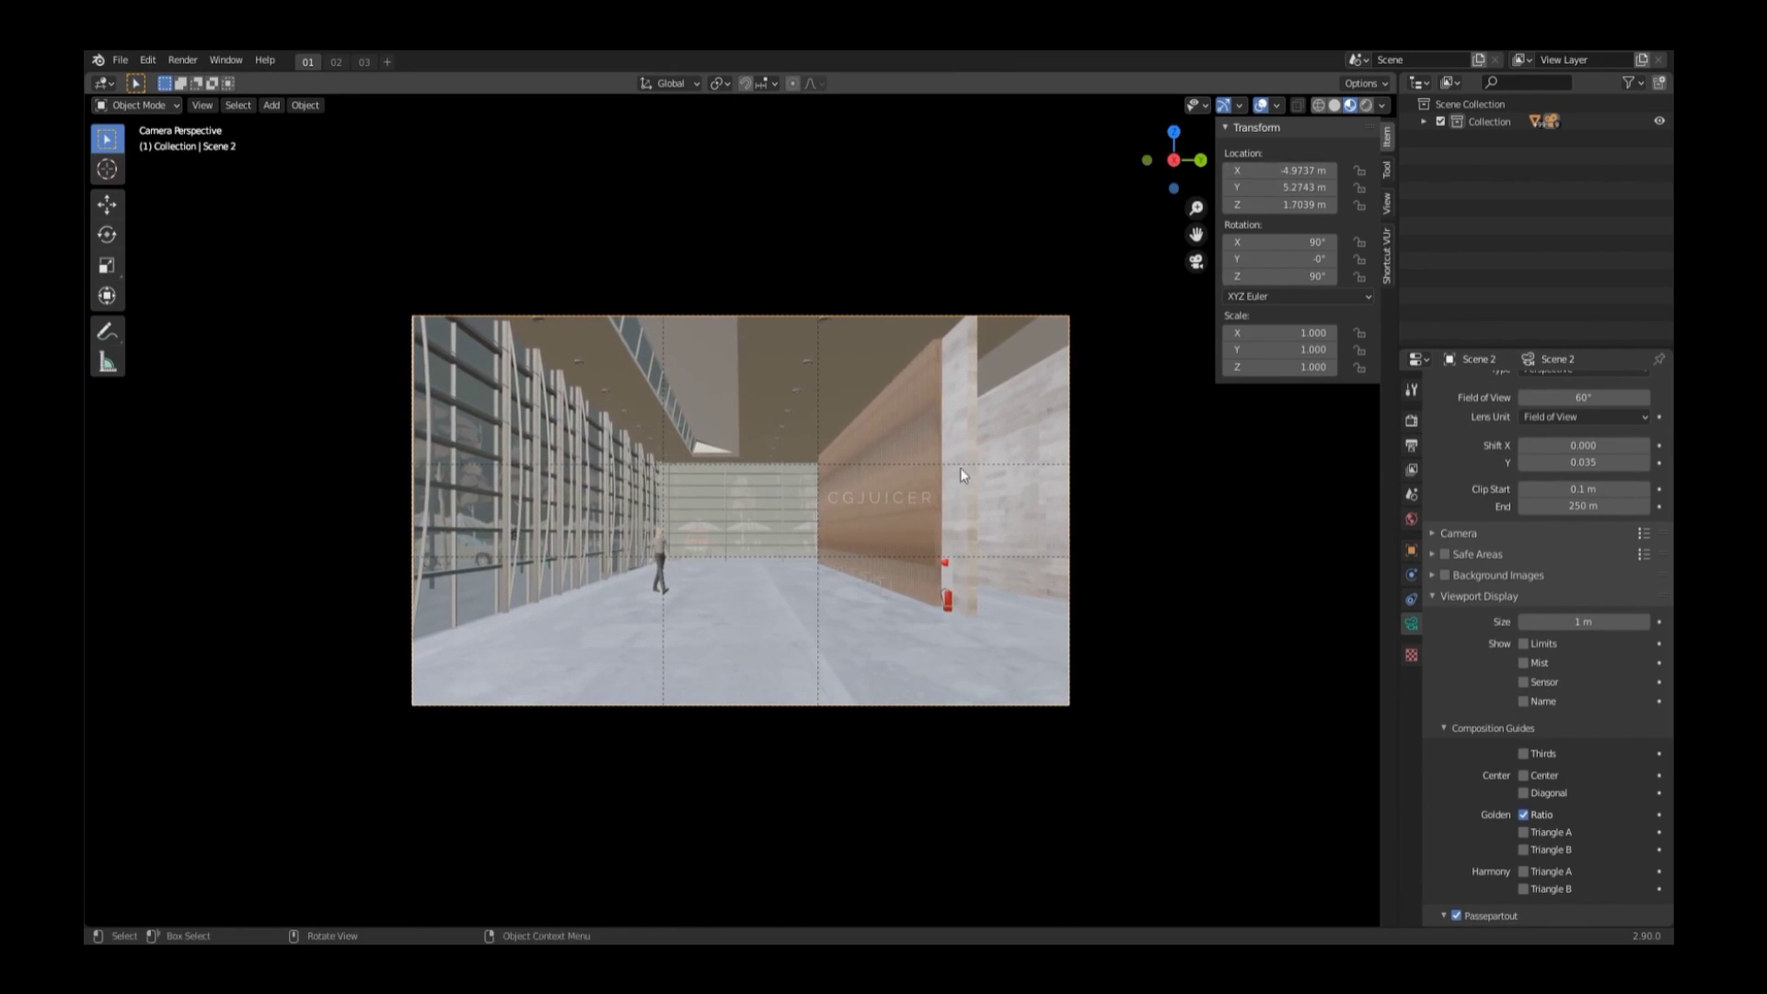
{"action": "key", "text": "Home"}
{"action": "key", "text": "z"}
{"action": "left_click", "coordinate": [957, 347]}
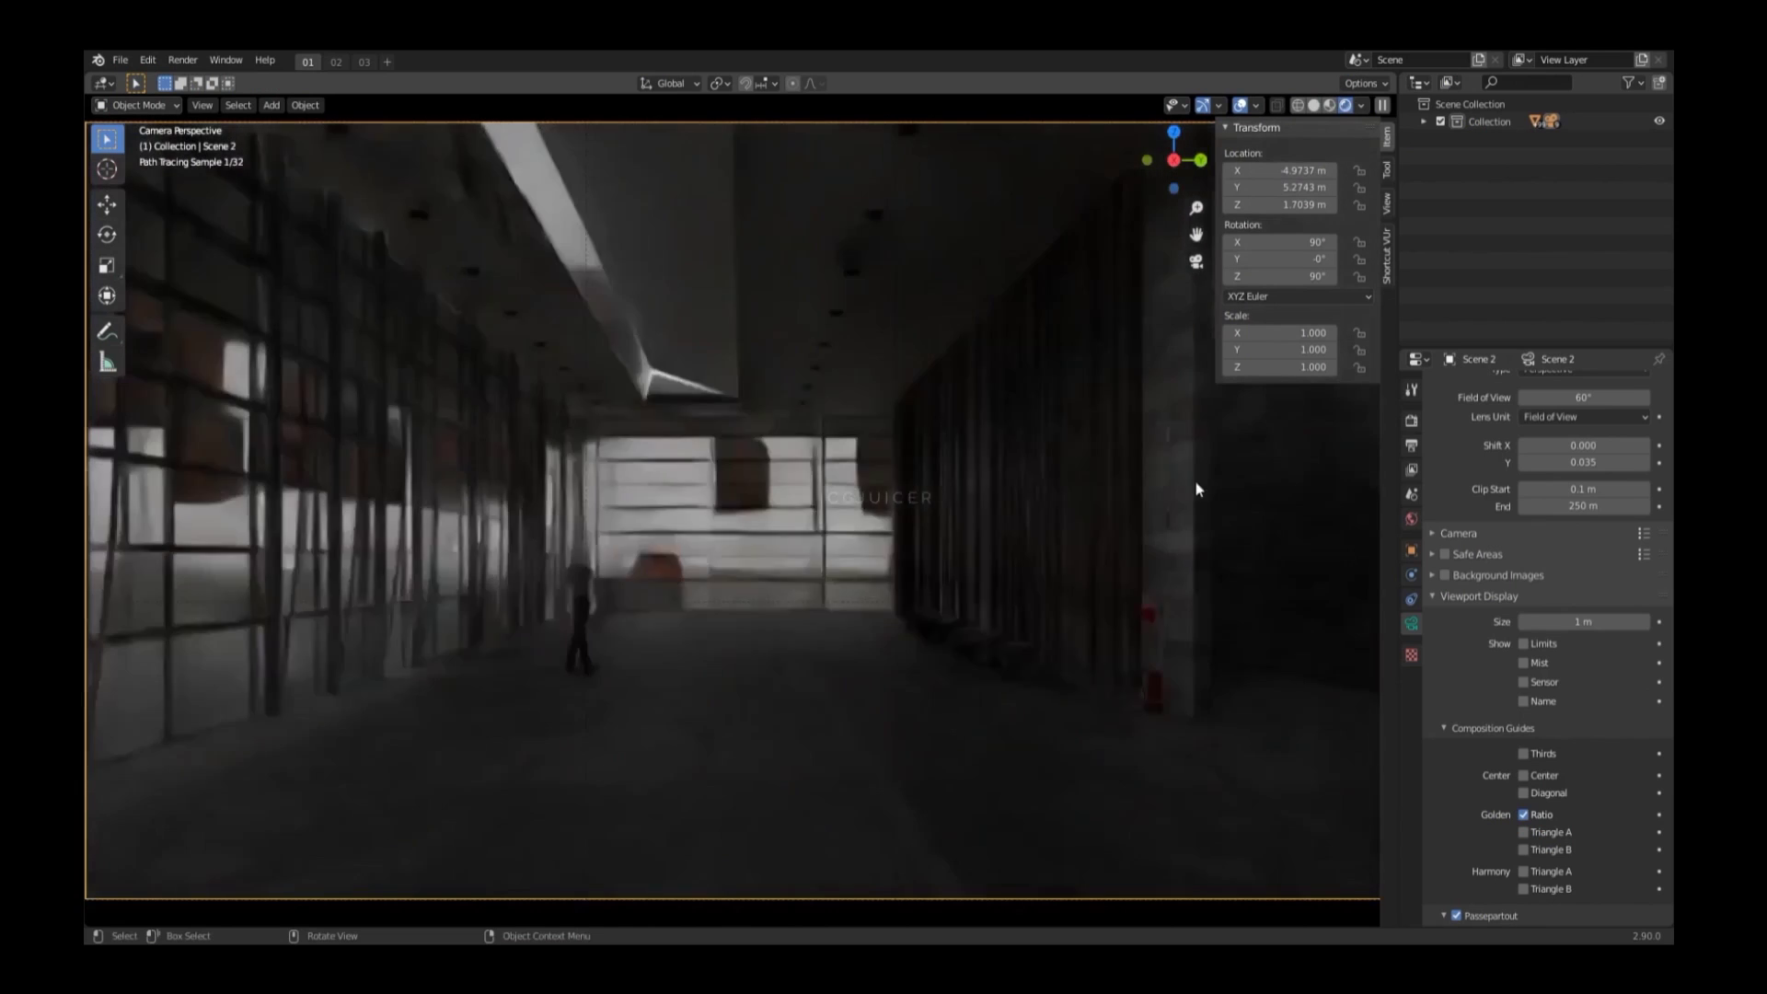
- Set the world colour to a Nishita Sky Texture with sun intensity 0.3
{"action": "left_click", "coordinate": [1411, 518]}
{"action": "left_click", "coordinate": [1455, 435]}
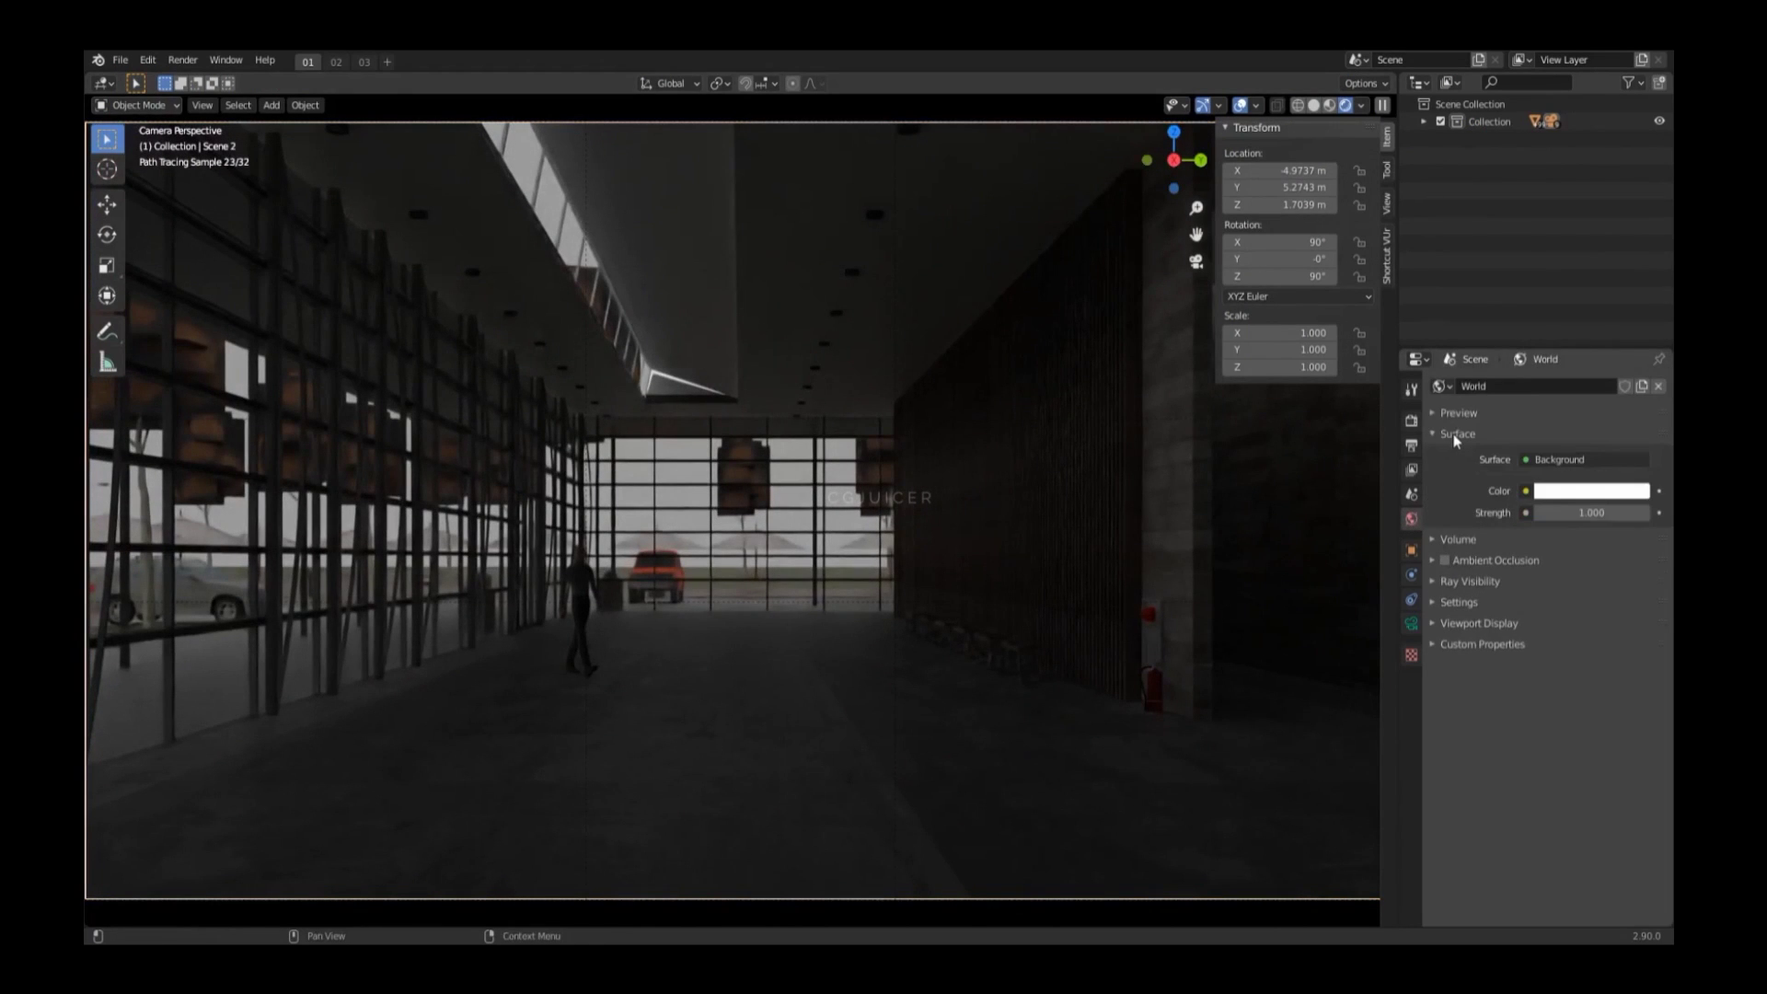
{"action": "left_click", "coordinate": [1525, 491]}
{"action": "left_click", "coordinate": [1187, 684]}
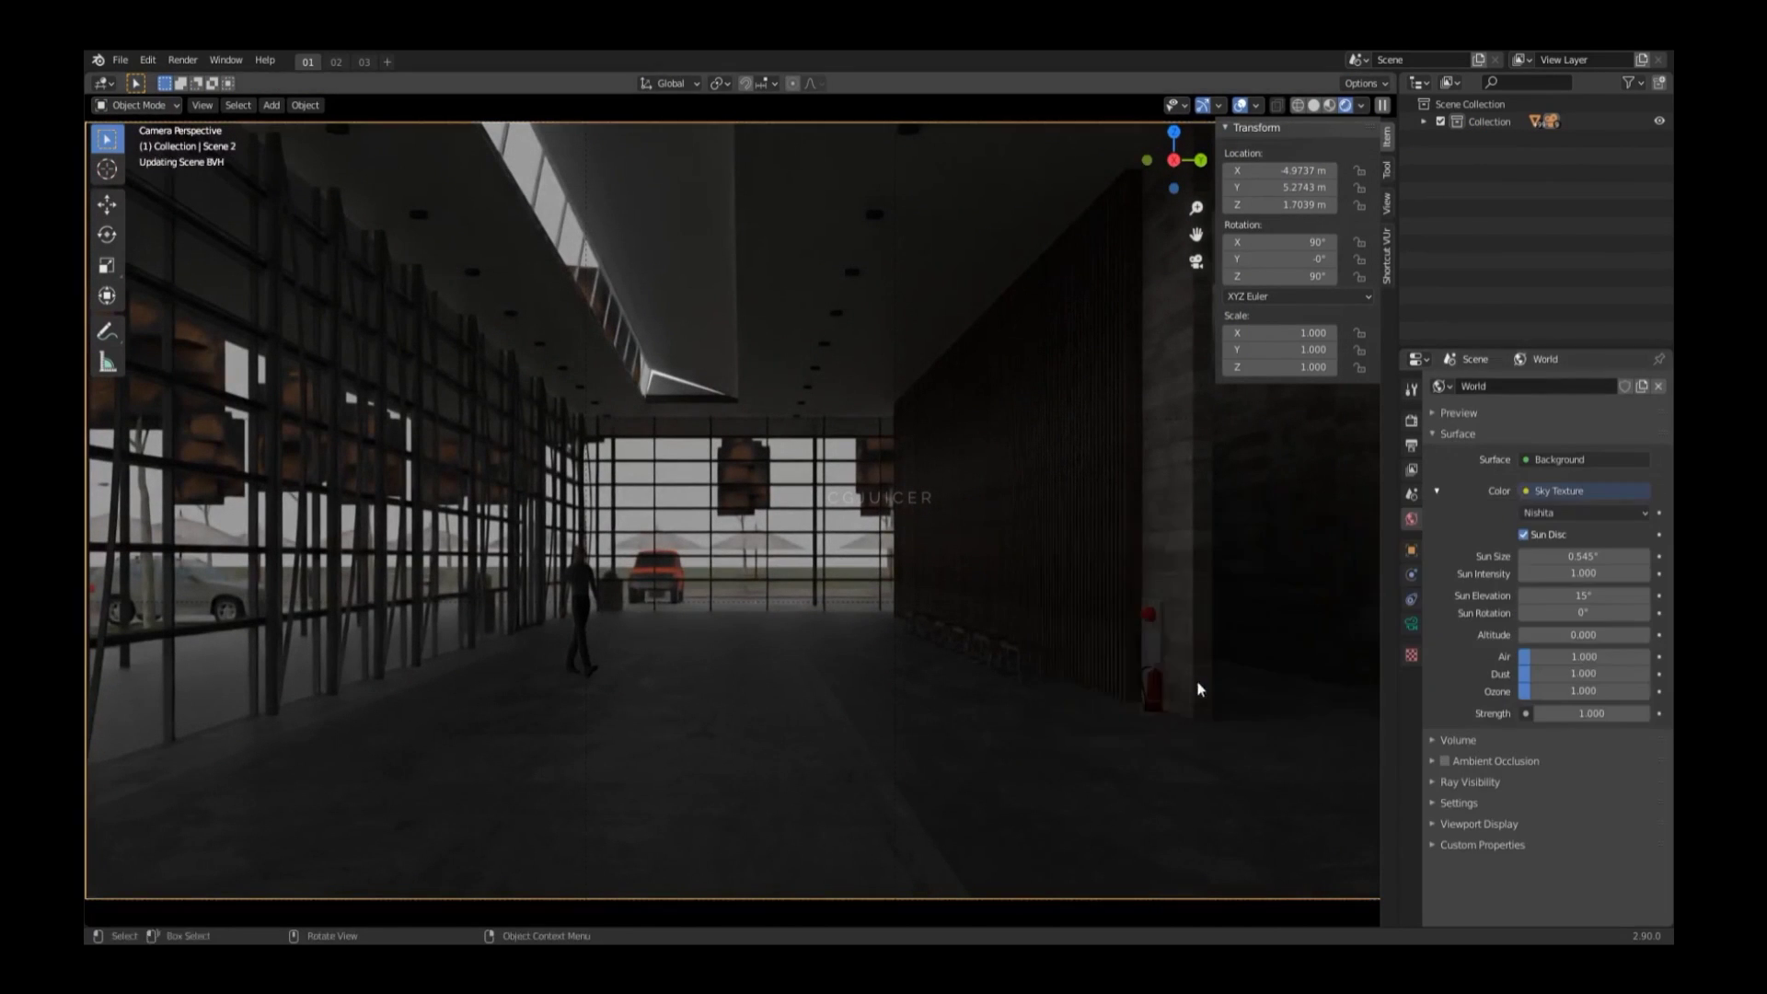
{"action": "left_click", "coordinate": [1601, 574]}
{"action": "type", "text": "0.3"}
{"action": "key", "text": "Return"}
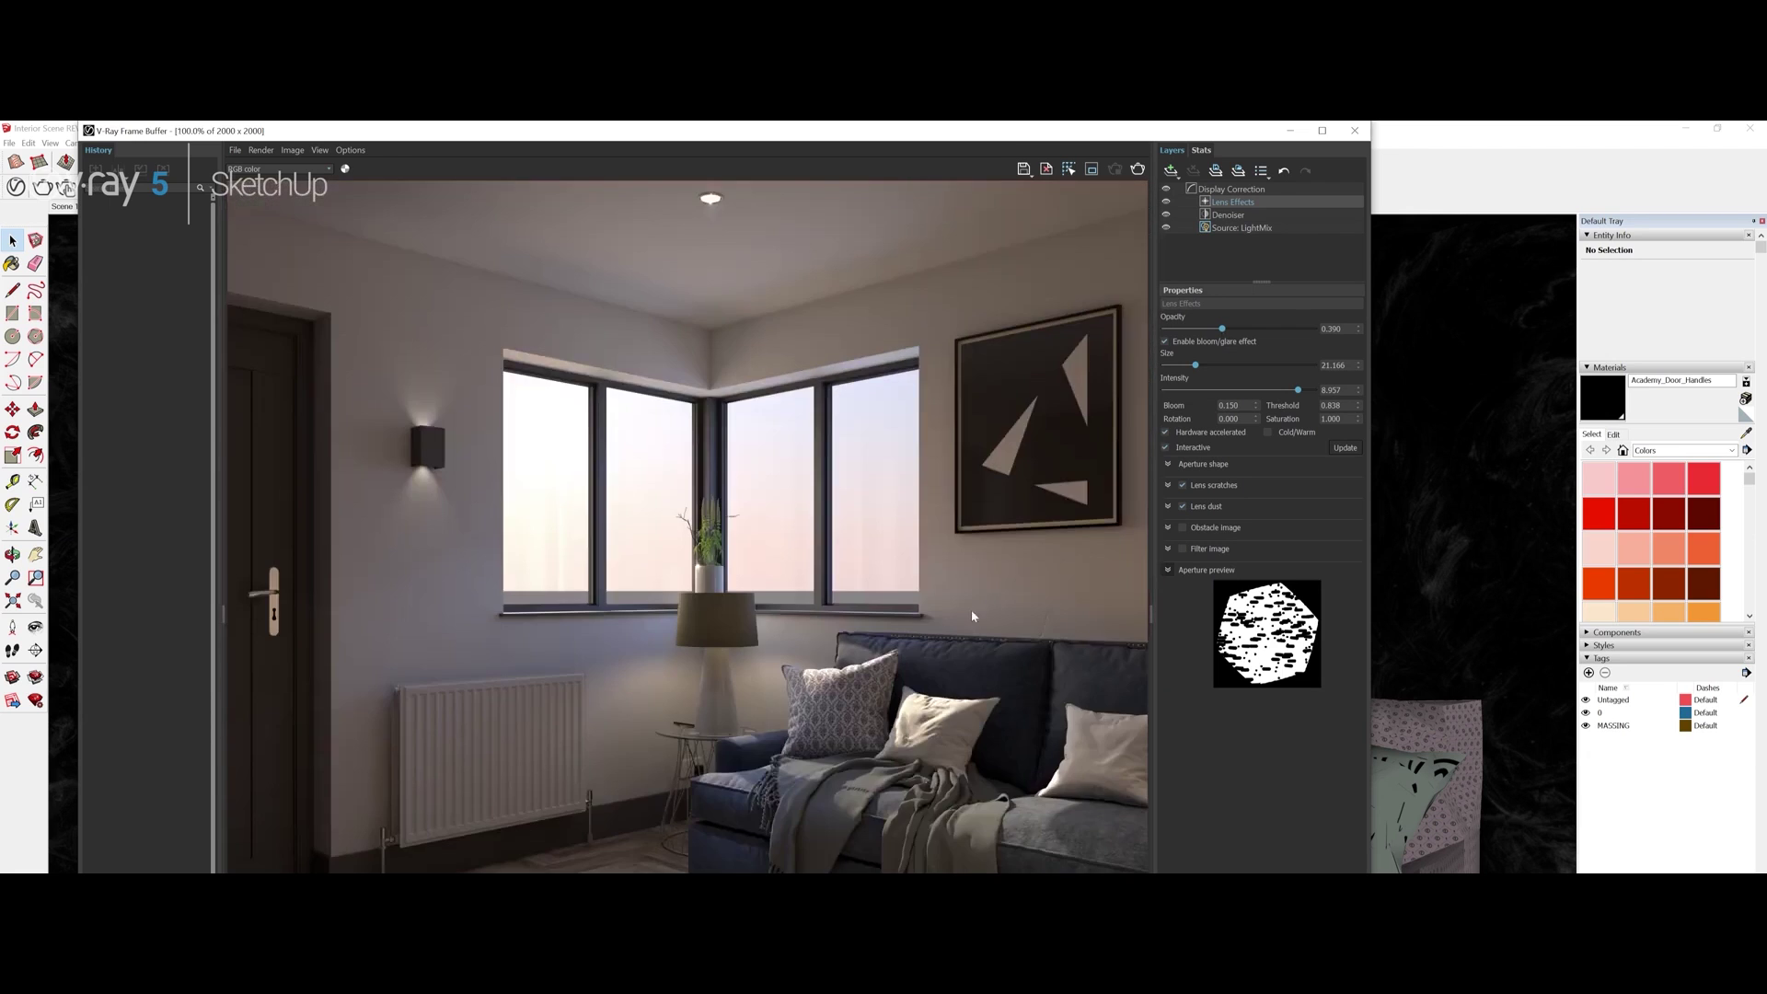
- Enable the Cold/Warm lens effect, then raise the SunLight orientation from dusk to daylight
{"action": "left_click", "coordinate": [1267, 432]}
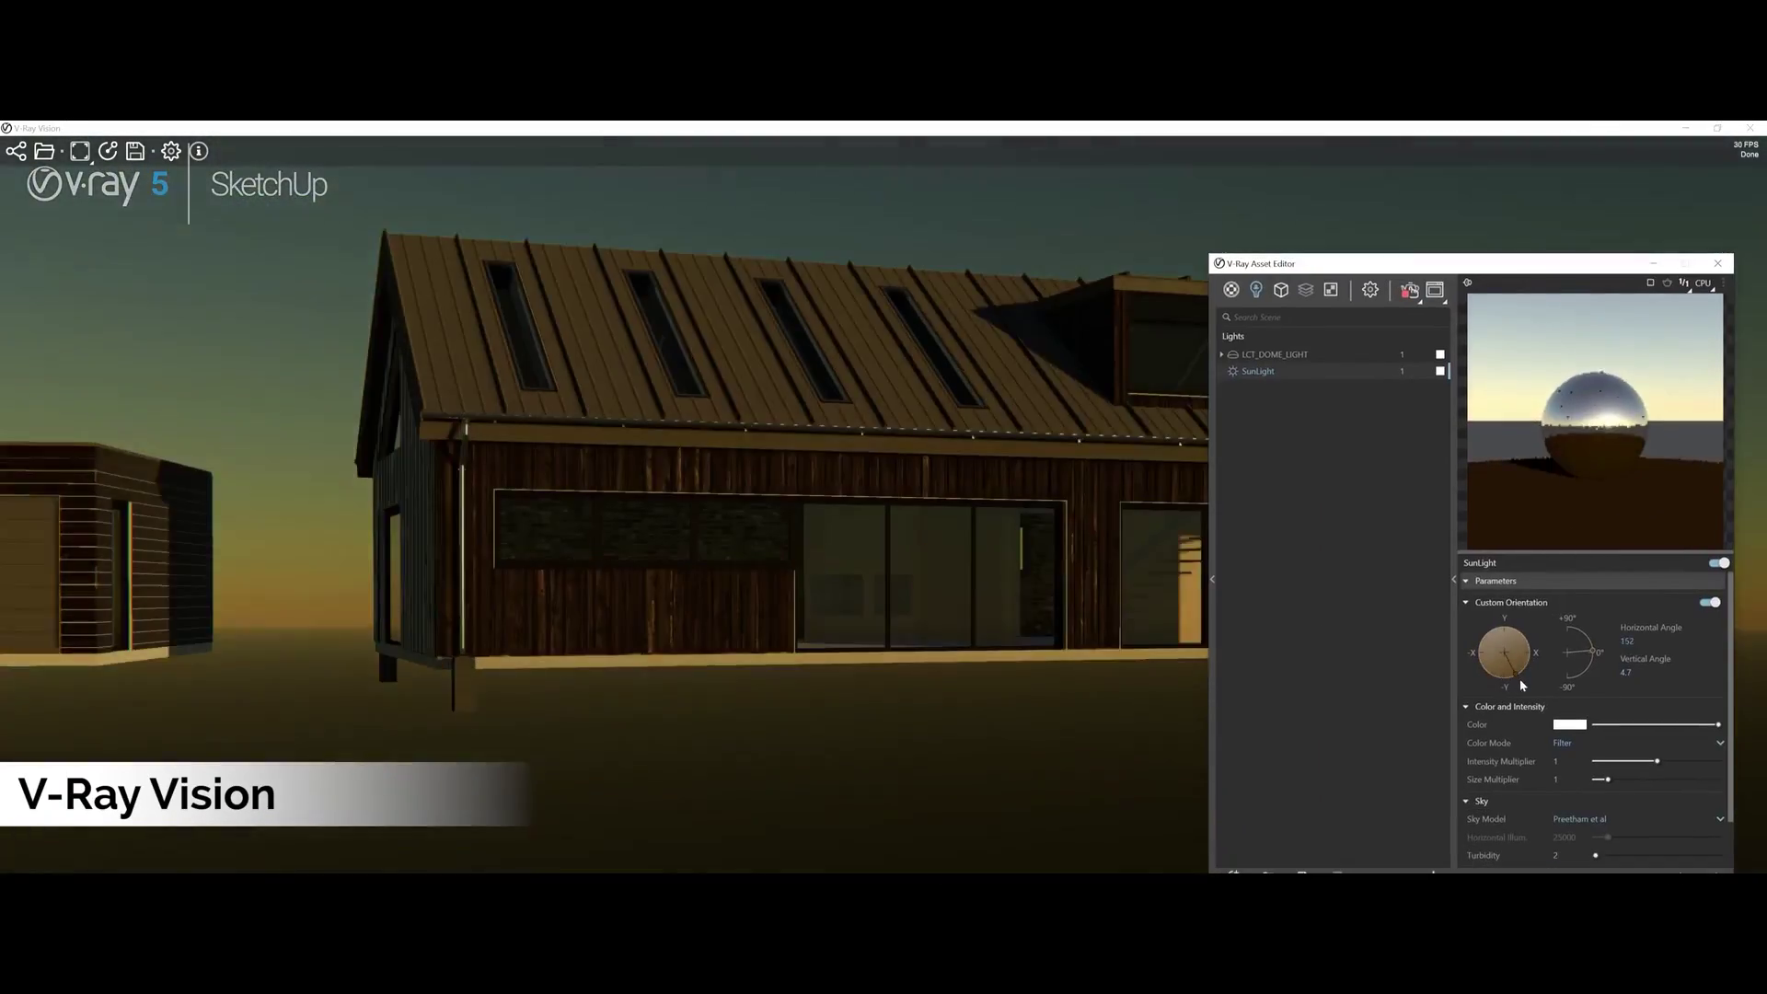
{"action": "left_click_drag", "start_coordinate": [1597, 652], "coordinate": [1590, 635]}
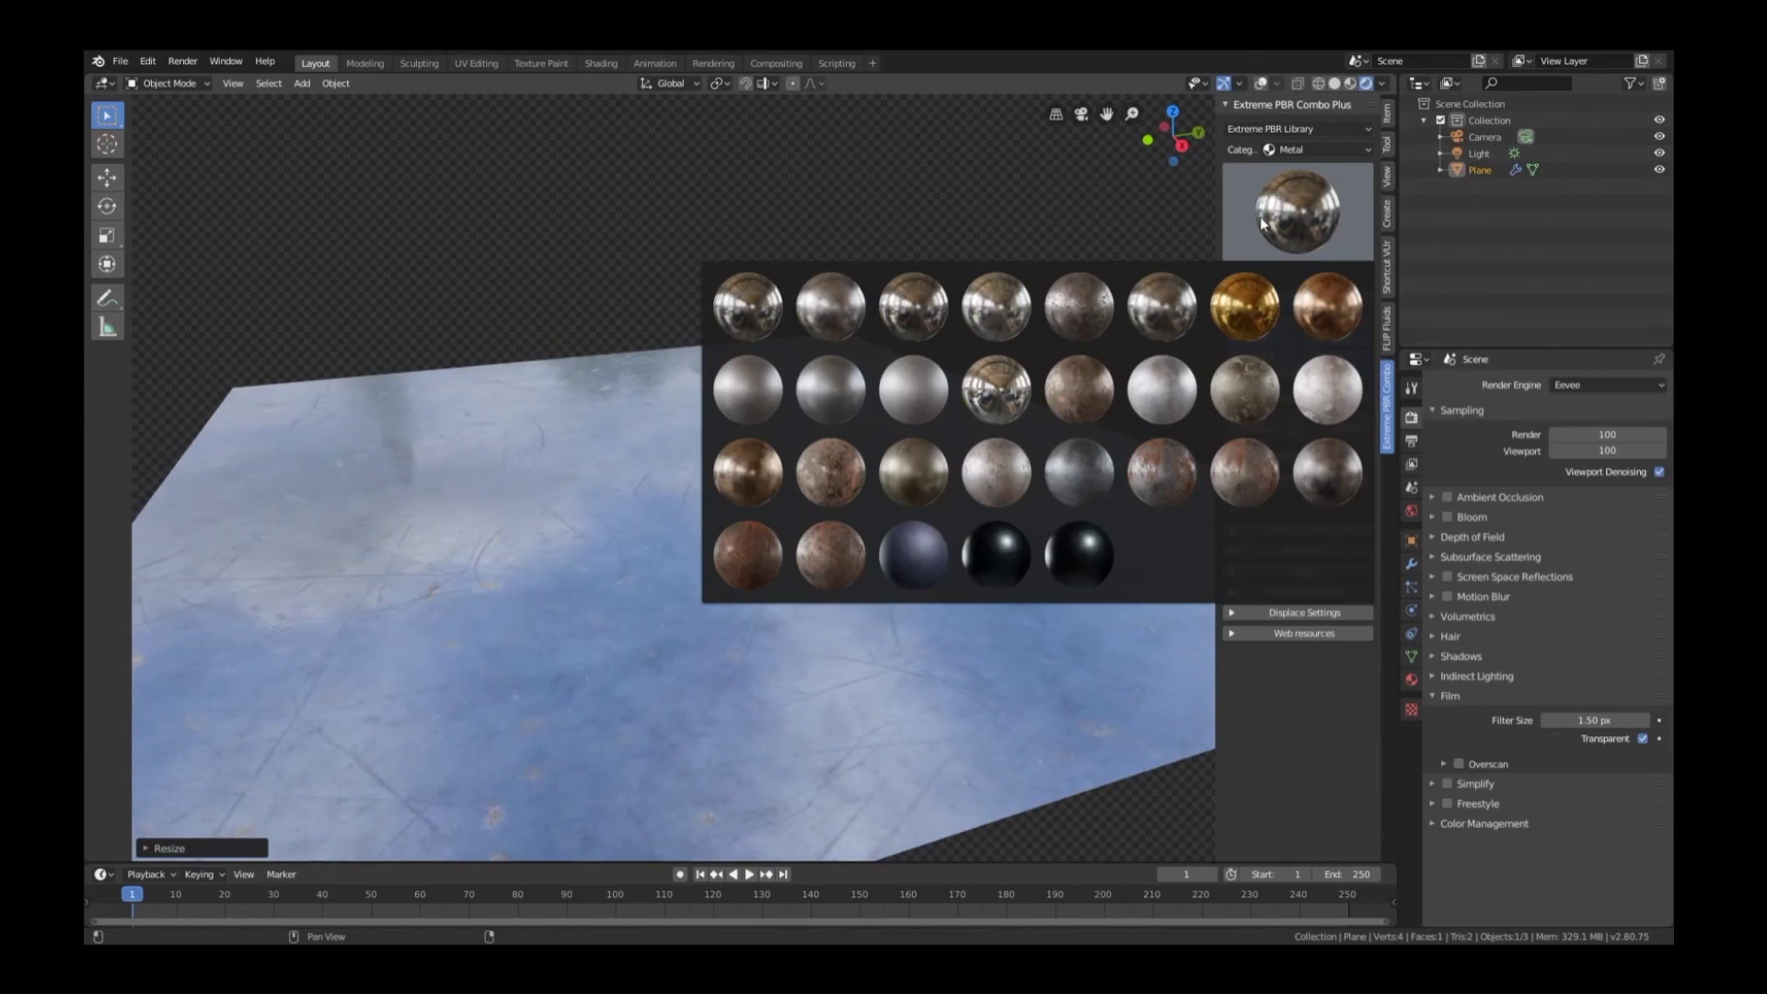
- Replace the plane's material with Metal28 from the Extreme PBR library
{"action": "left_click", "coordinate": [1028, 561]}
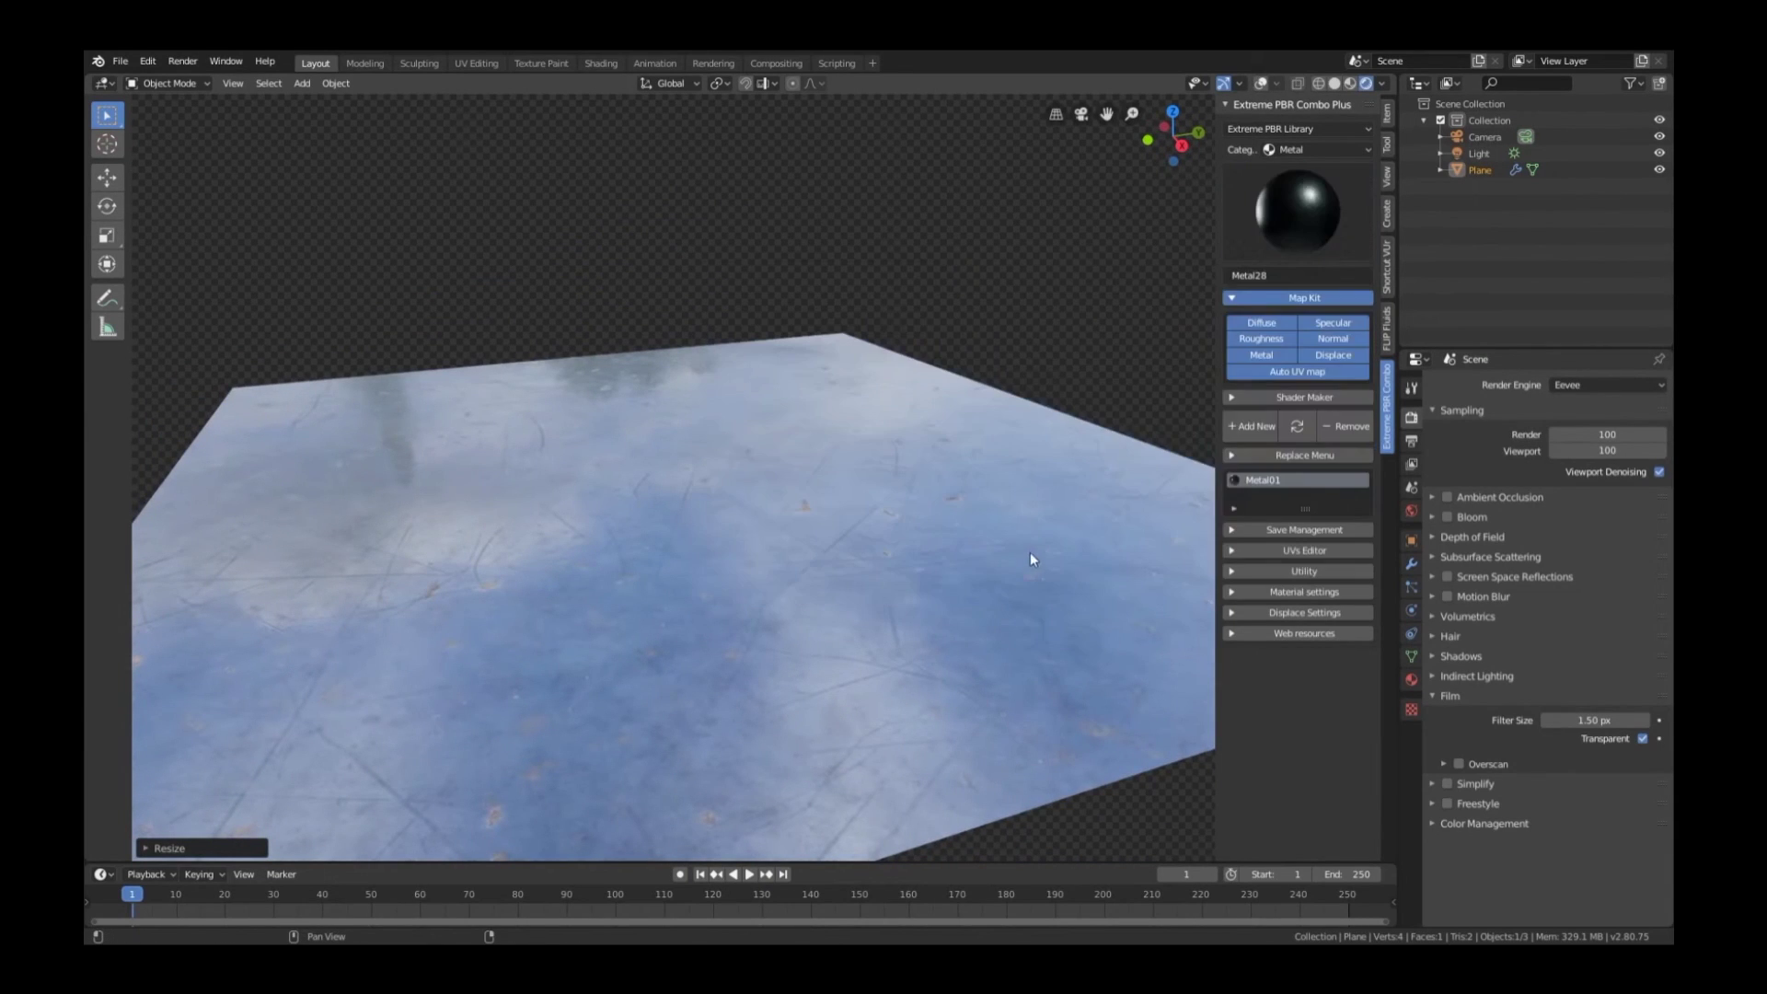
{"action": "left_click", "coordinate": [1298, 427]}
{"action": "mouse_move", "coordinate": [786, 431]}
{"action": "middle_mouse_down"}
{"action": "mouse_move", "coordinate": [930, 454]}
{"action": "mouse_move", "coordinate": [942, 426]}
{"action": "mouse_move", "coordinate": [801, 454]}
{"action": "mouse_move", "coordinate": [796, 433]}
{"action": "middle_mouse_up"}
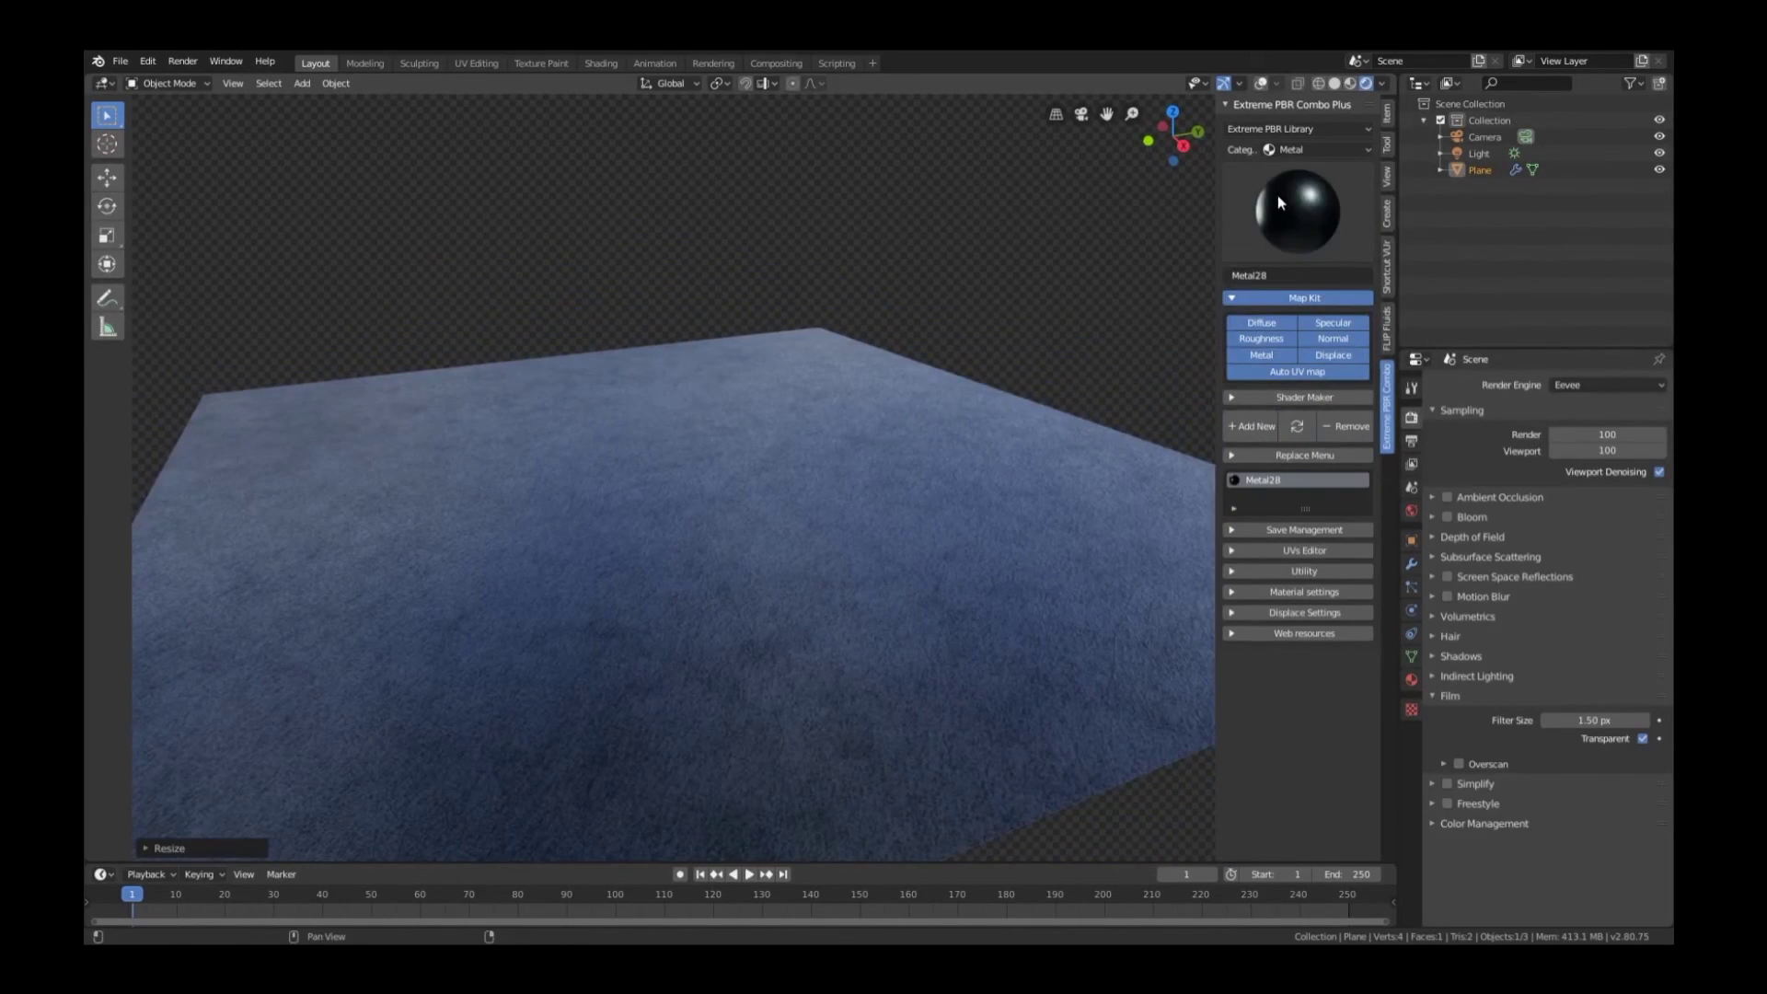
- Switch the library category to Wood and replace the plane's material with Wood07
{"action": "left_click", "coordinate": [1289, 151]}
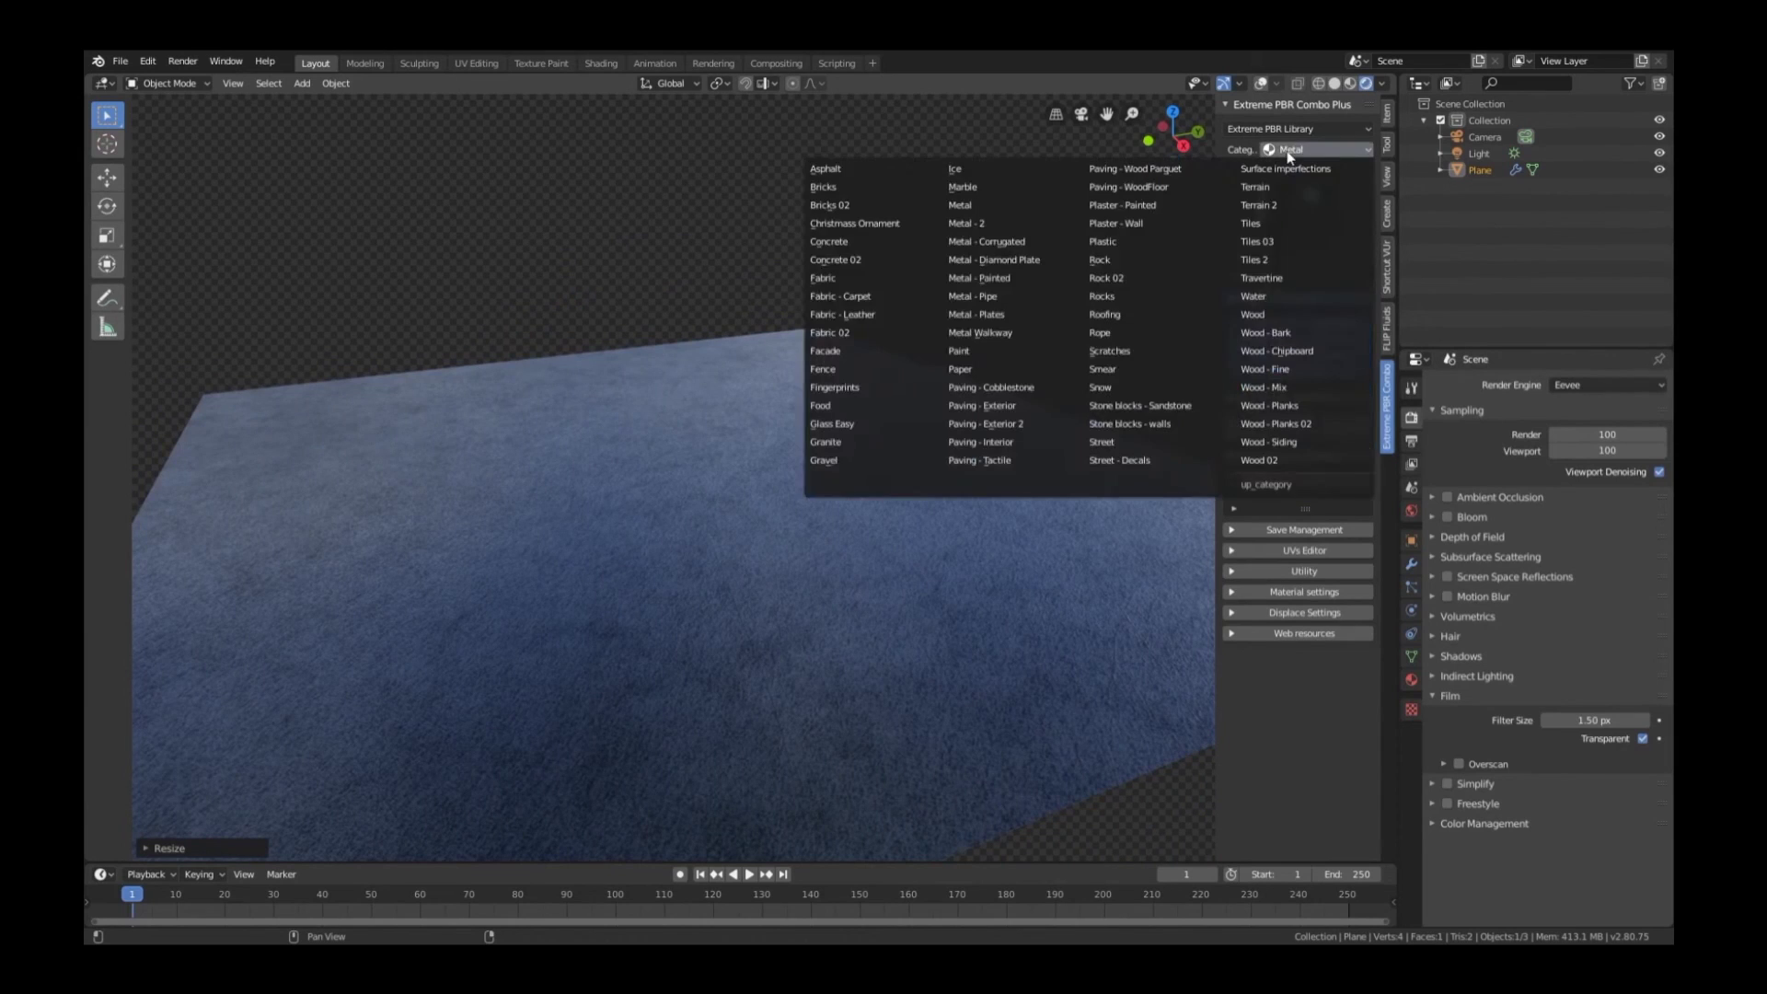
{"action": "left_click", "coordinate": [1290, 315]}
{"action": "left_click", "coordinate": [1288, 219]}
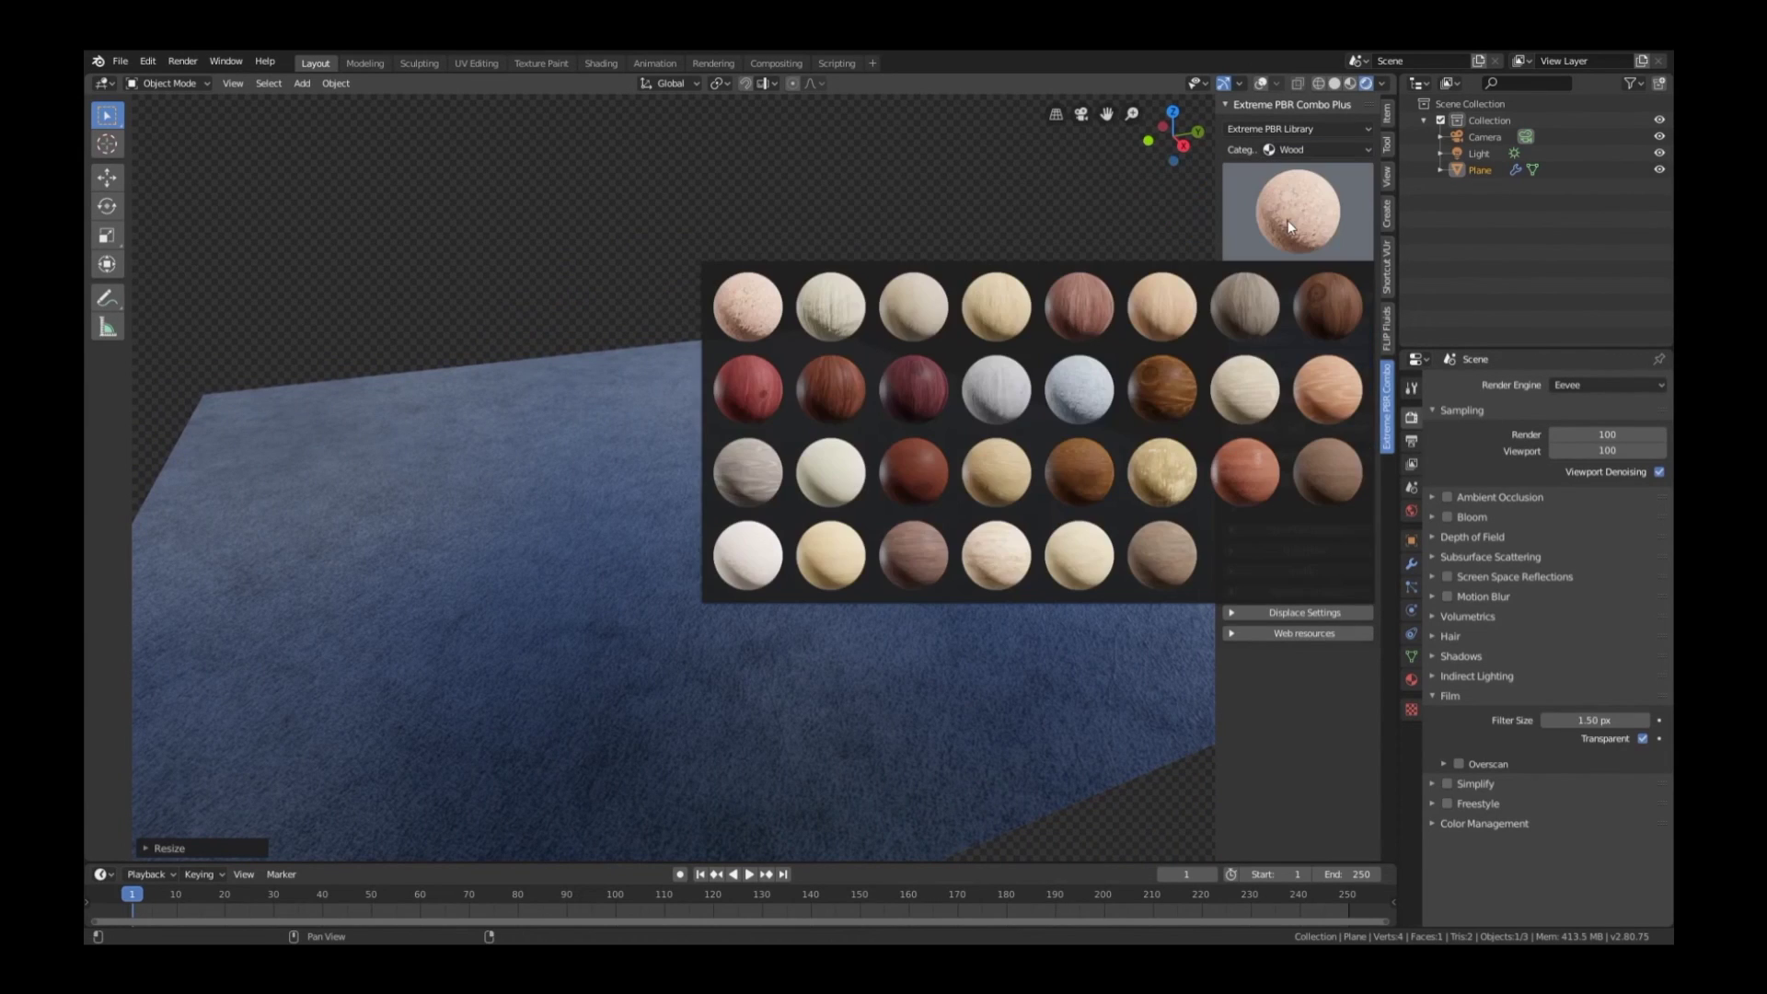
{"action": "left_click", "coordinate": [1329, 293]}
{"action": "left_click", "coordinate": [1307, 423]}
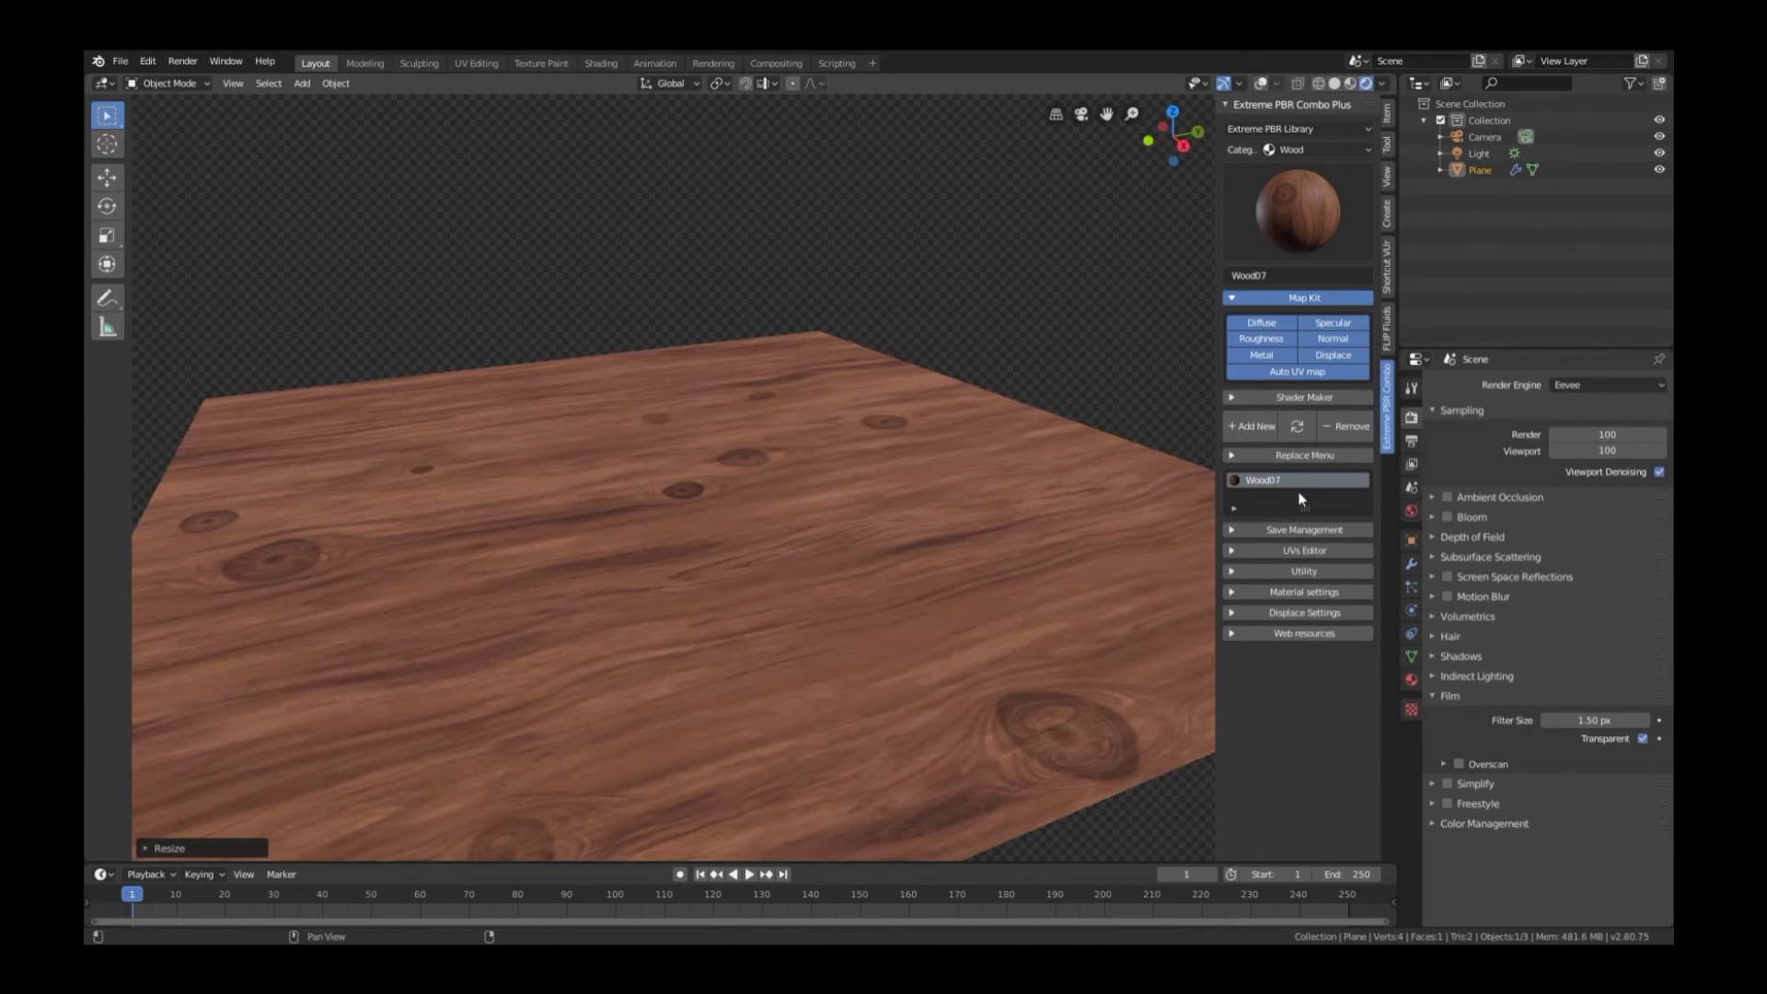
- Set the UV scale value to 1.0 in the UV adjustment settings
{"action": "left_click", "coordinate": [1268, 552]}
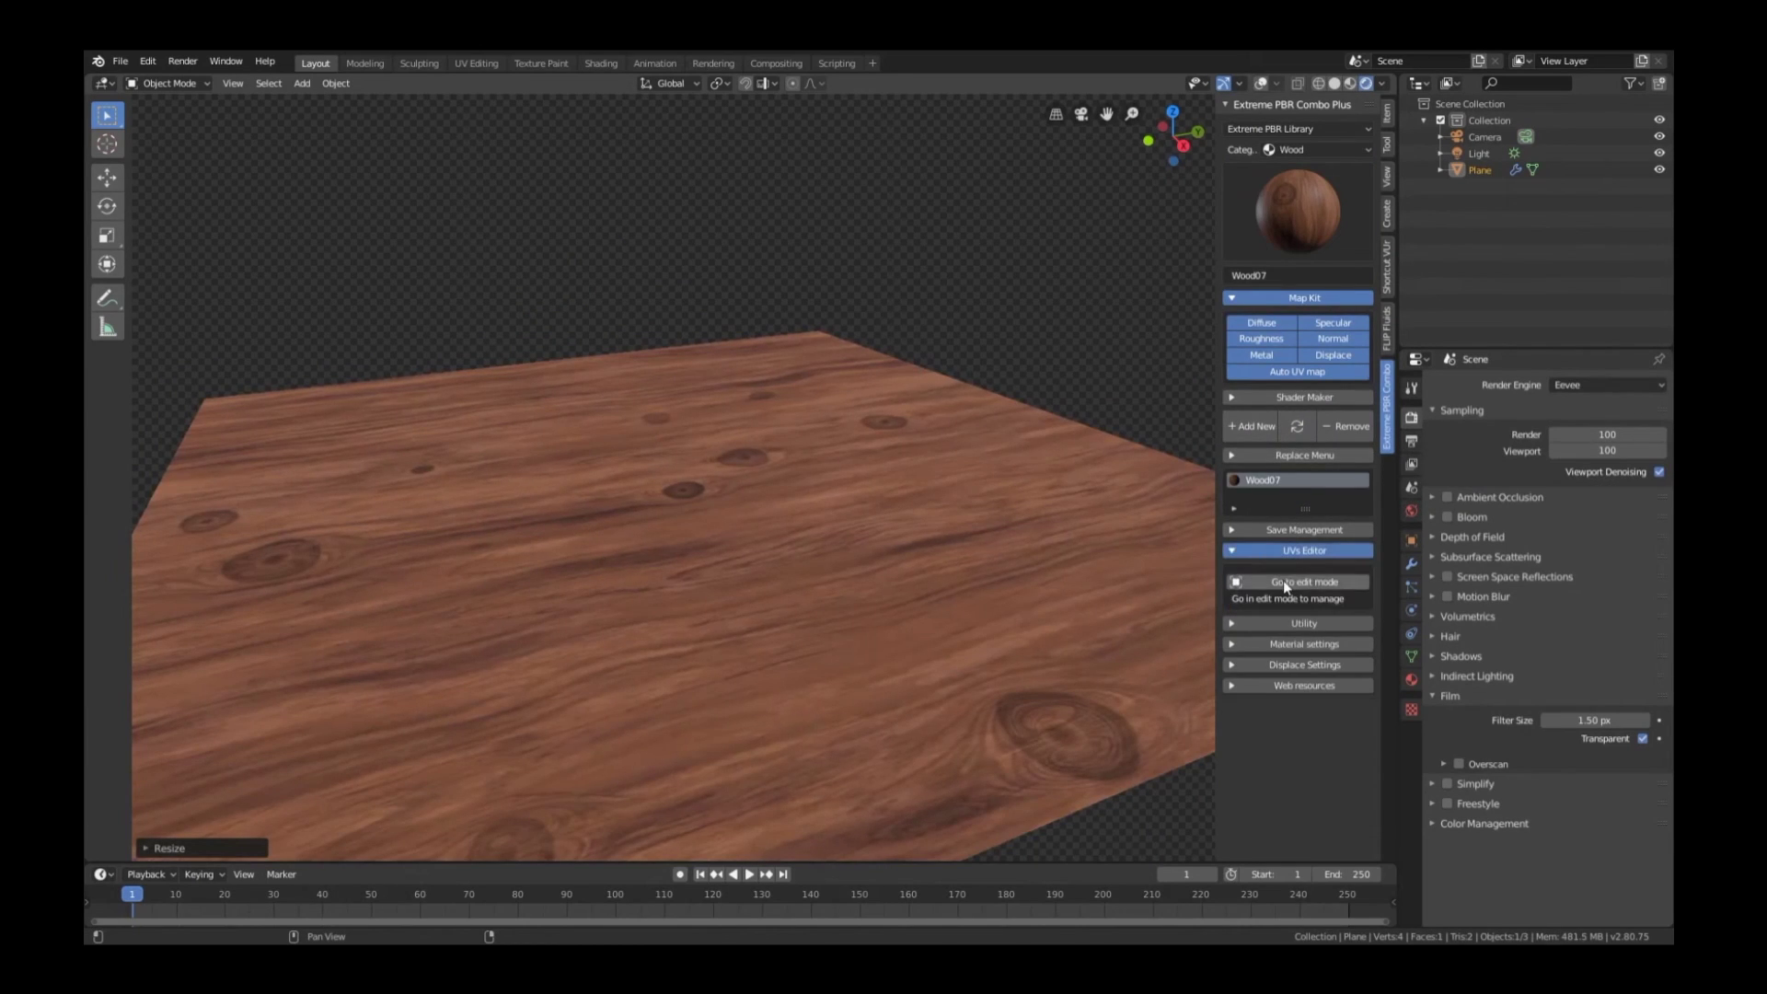
{"action": "left_click", "coordinate": [1286, 608]}
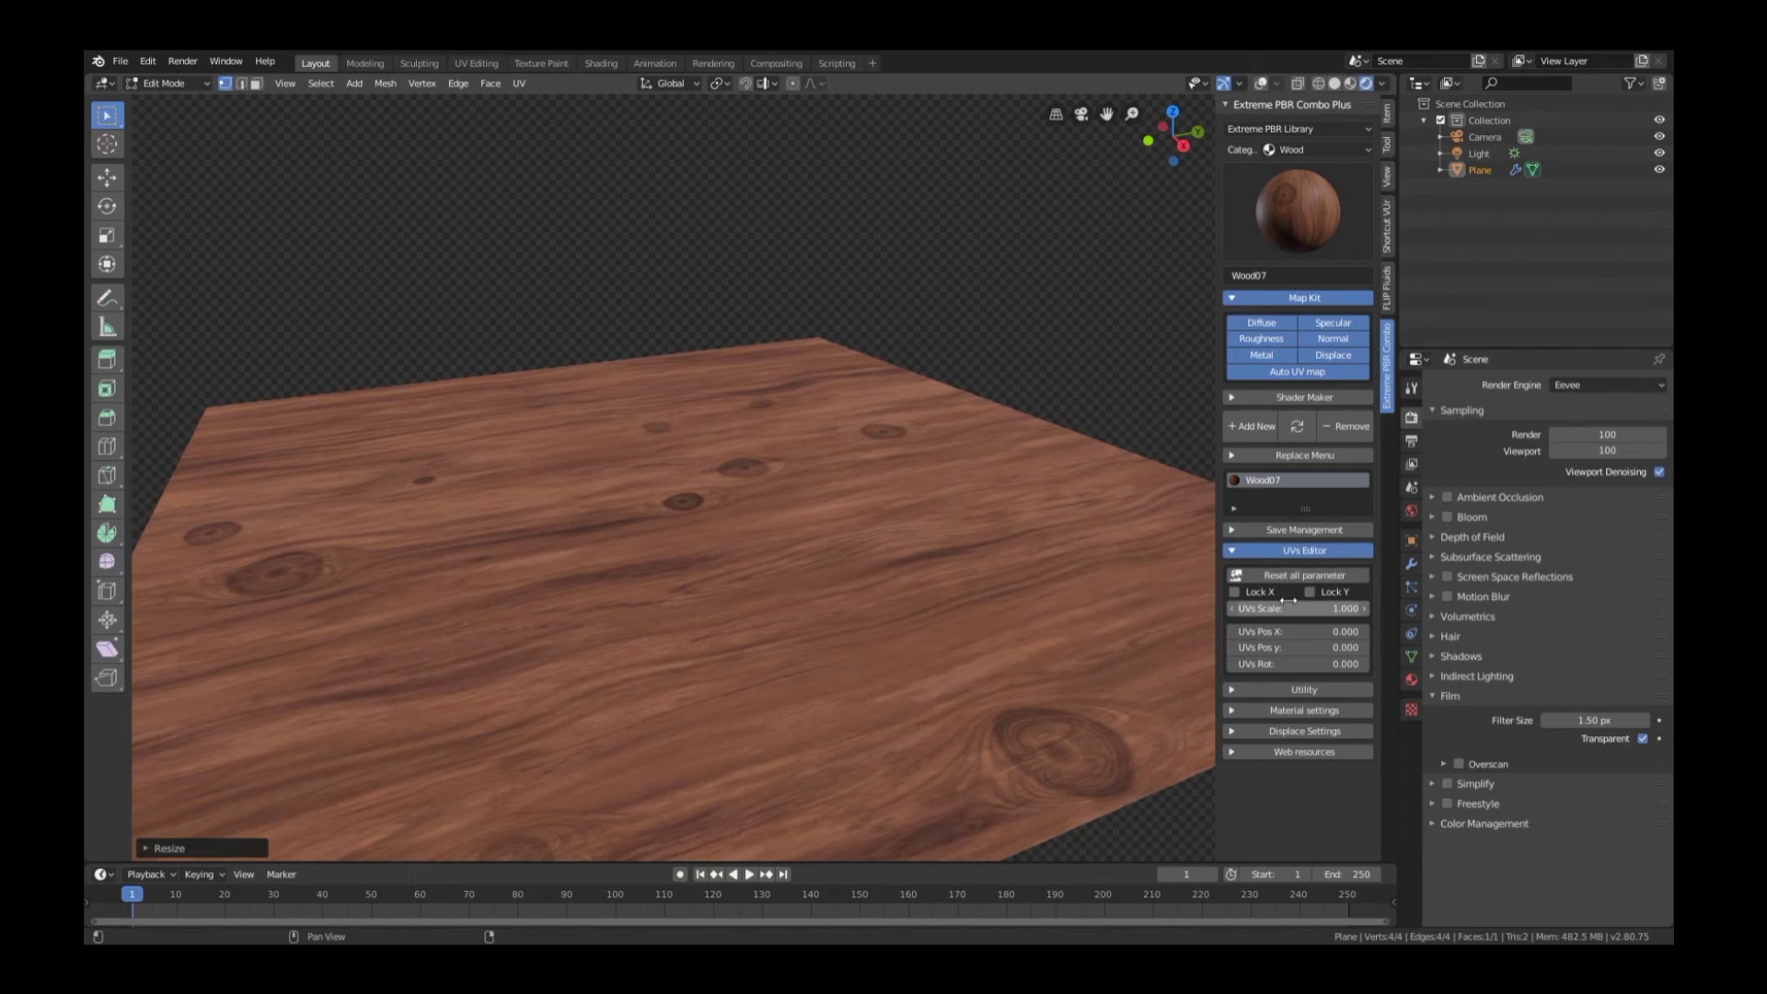
{"action": "type", "text": "1.0"}
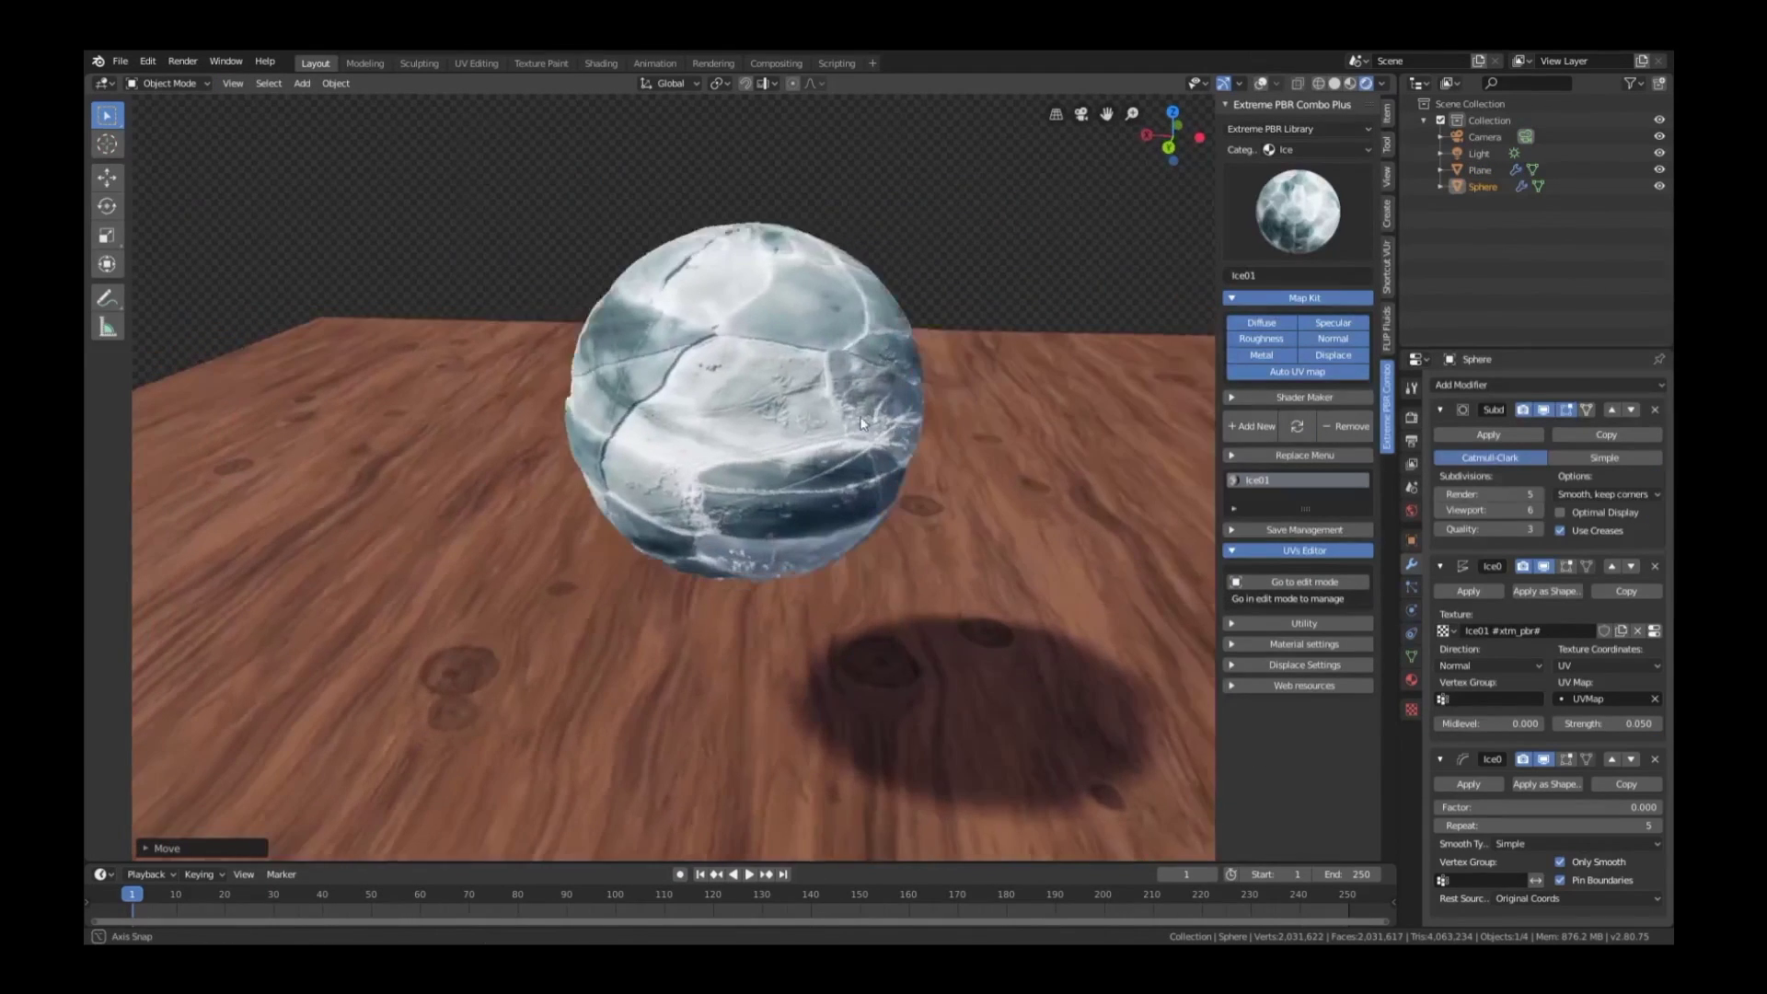
- Replace the sphere's ice material with the Fabric category's Striped_cotton_01
{"action": "left_click", "coordinate": [1307, 150]}
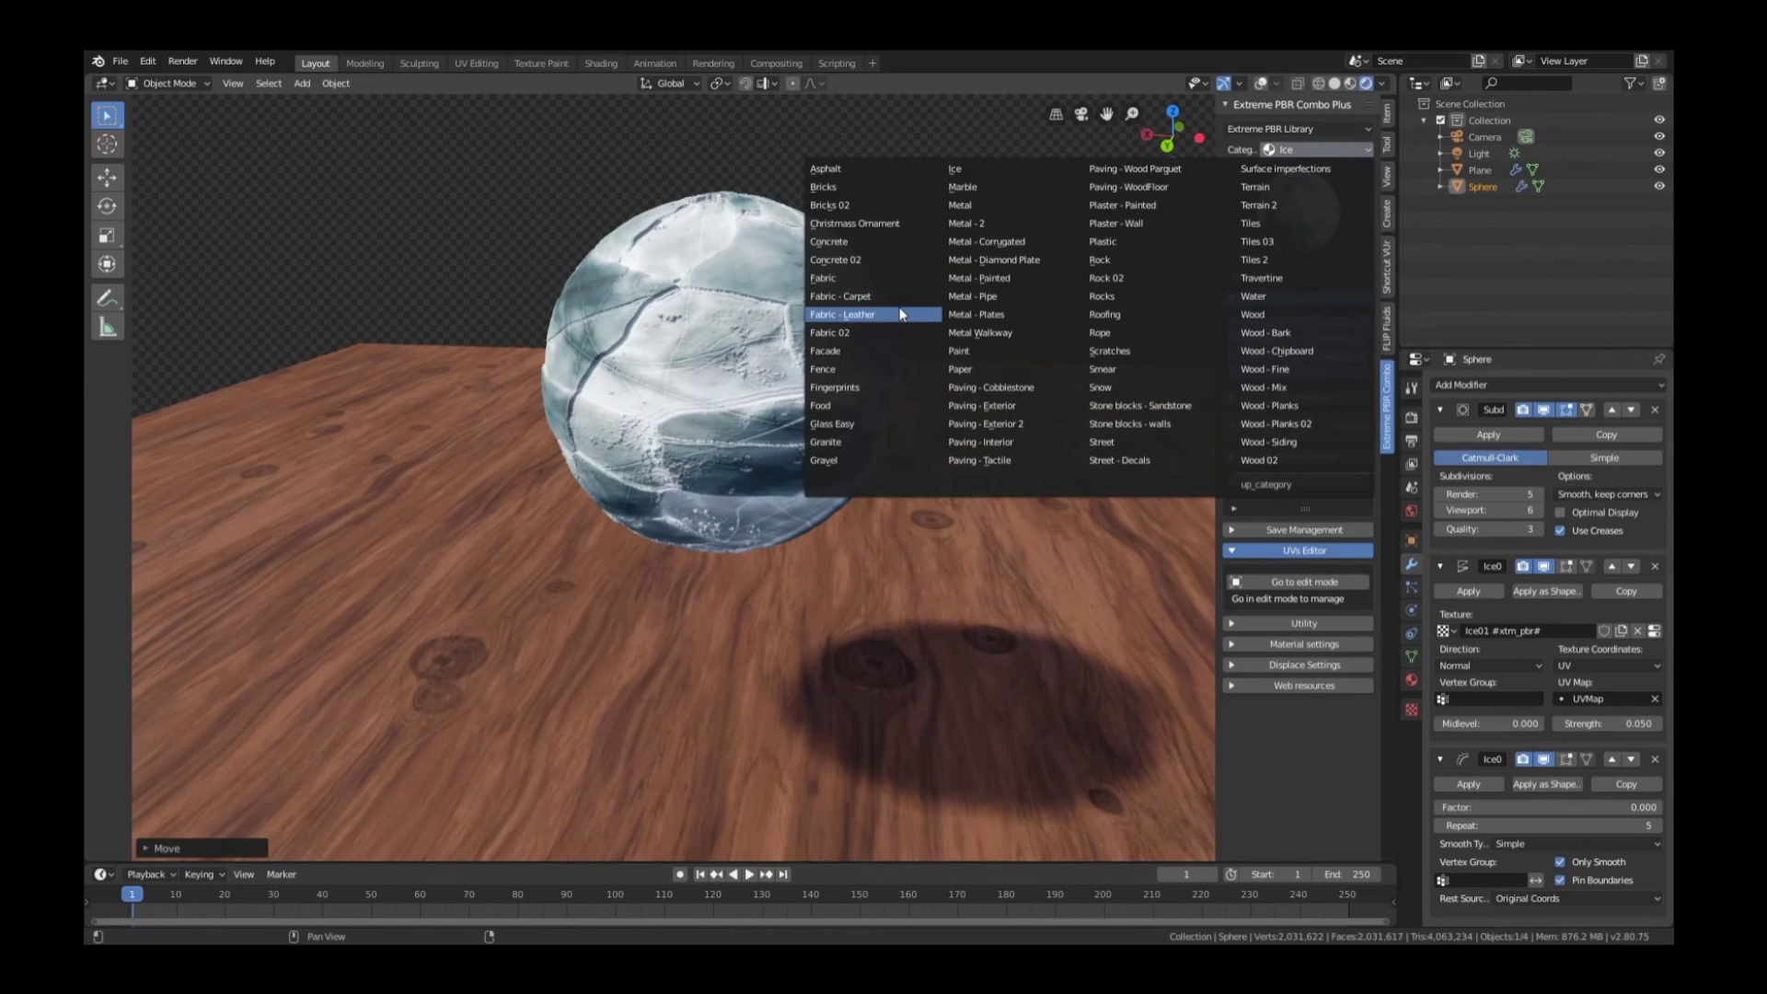
{"action": "left_click", "coordinate": [847, 276]}
{"action": "left_click", "coordinate": [1279, 204]}
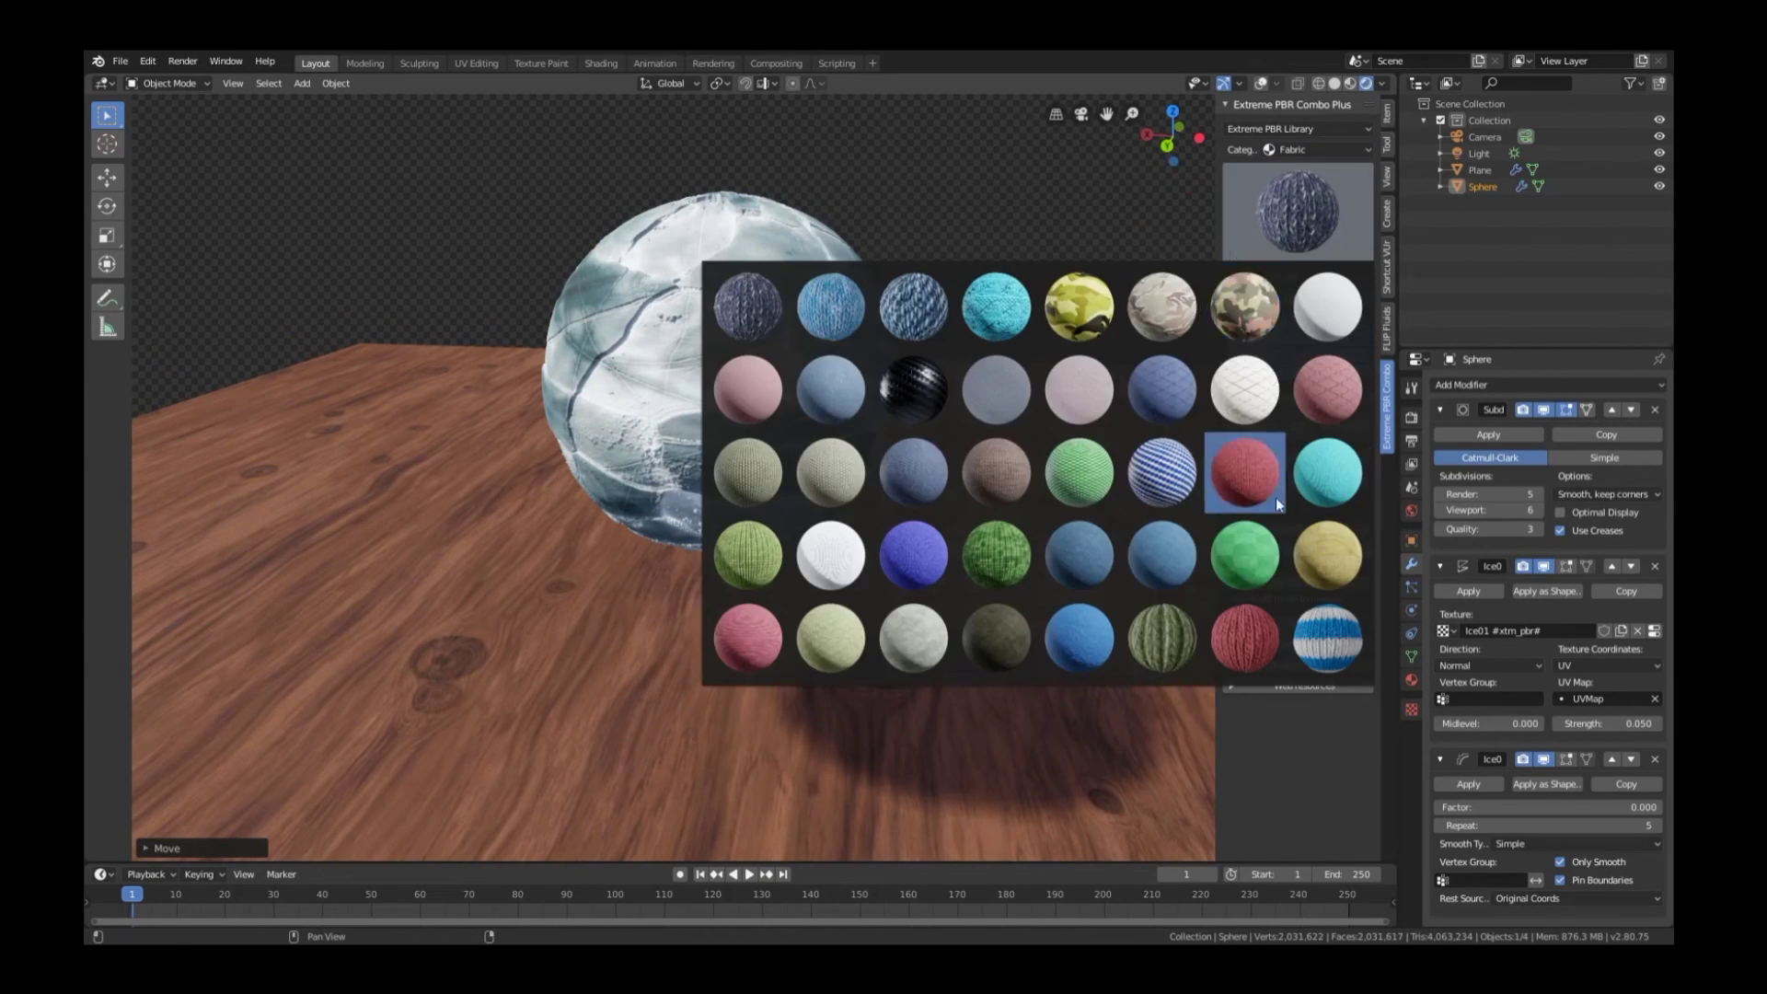
{"action": "left_click", "coordinate": [1336, 646]}
{"action": "left_click", "coordinate": [1297, 425]}
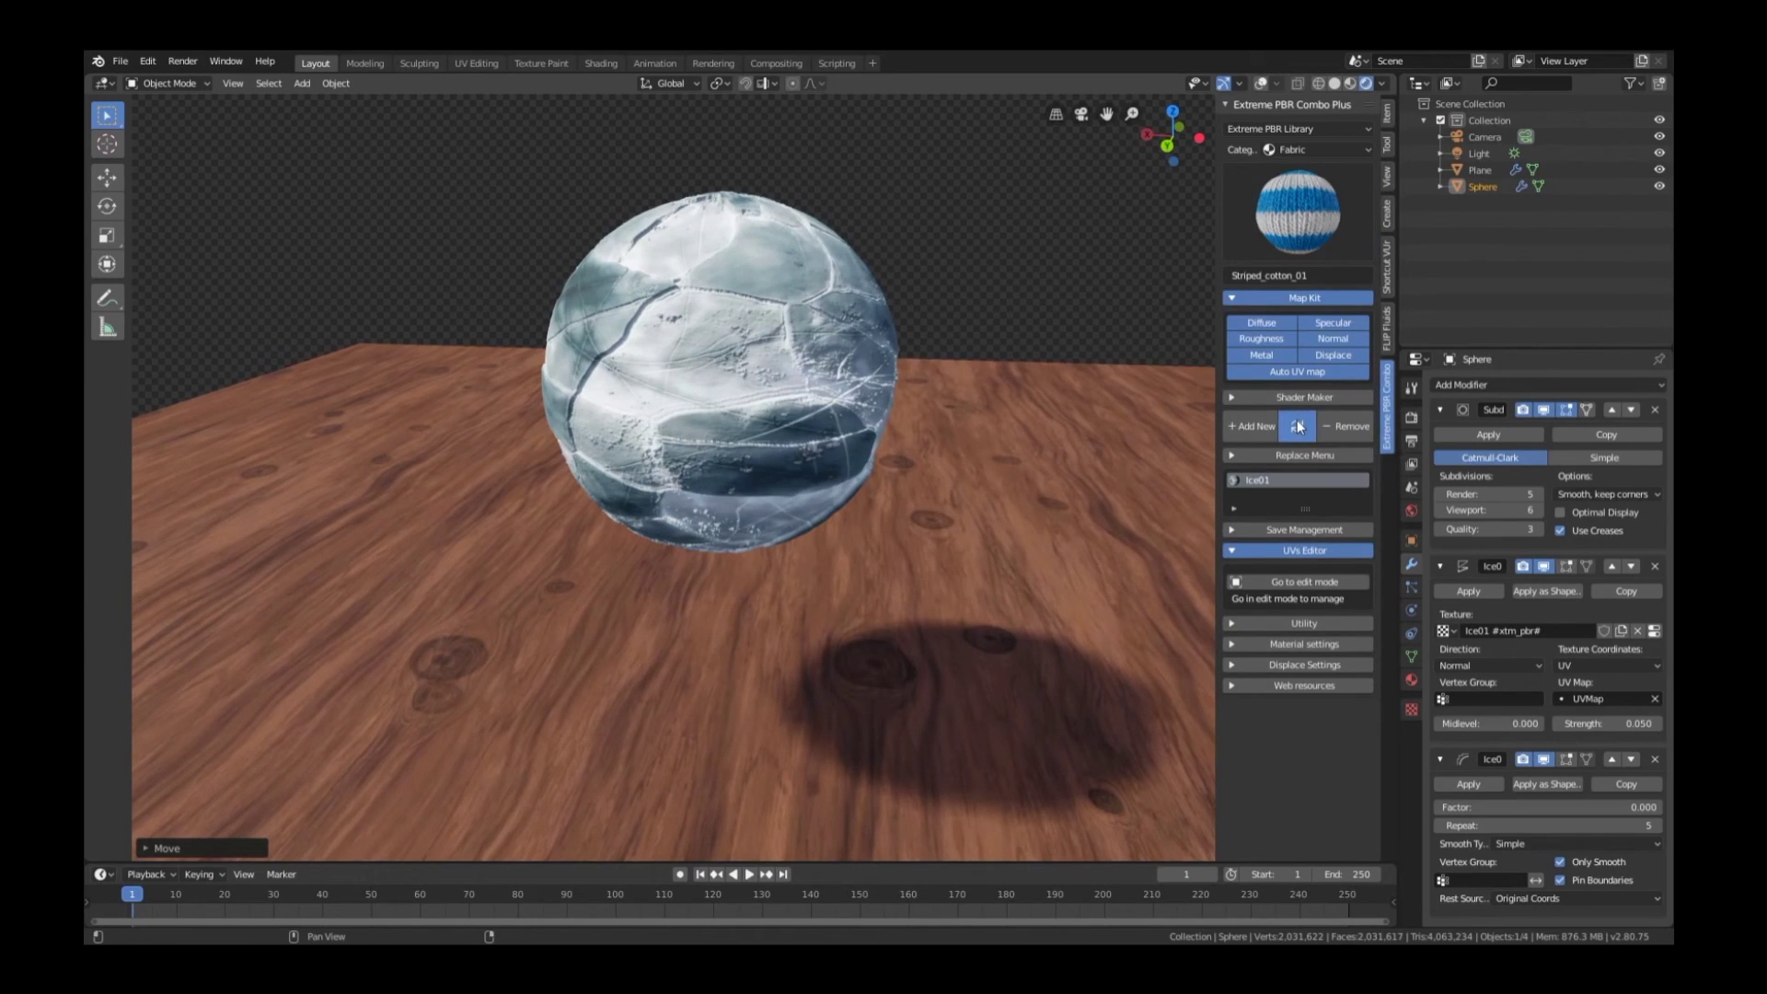
{"action": "middle_click_drag", "start_coordinate": [1051, 427], "coordinate": [823, 392]}
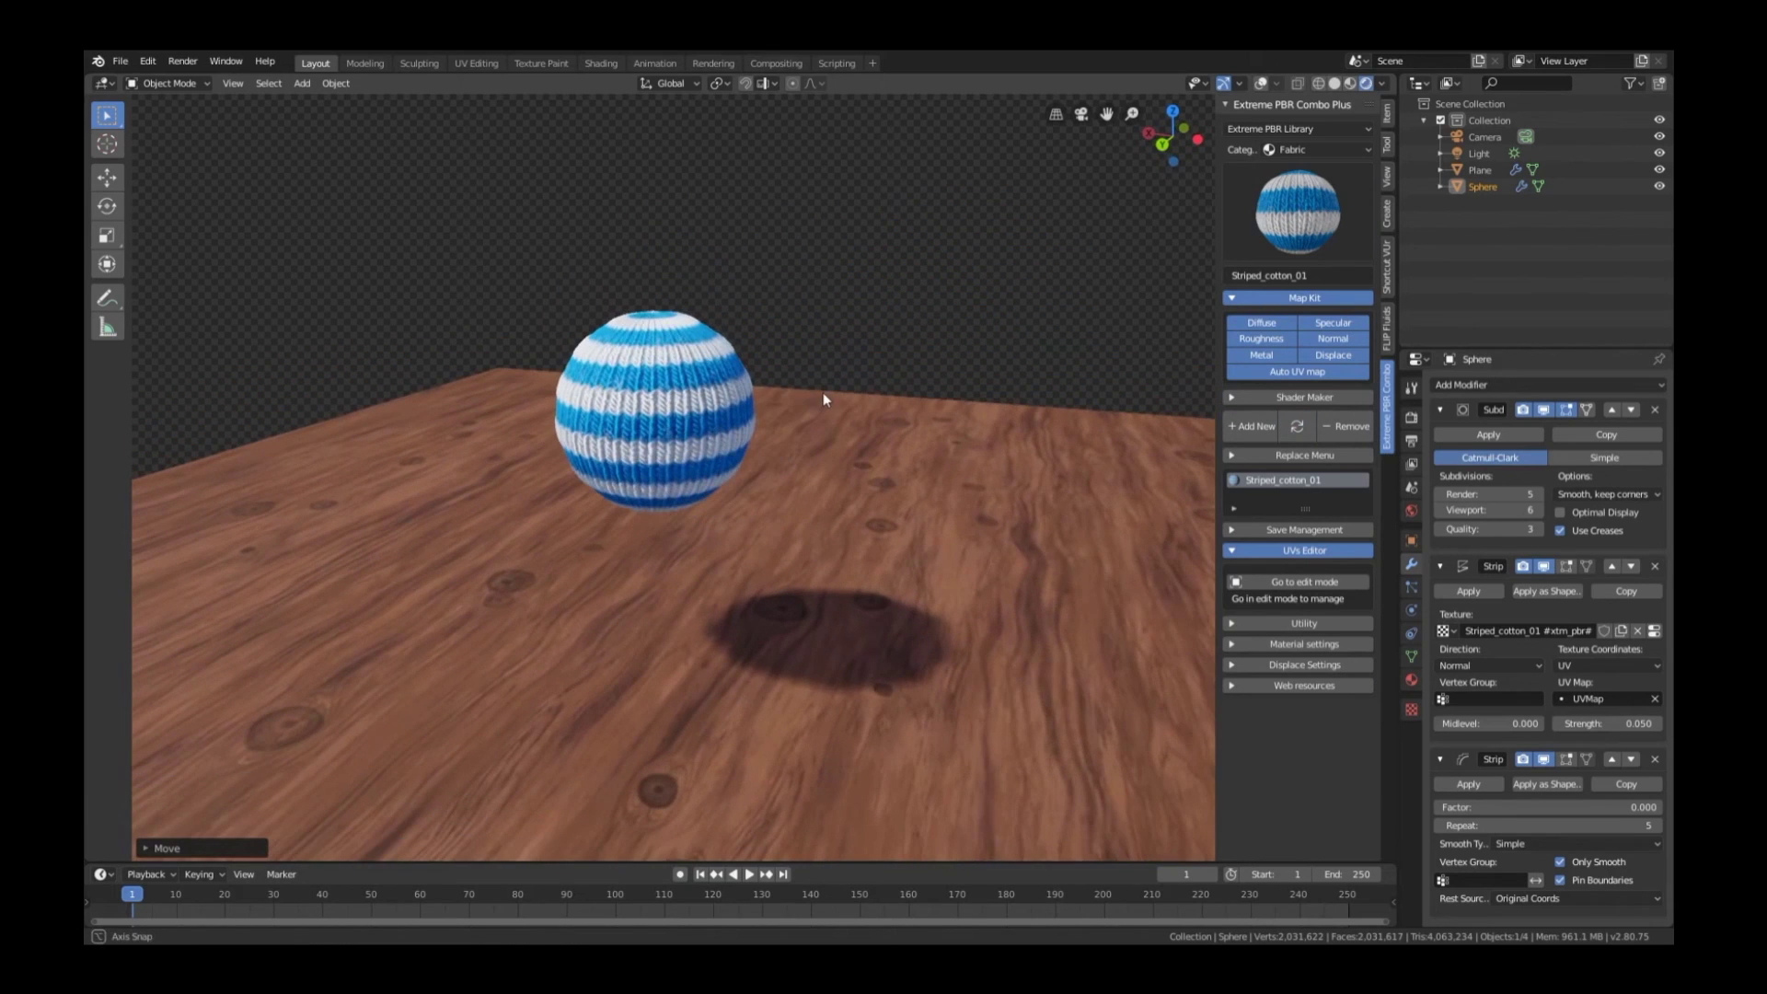
- Switch the category to Asphalt and apply the cracked Asphalt08 material to the sphere
{"action": "left_click", "coordinate": [1292, 150]}
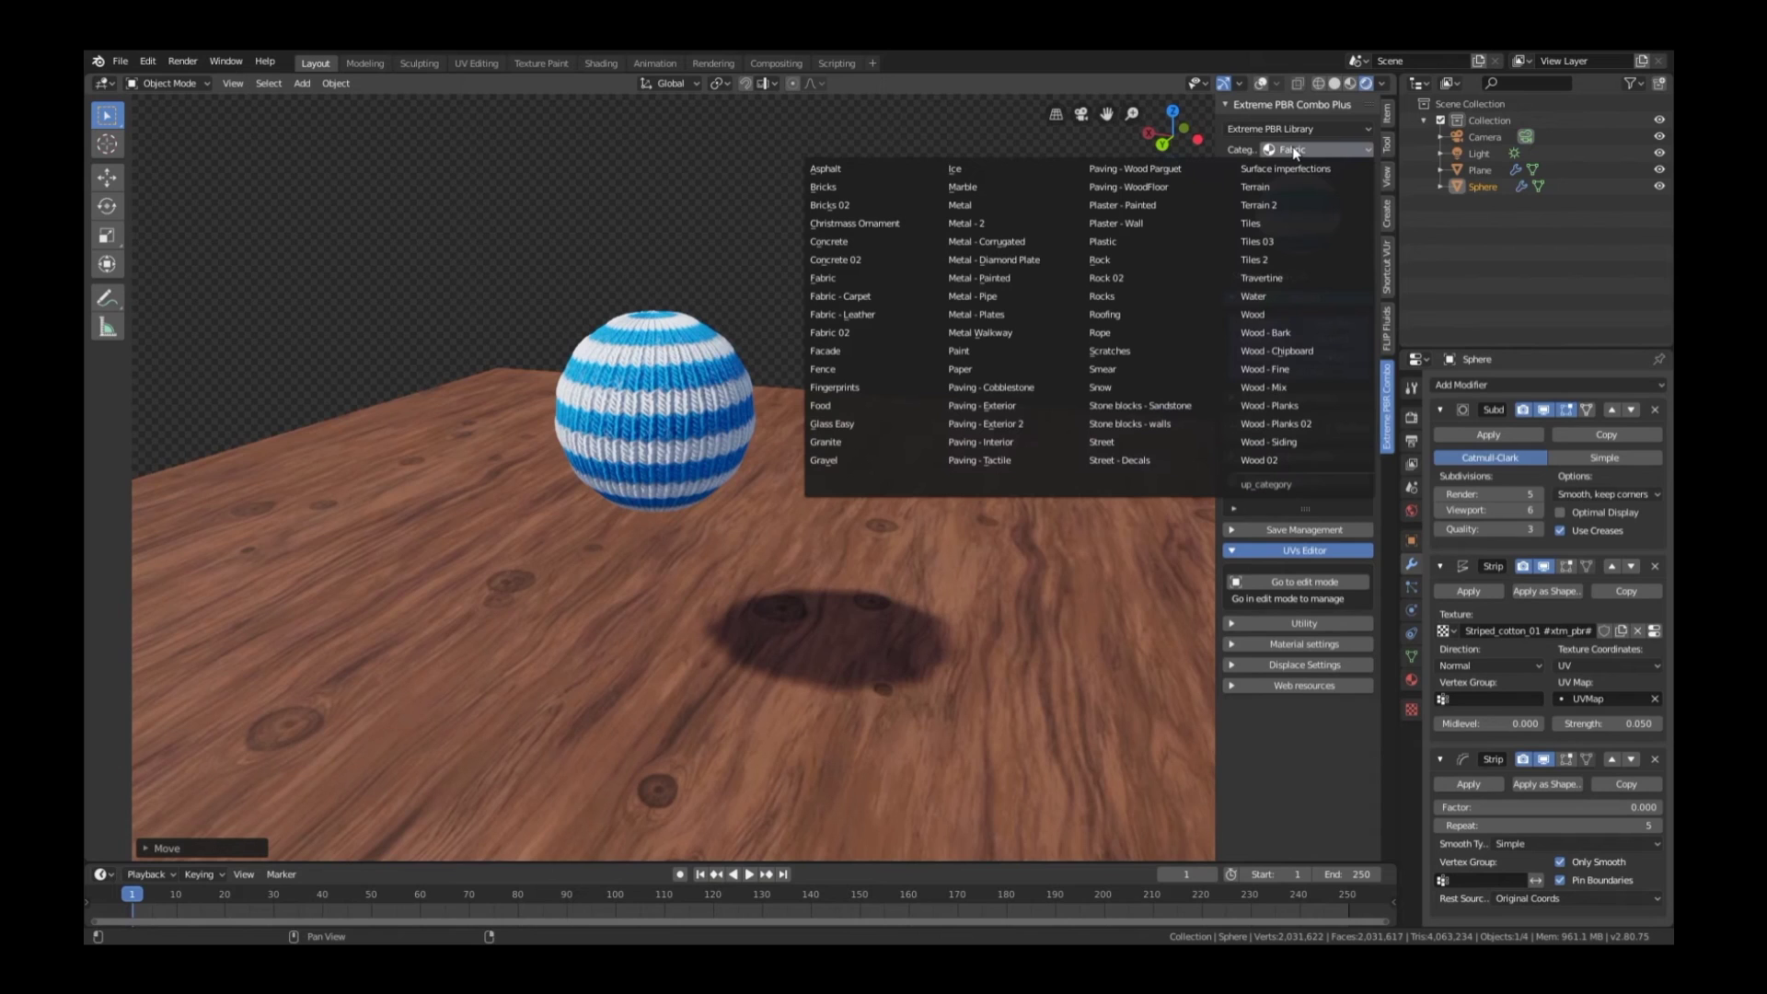
{"action": "left_click", "coordinate": [885, 168]}
{"action": "left_click", "coordinate": [1261, 196]}
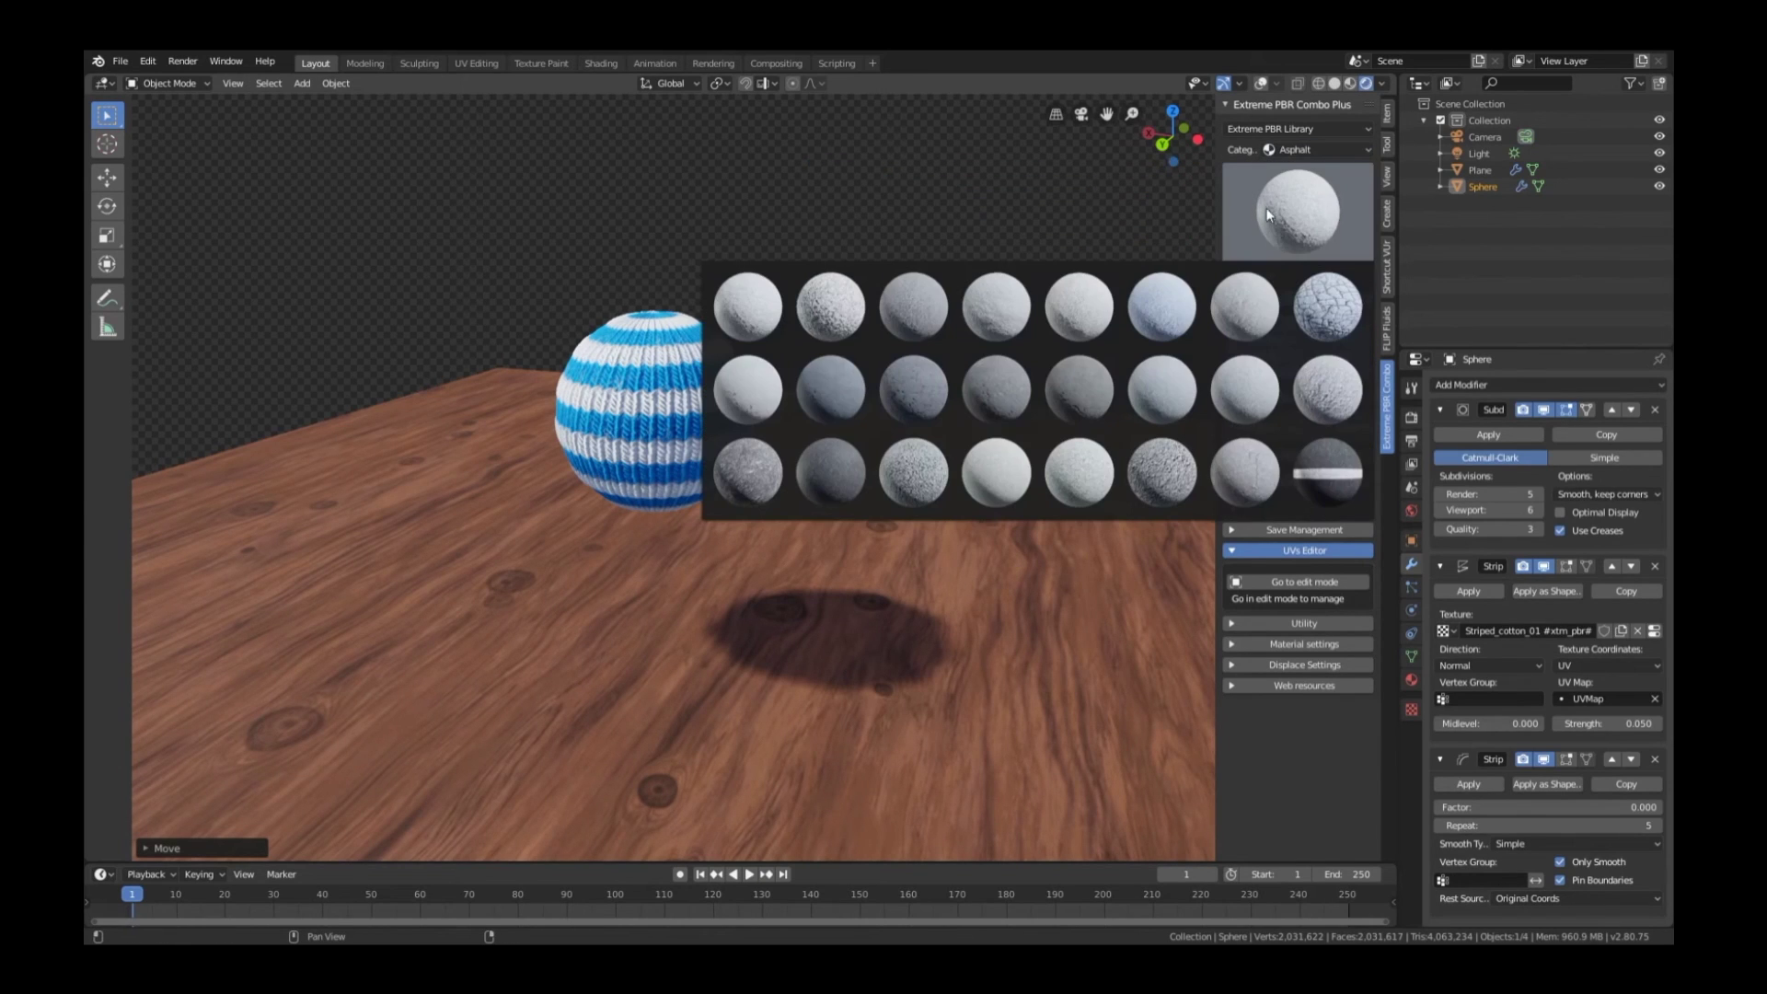
{"action": "left_click", "coordinate": [1325, 306]}
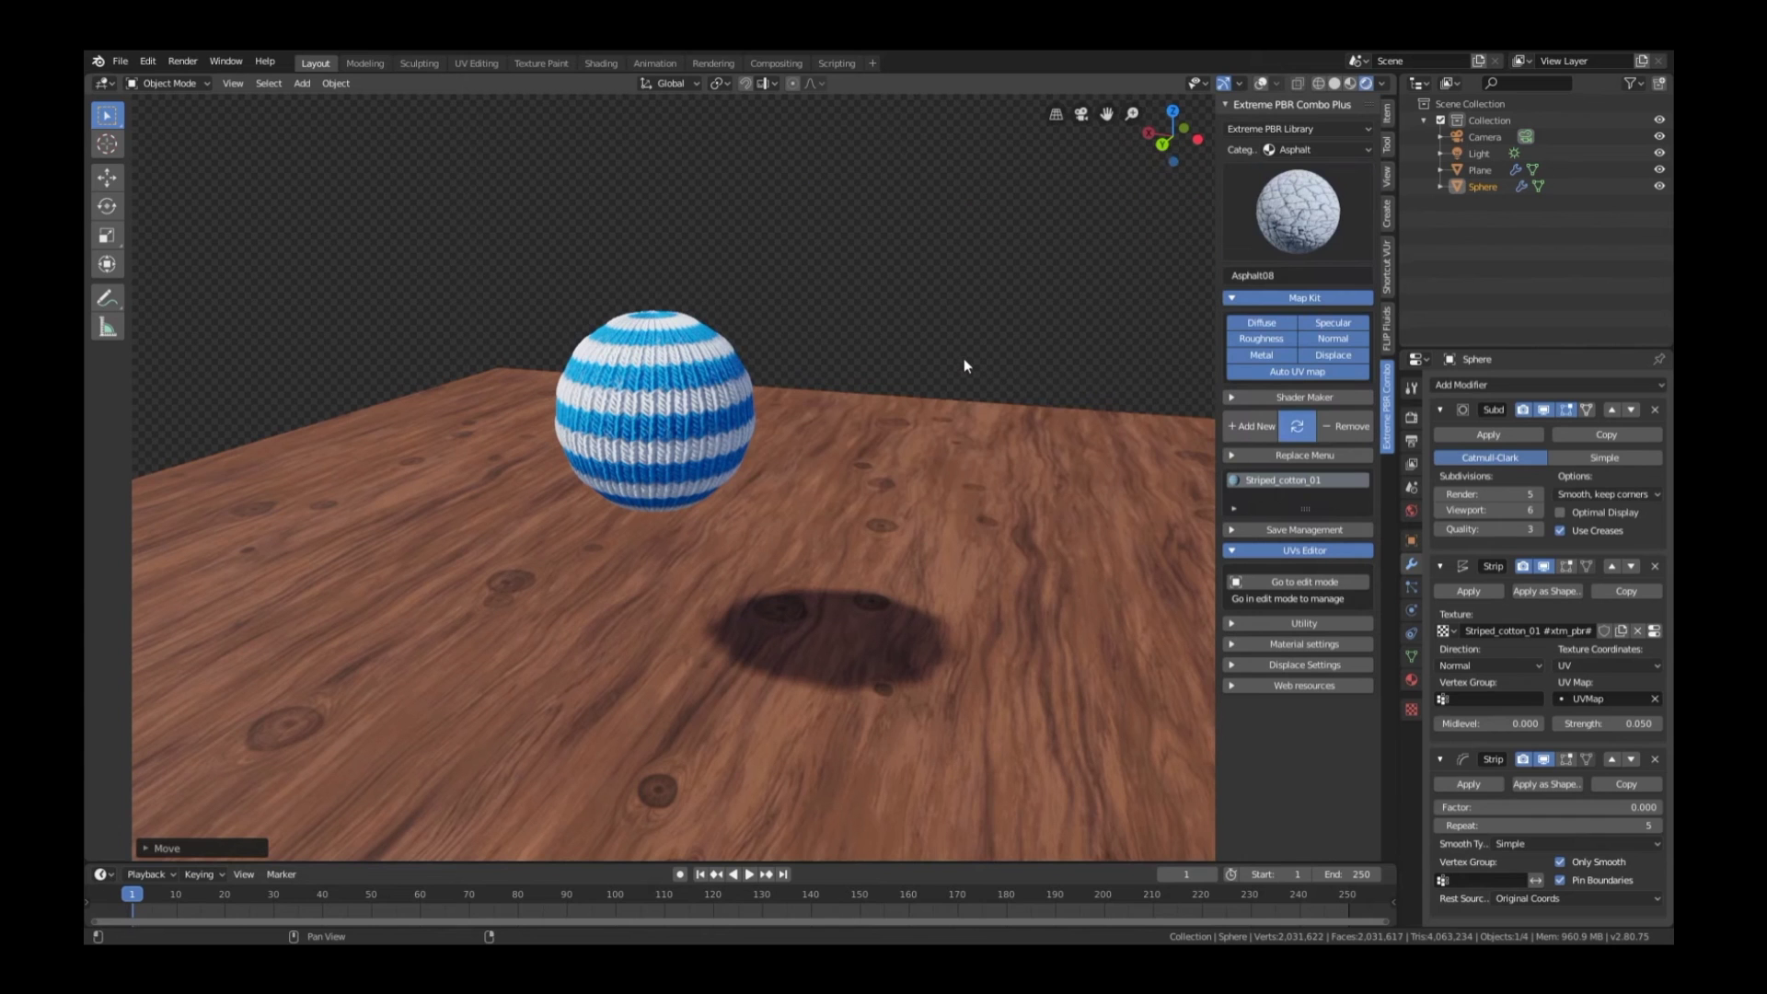
{"action": "scroll", "coordinate": [828, 387], "scroll_direction": "up", "scroll_amount": 6}
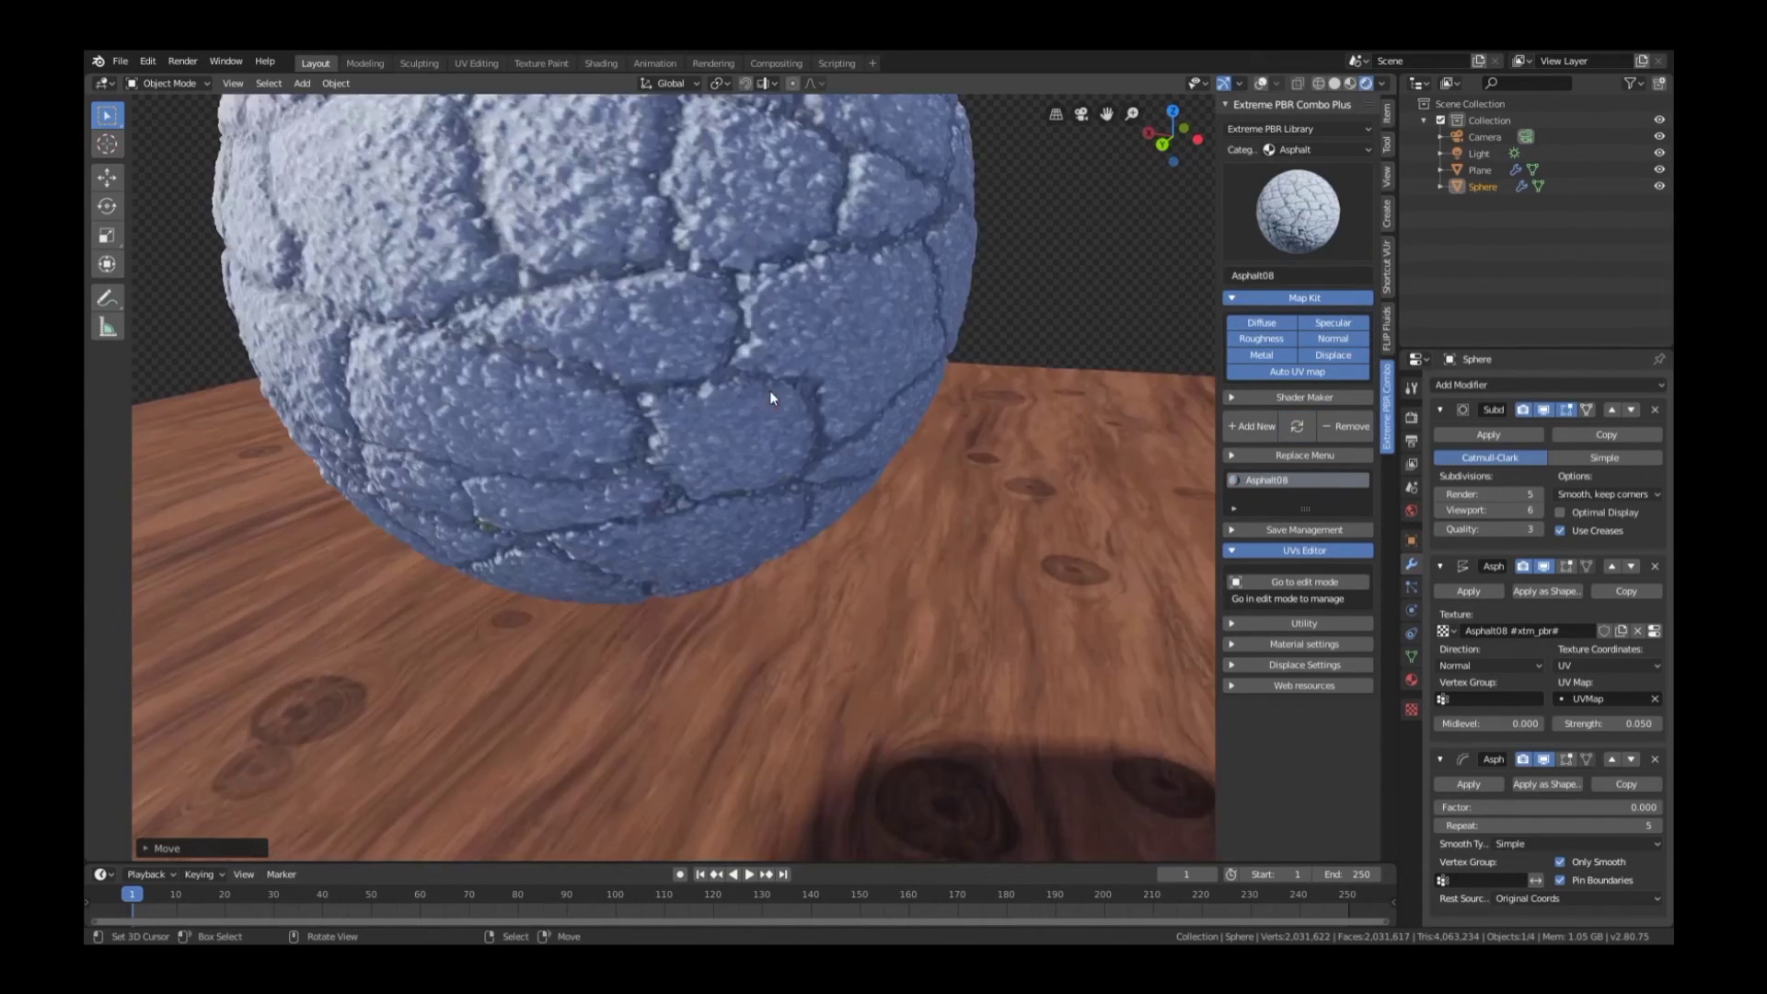
{"action": "scroll", "coordinate": [764, 390], "scroll_direction": "down", "scroll_amount": 3}
{"action": "mouse_move", "coordinate": [758, 384]}
{"action": "middle_mouse_down"}
{"action": "mouse_move", "coordinate": [953, 388]}
{"action": "mouse_move", "coordinate": [852, 389]}
{"action": "mouse_move", "coordinate": [935, 370]}
{"action": "middle_mouse_up"}
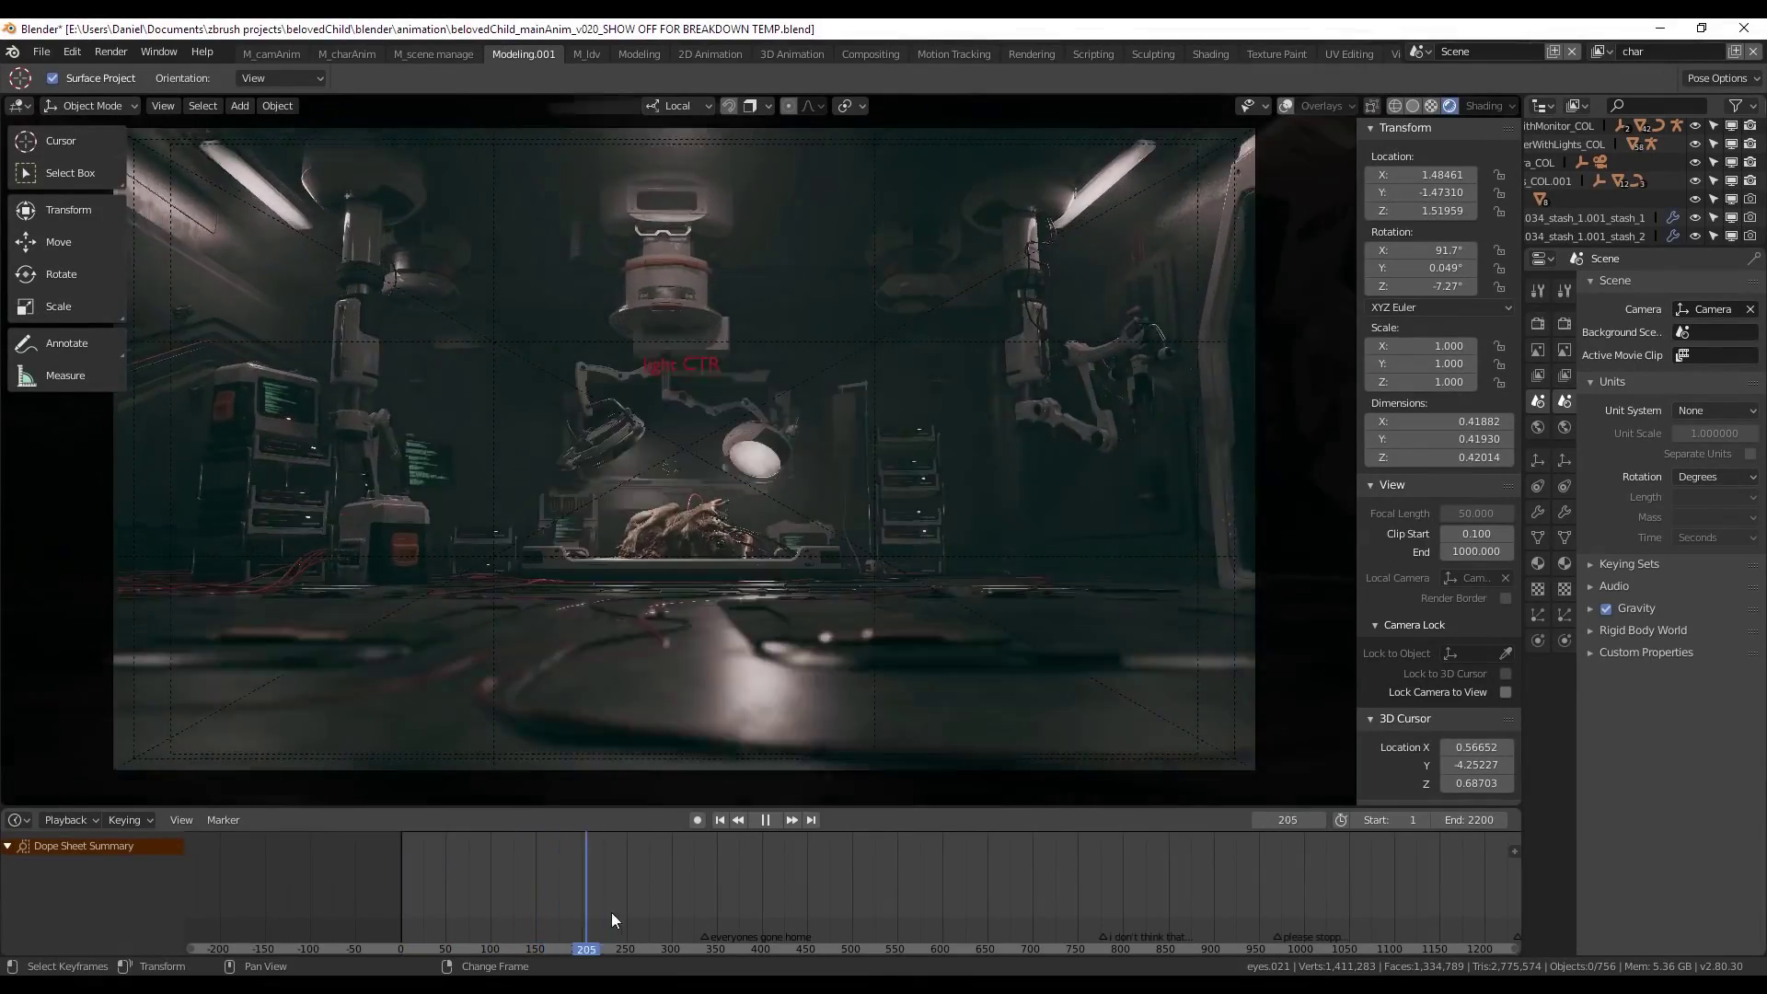
- Scrub the Eevee lab animation forward to frame 550 and orbit in closer on the creature
{"action": "left_click_drag", "start_coordinate": [611, 913], "coordinate": [1097, 908]}
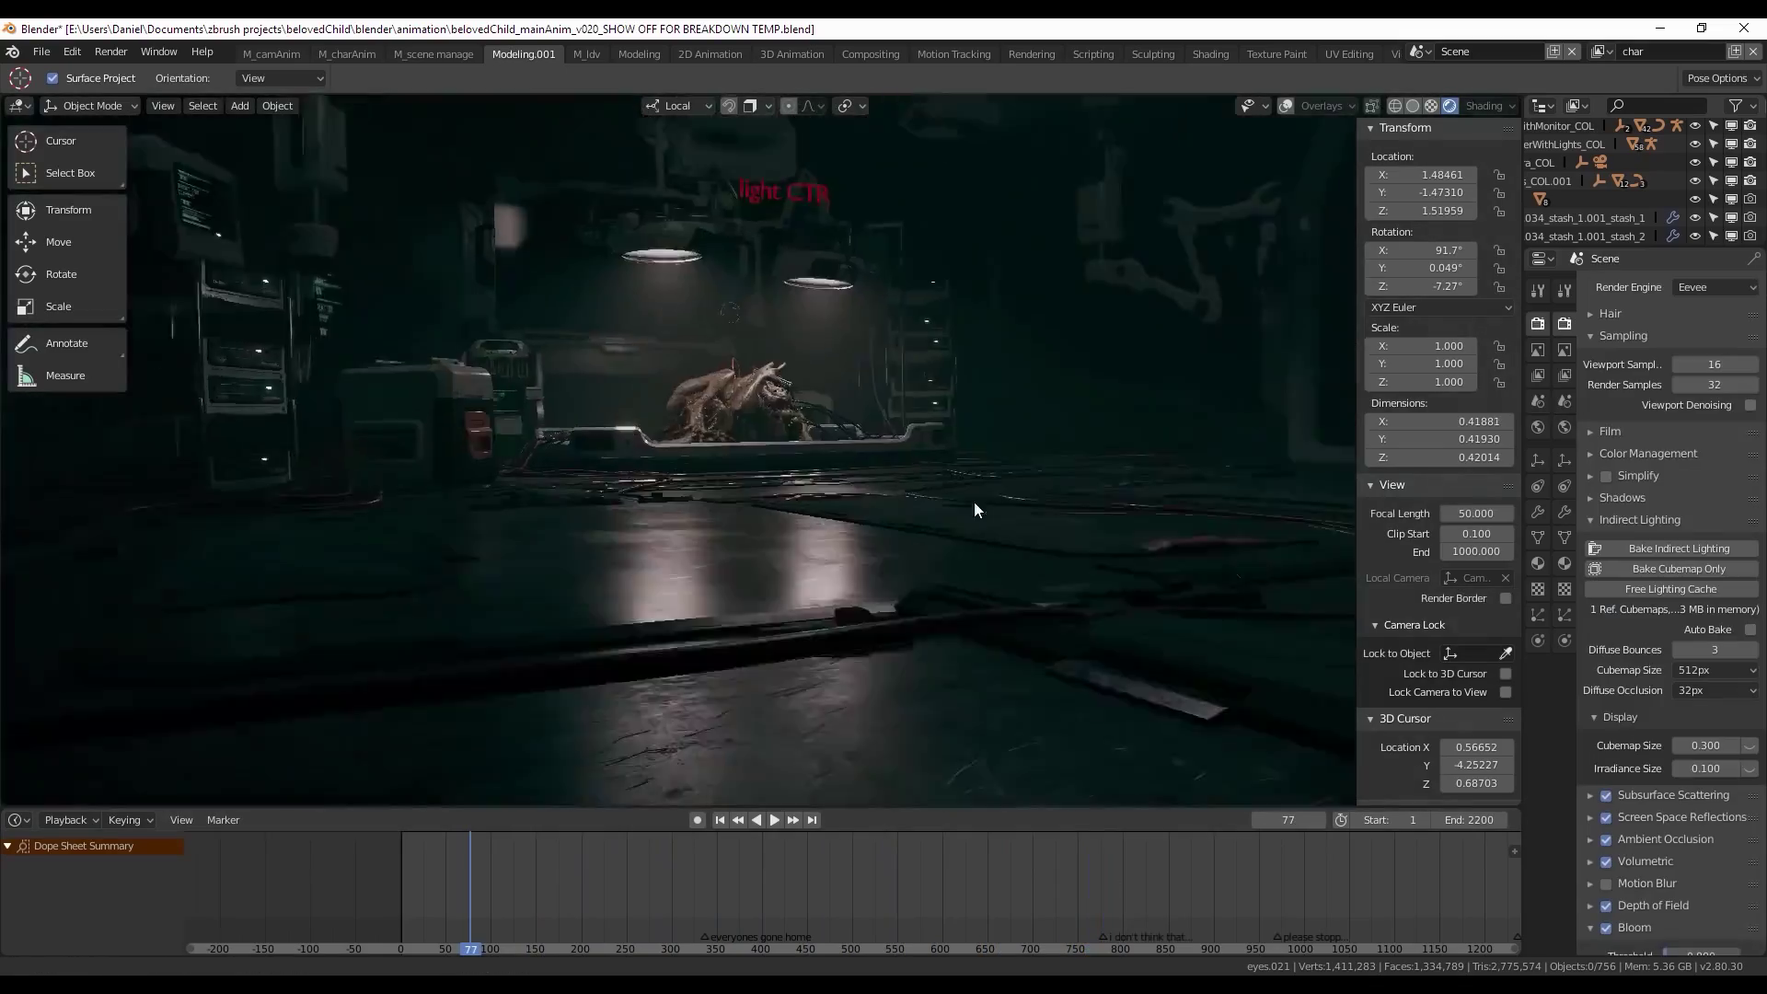
{"action": "middle_click_drag", "start_coordinate": [974, 501], "coordinate": [929, 423]}
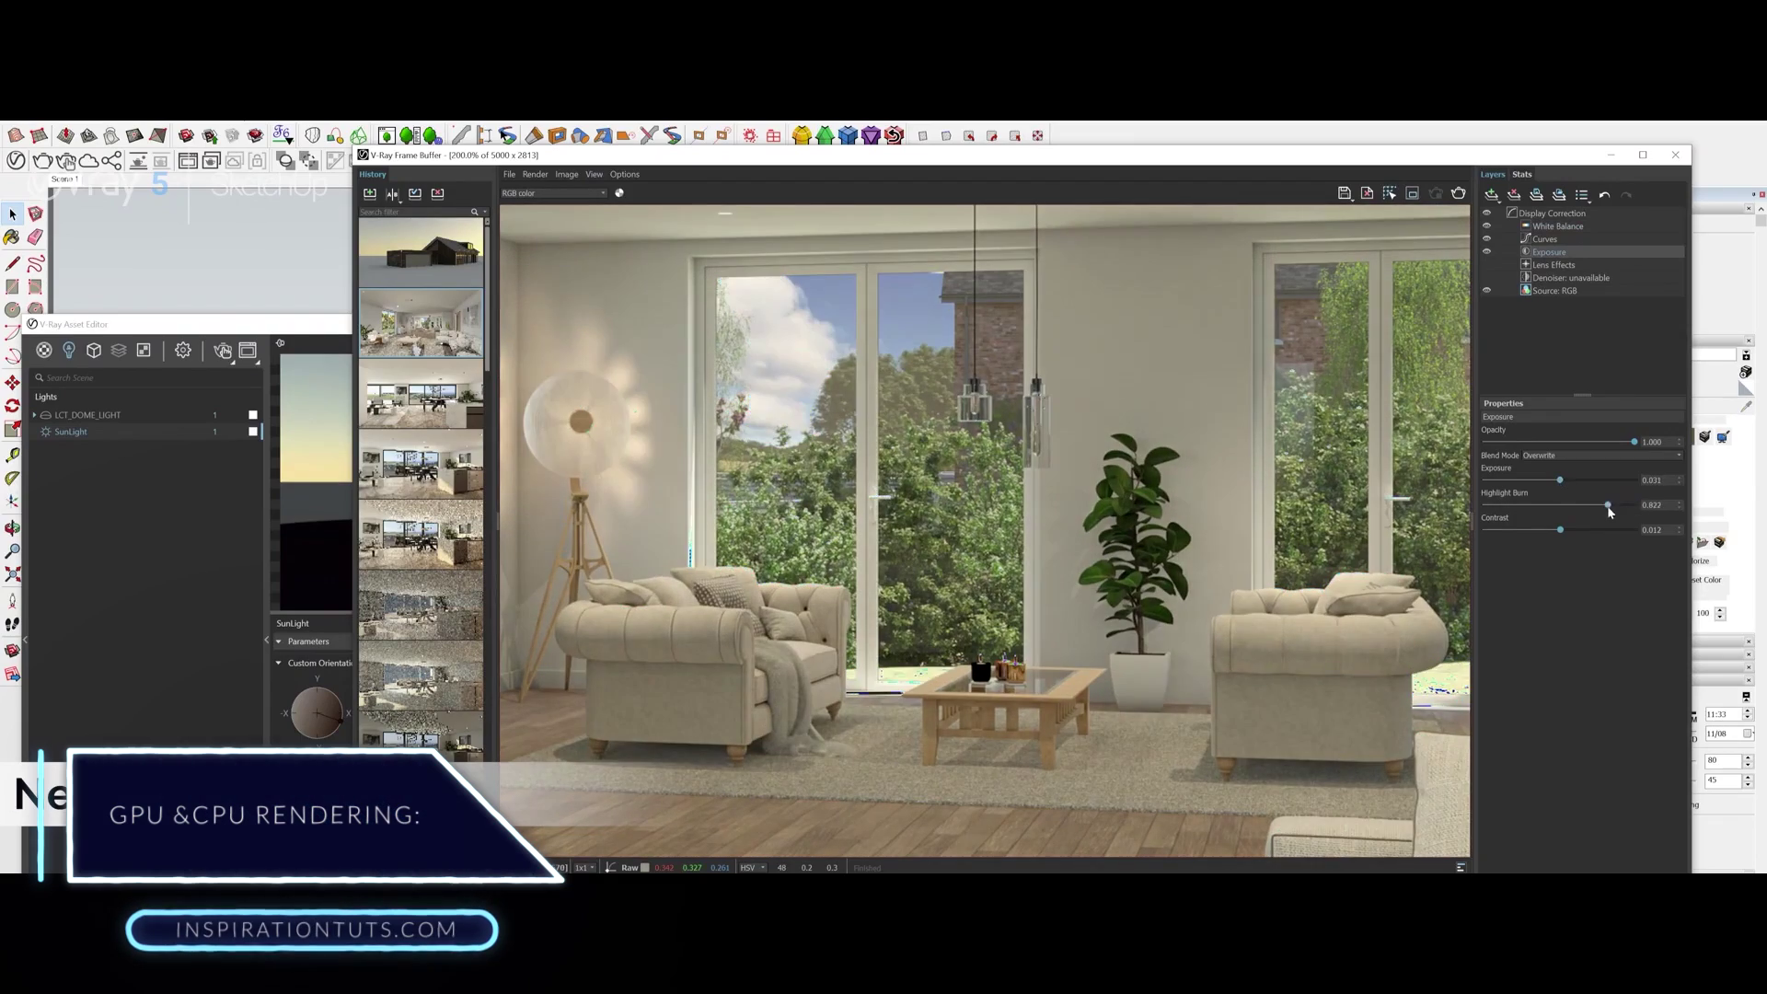
- Select the Curves layer in the Frame Buffer to show its curve editor for the living-room render
{"action": "left_click", "coordinate": [1545, 238]}
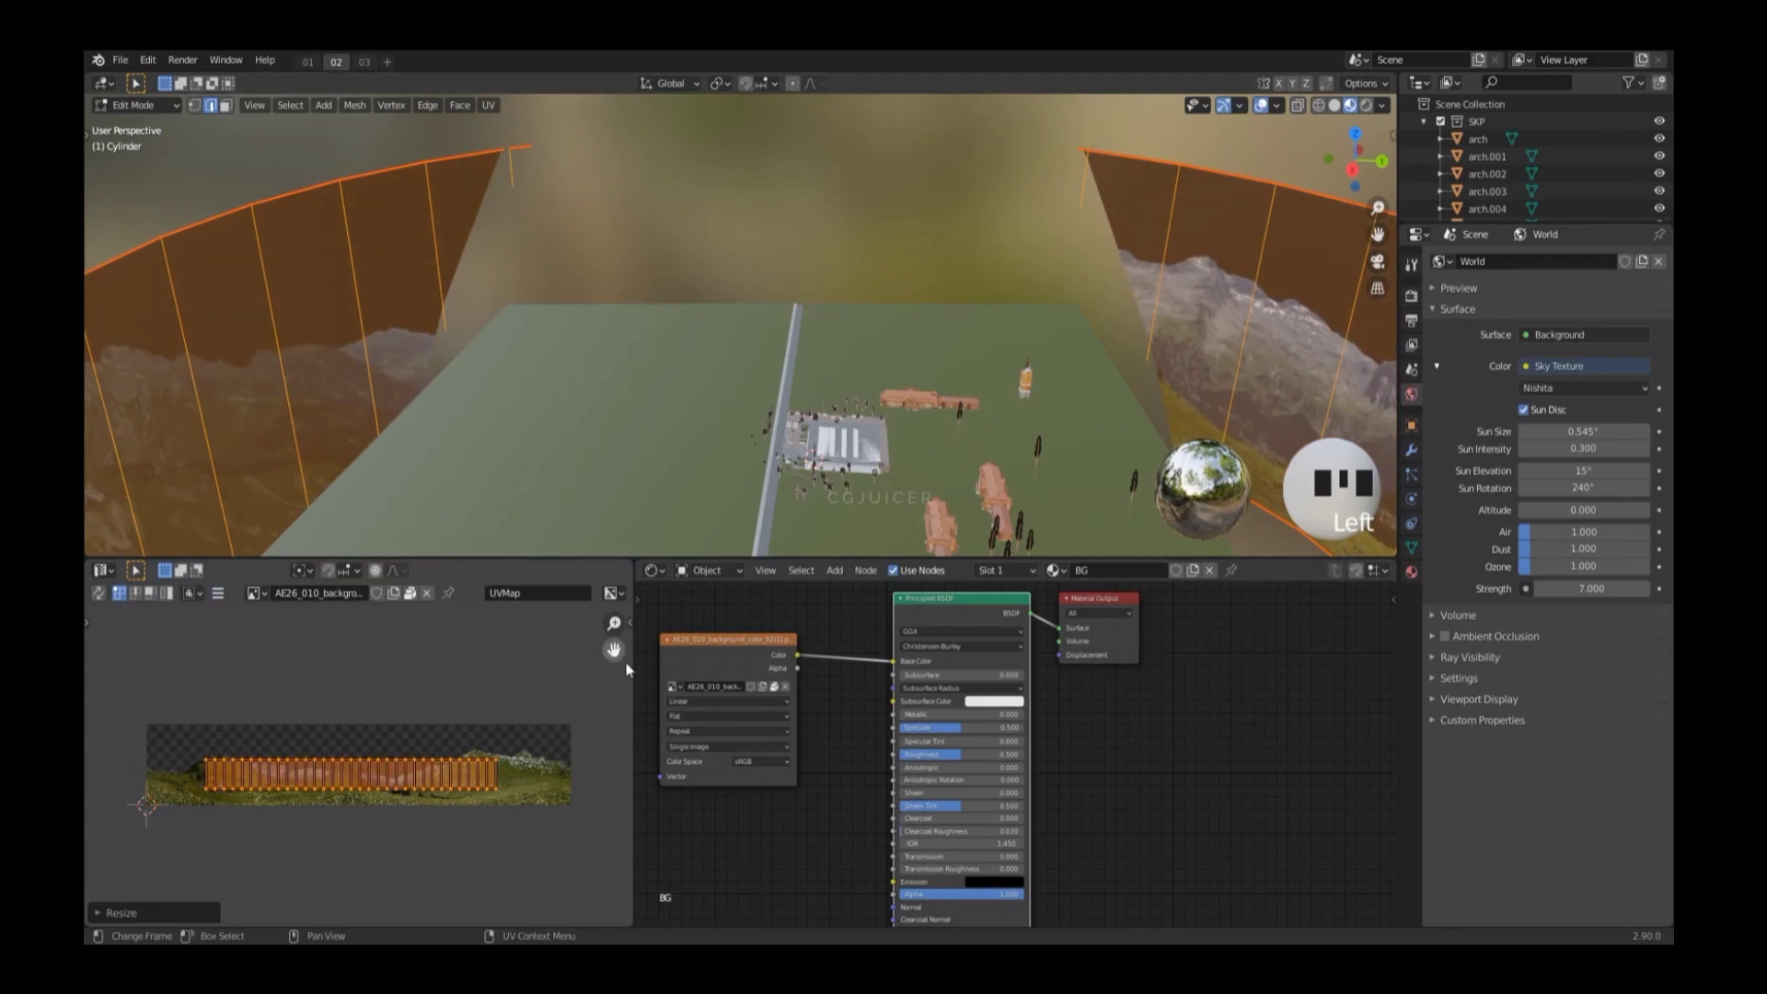
- Scale the cylinder's UV island wider across the mountain image and enable Constrain to Image Bounds
{"action": "left_click_drag", "start_coordinate": [631, 669], "coordinate": [531, 669]}
{"action": "key", "text": "s"}
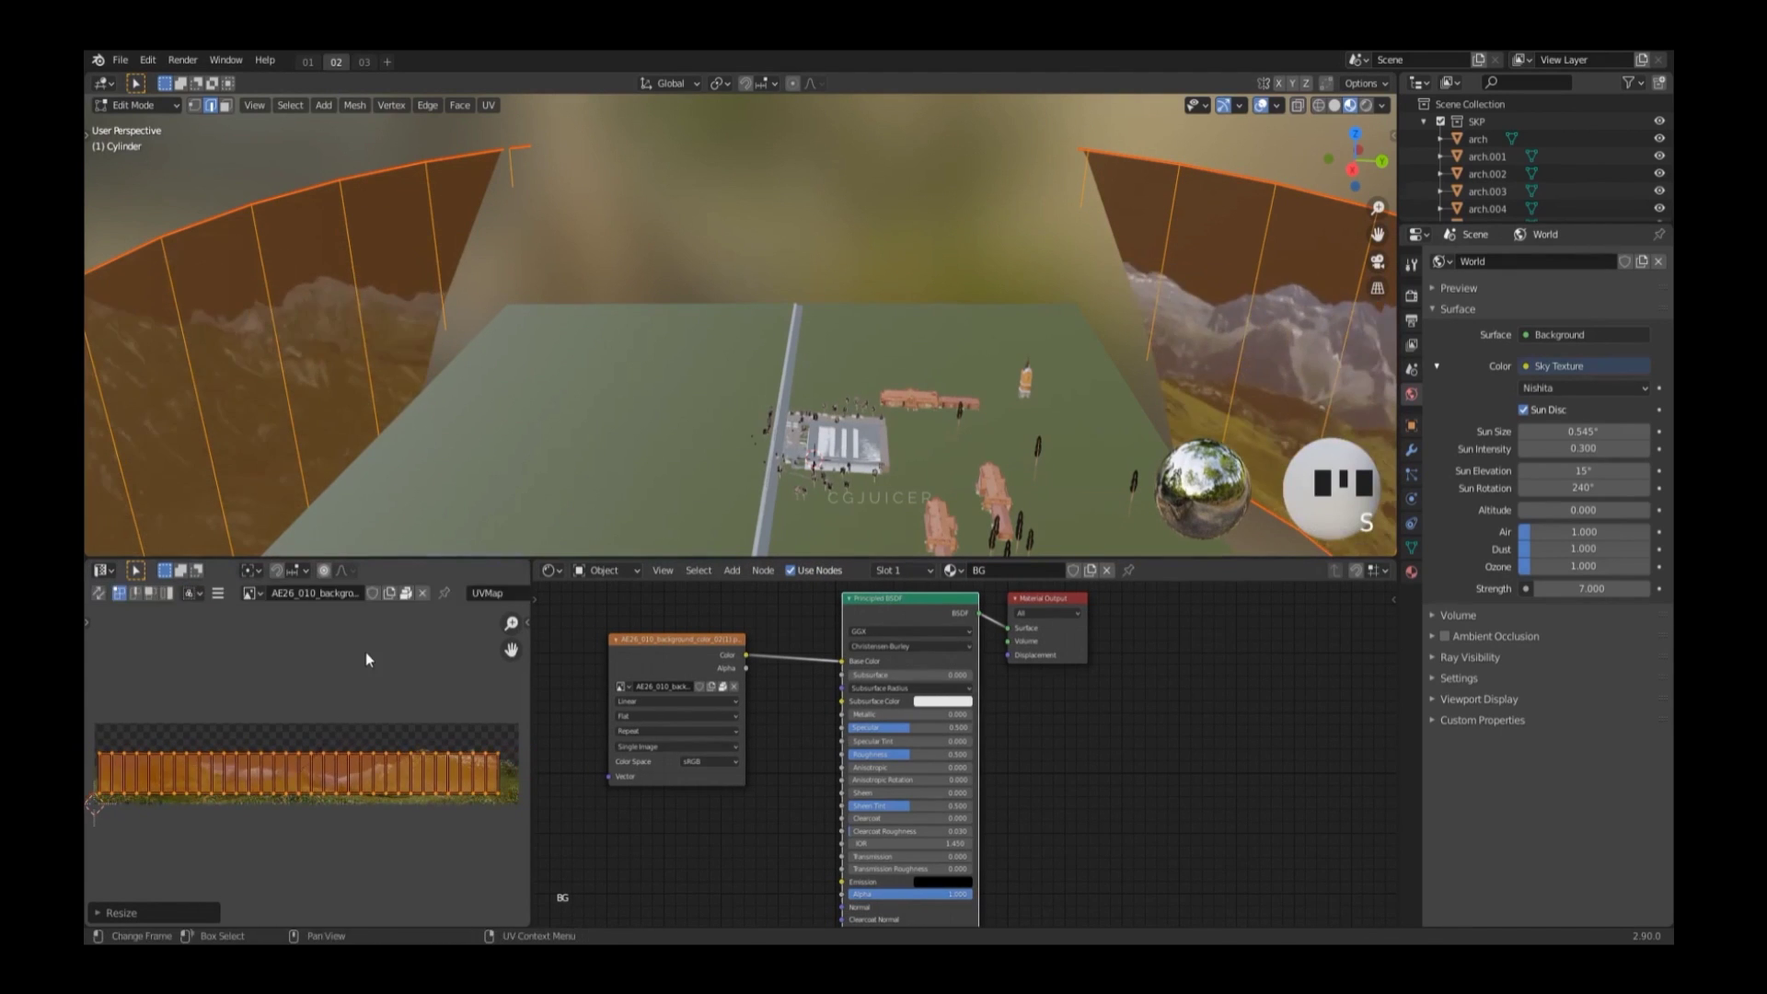
{"action": "key", "text": "Tab"}
{"action": "key", "text": "Tab"}
{"action": "key", "text": "a"}
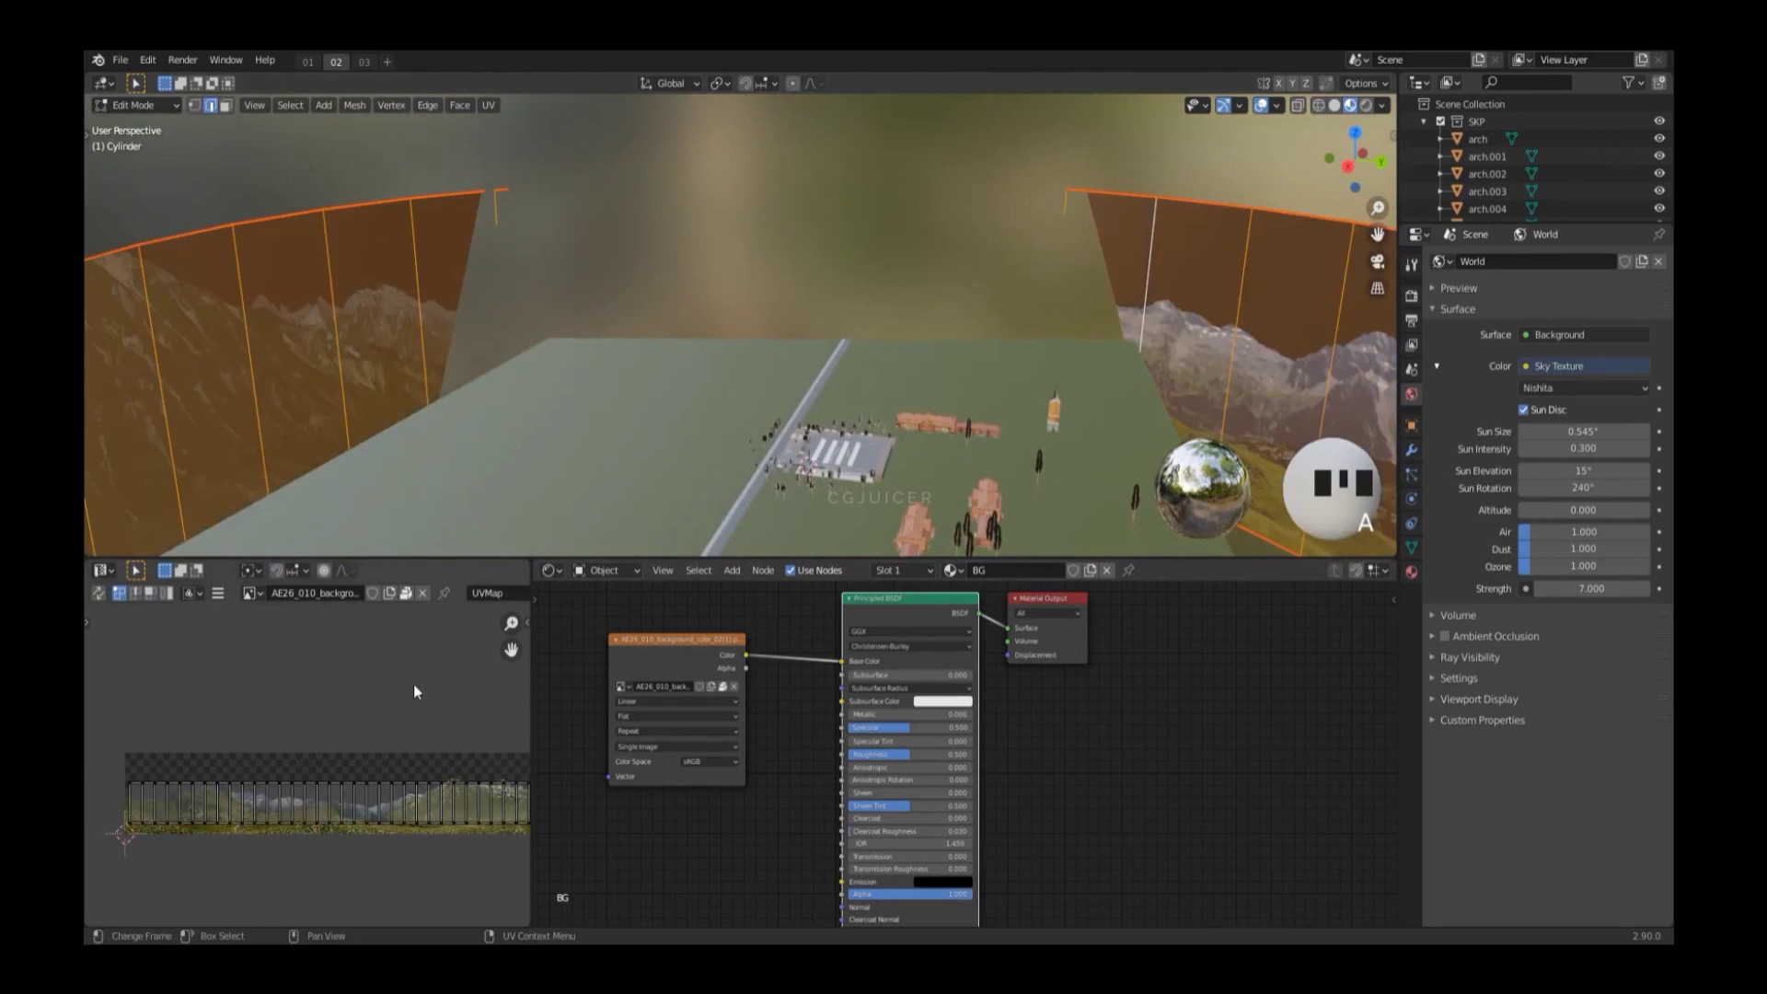
{"action": "left_click", "coordinate": [104, 571]}
{"action": "left_click", "coordinate": [221, 596]}
{"action": "mouse_move", "coordinate": [333, 666]}
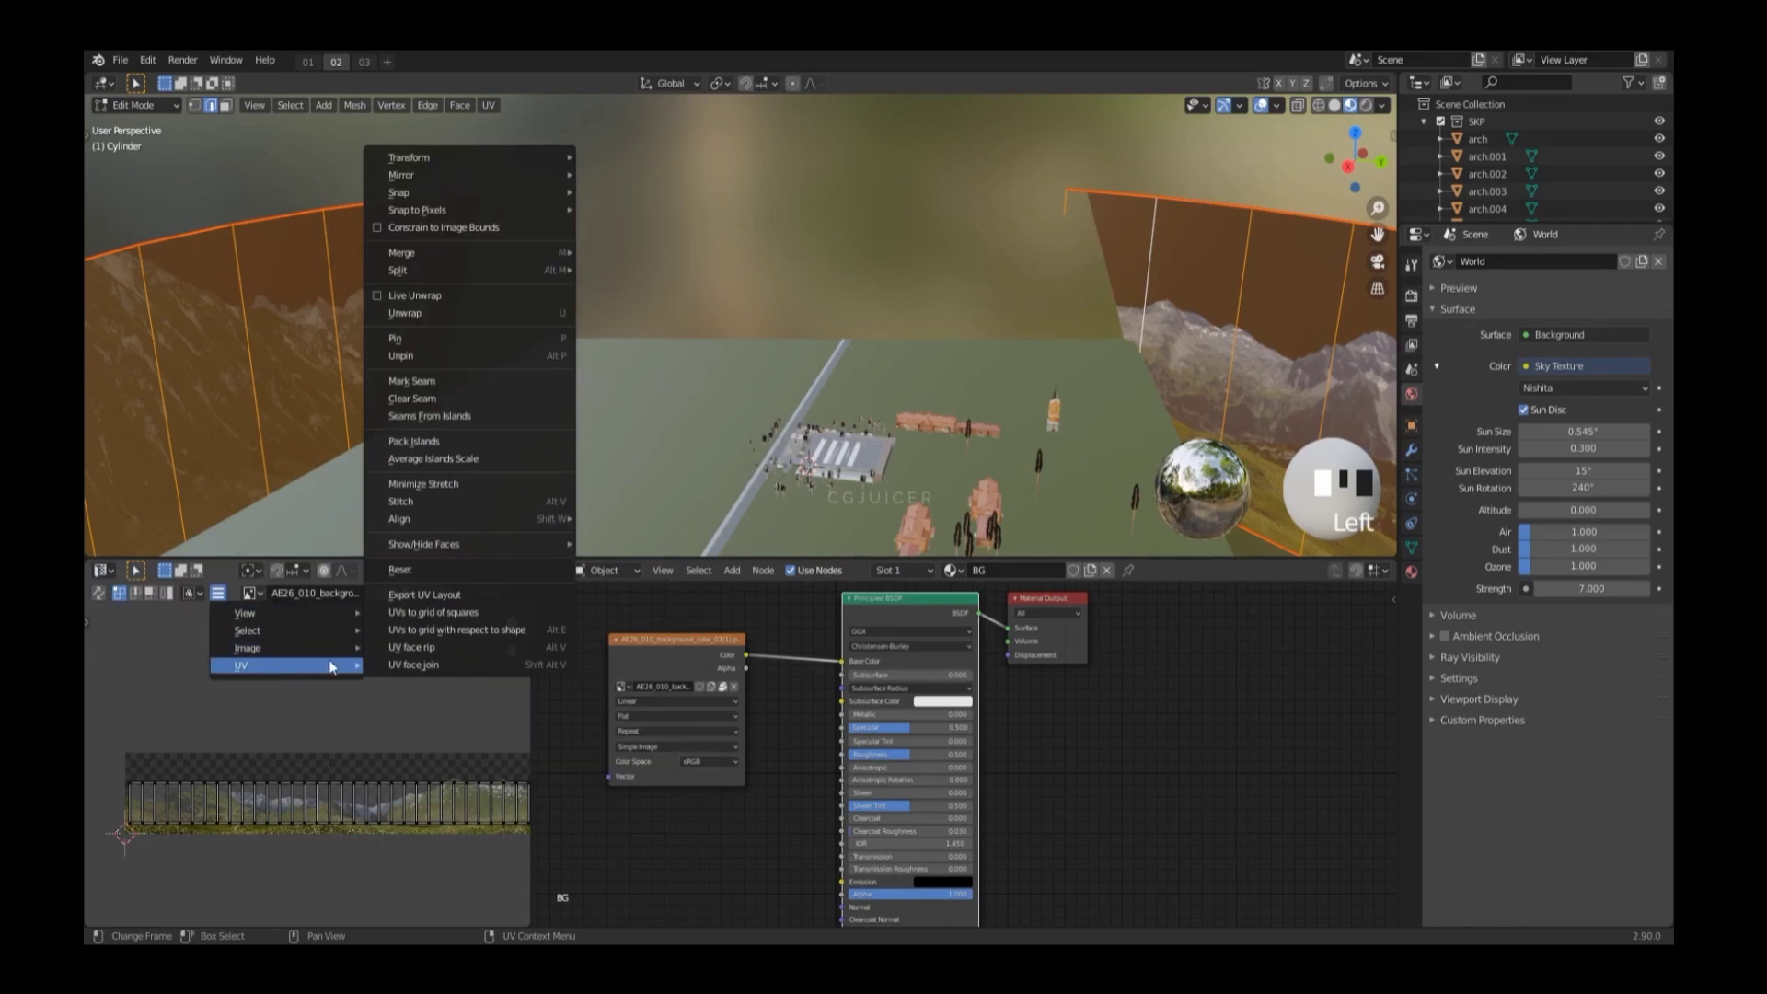
{"action": "left_click", "coordinate": [437, 230]}
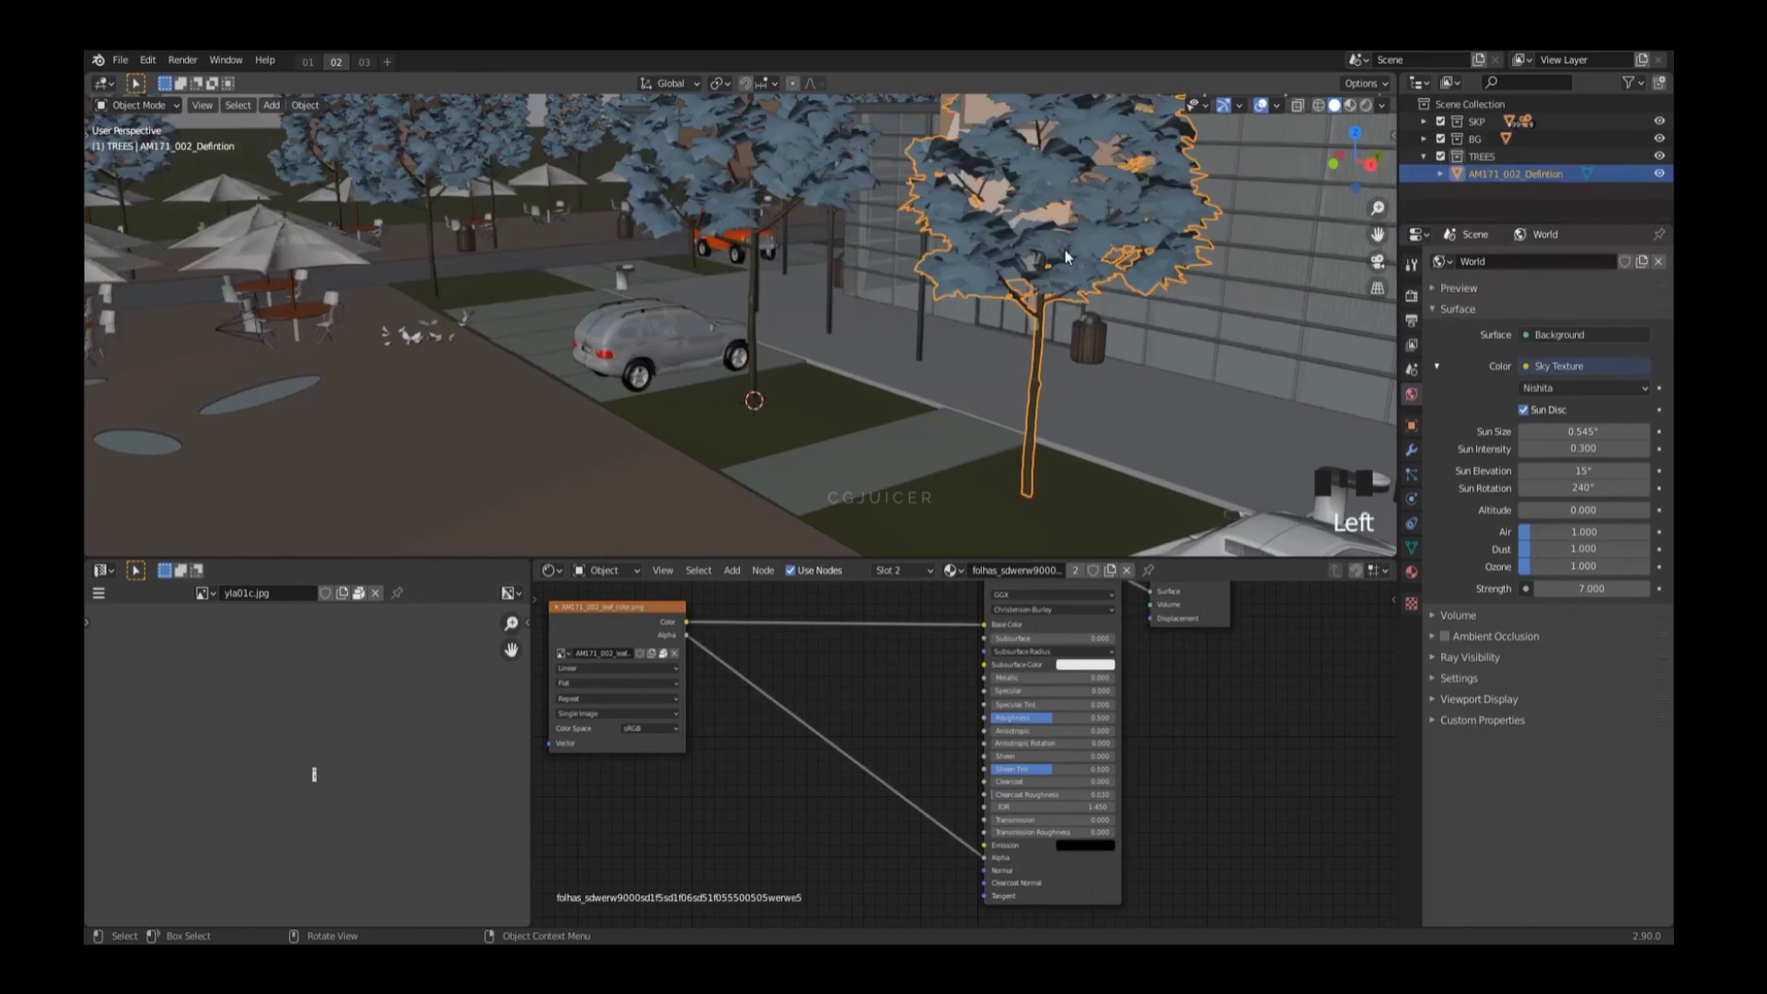
- Delete the tree and all objects sharing its trunk material
{"action": "key", "text": "Delete"}
{"action": "left_click", "coordinate": [1032, 275]}
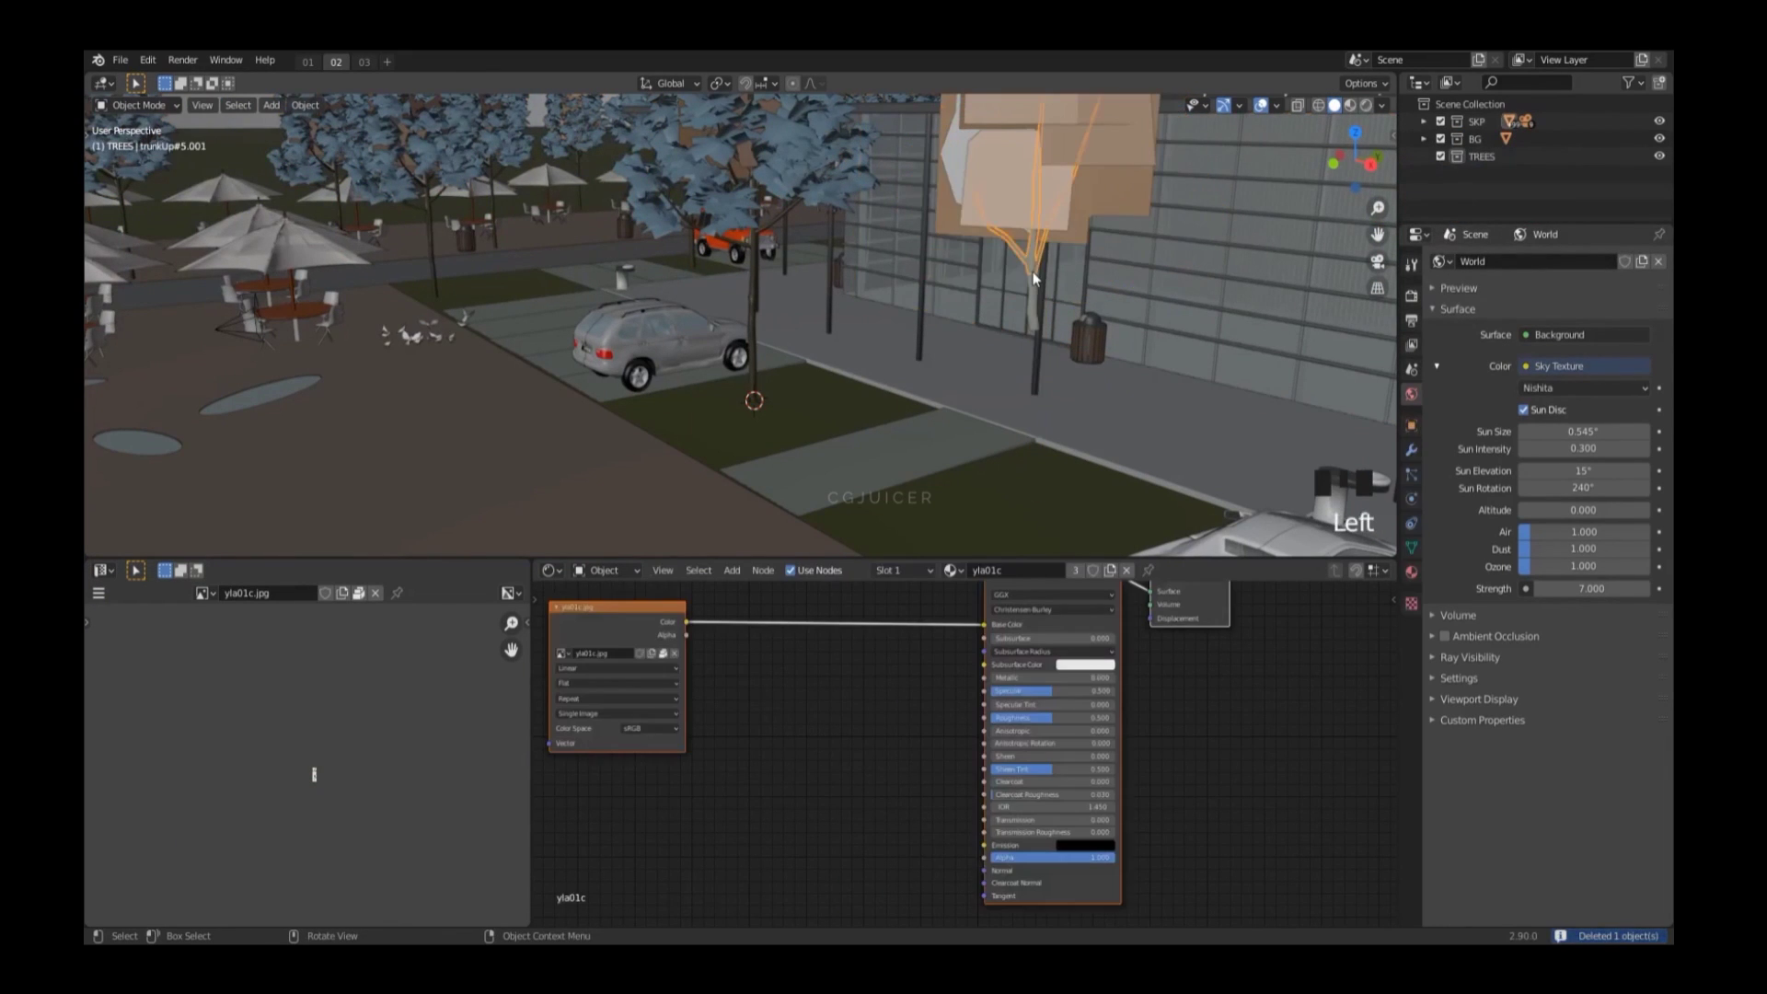
{"action": "left_click", "coordinate": [1029, 290]}
{"action": "middle_click_drag", "start_coordinate": [1029, 294], "coordinate": [1001, 368], "text": "shift"}
{"action": "key", "text": "Delete"}
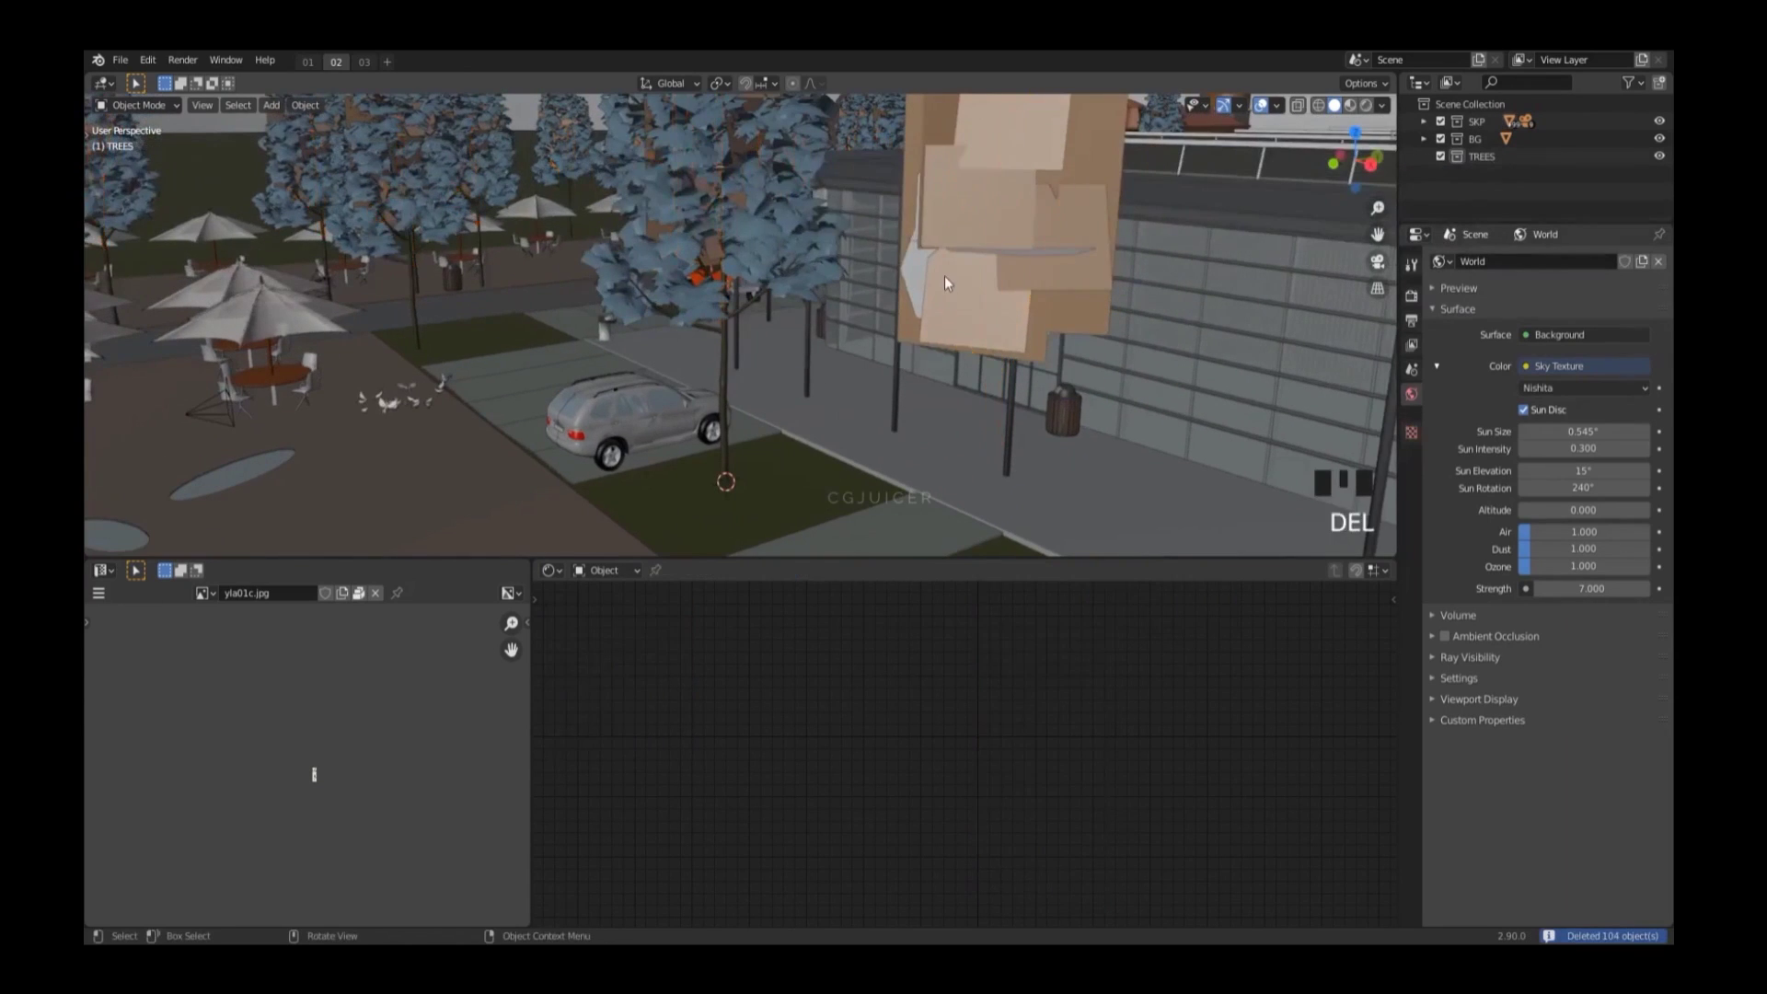
- Select material-linked leaf and billboard objects and delete the 52 matching billboards
{"action": "left_click", "coordinate": [944, 275]}
{"action": "key", "text": "shift+l"}
{"action": "left_click", "coordinate": [944, 274]}
{"action": "left_click", "coordinate": [944, 274]}
{"action": "key", "text": "shift+l"}
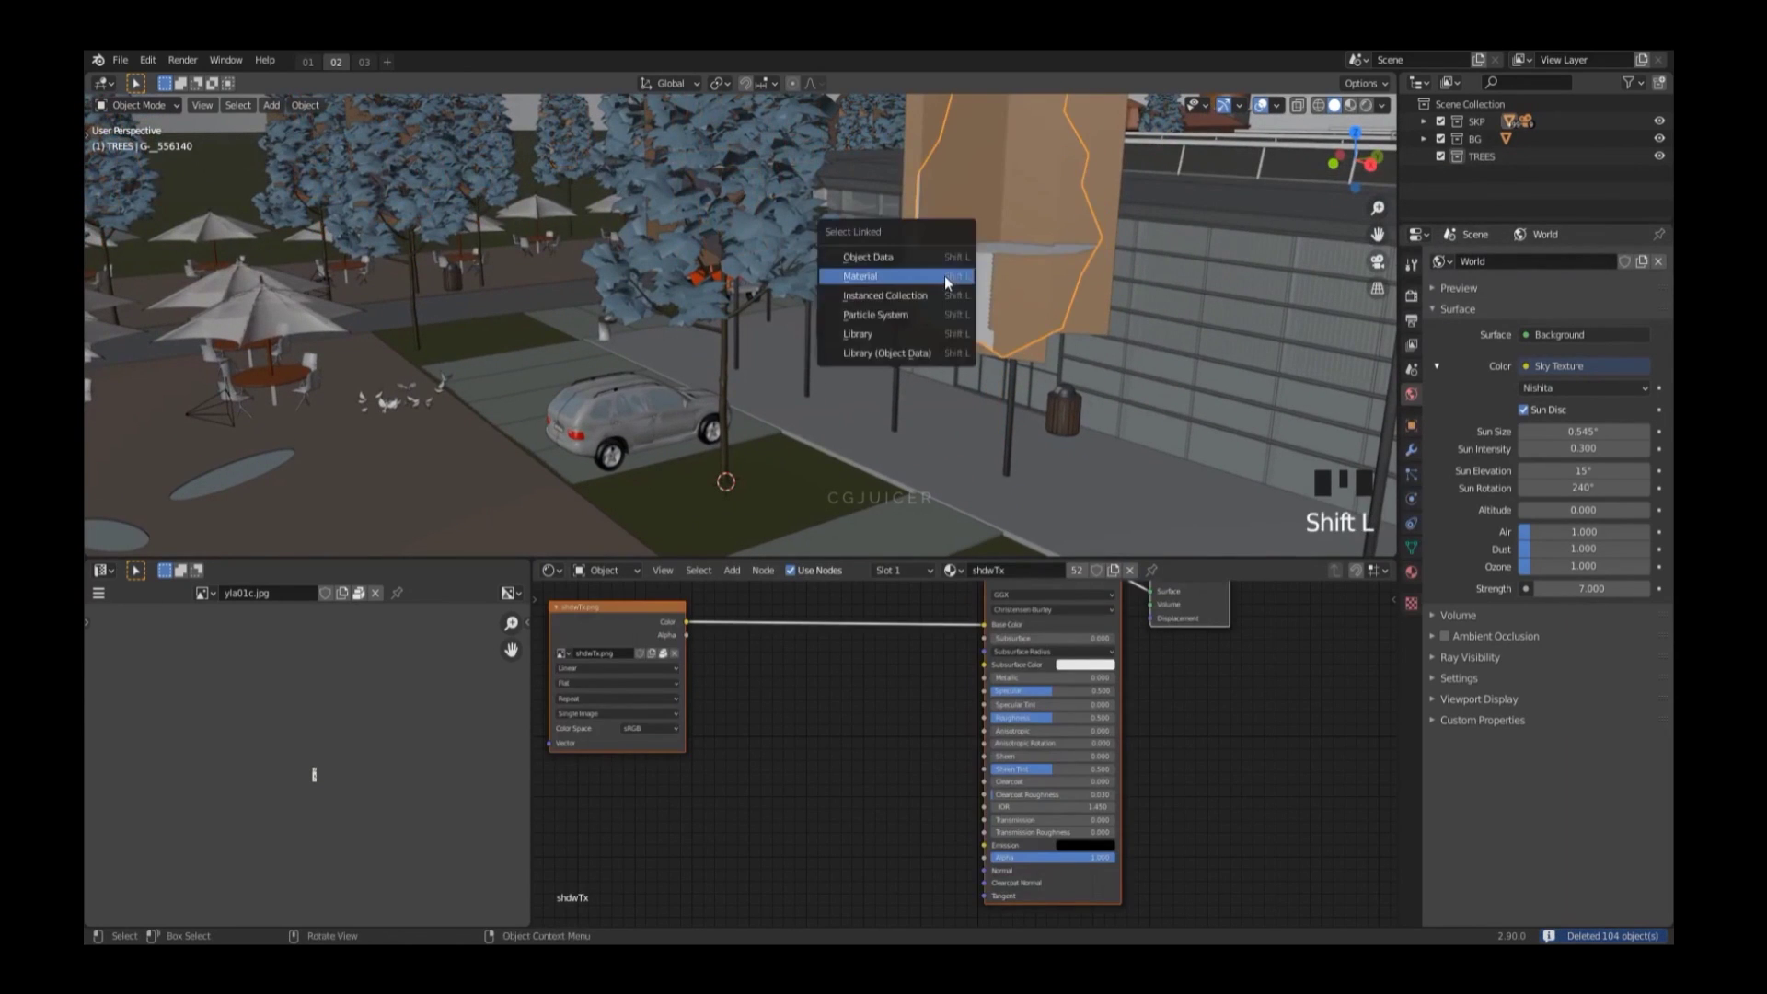
{"action": "left_click", "coordinate": [944, 274]}
{"action": "key", "text": "Delete"}
{"action": "left_click", "coordinate": [961, 203]}
{"action": "key", "text": "shift+l"}
{"action": "left_click", "coordinate": [961, 202]}
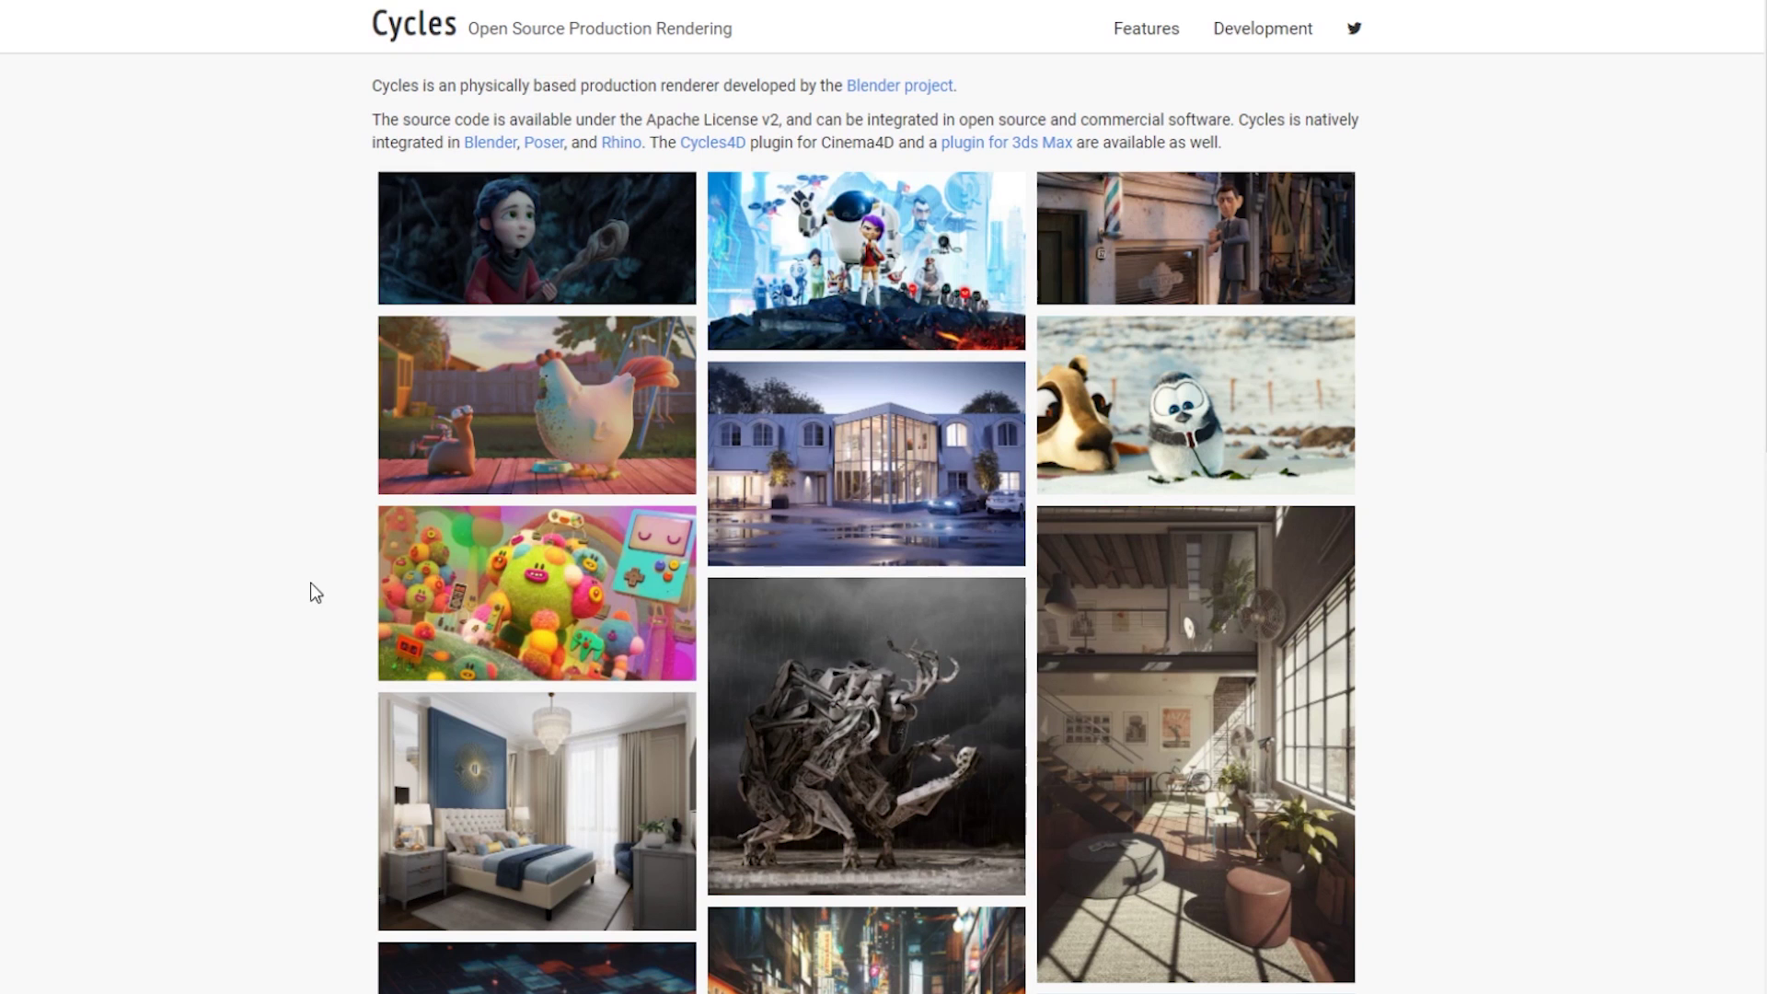
- Scroll through the Cycles gallery, the $699/year V-Ray Collection pricing and FAQ, and Blender's download page
{"action": "scroll", "coordinate": [276, 752], "scroll_direction": "down", "scroll_amount": 5}
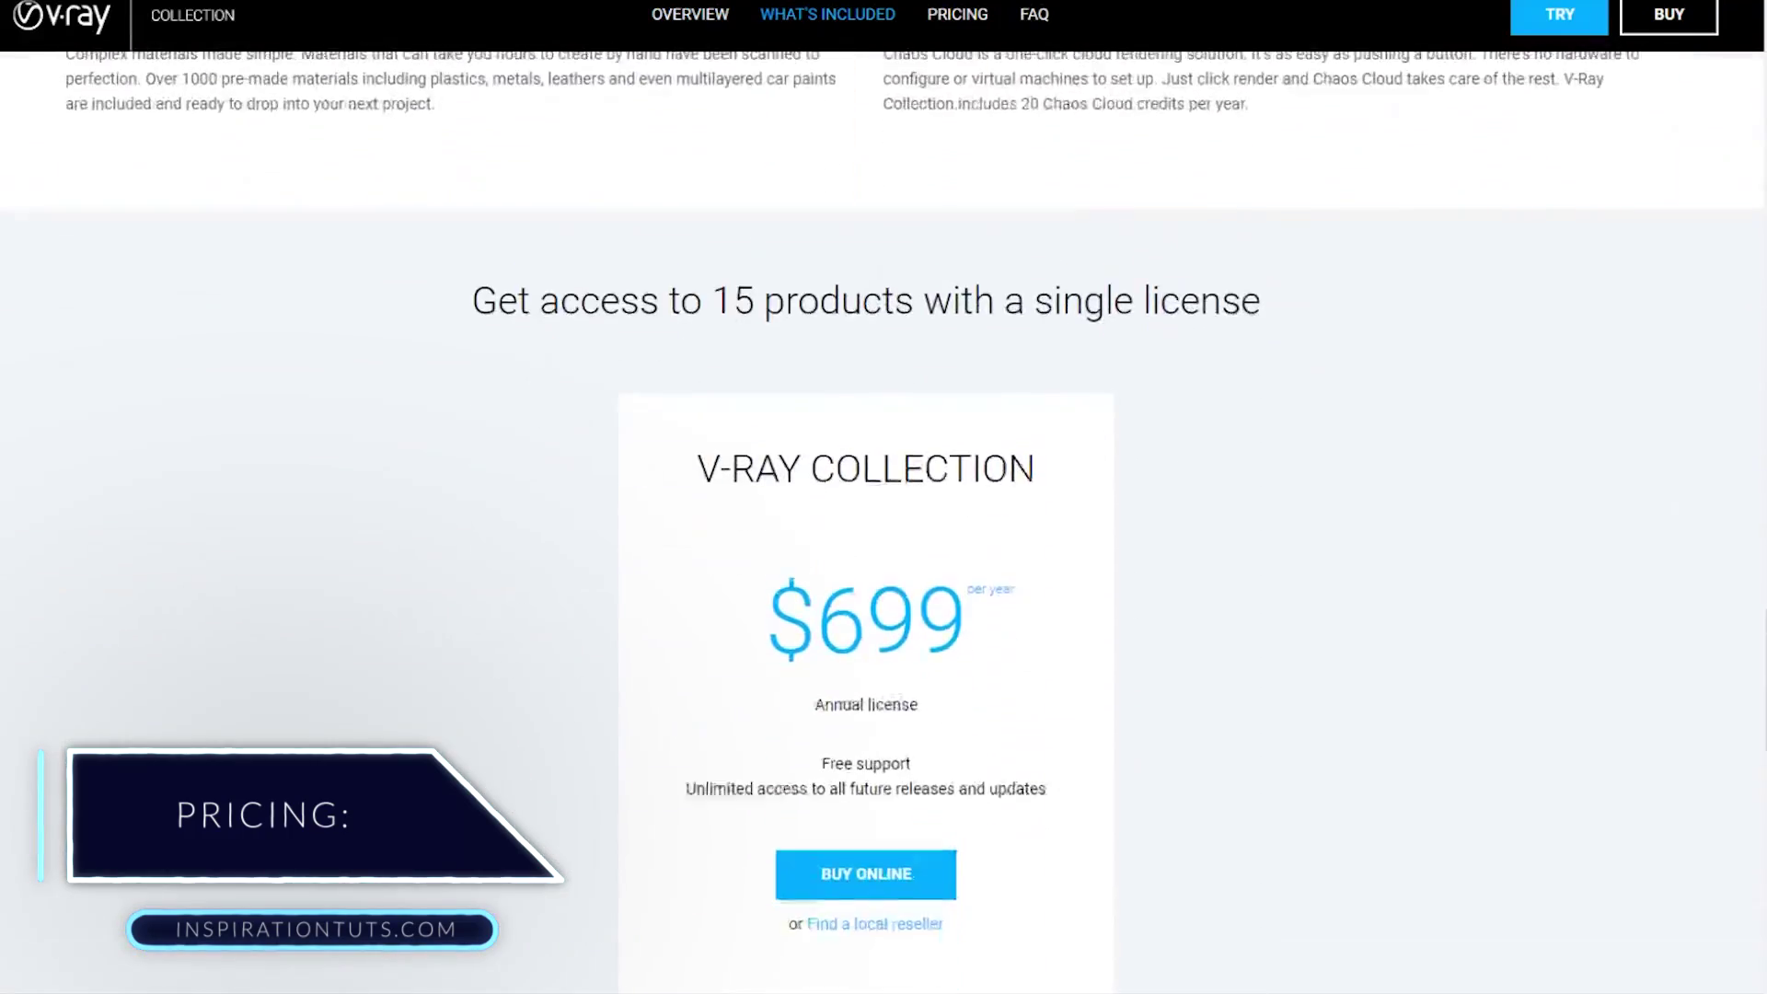
{"action": "scroll", "coordinate": [883, 497], "scroll_direction": "down", "scroll_amount": 3}
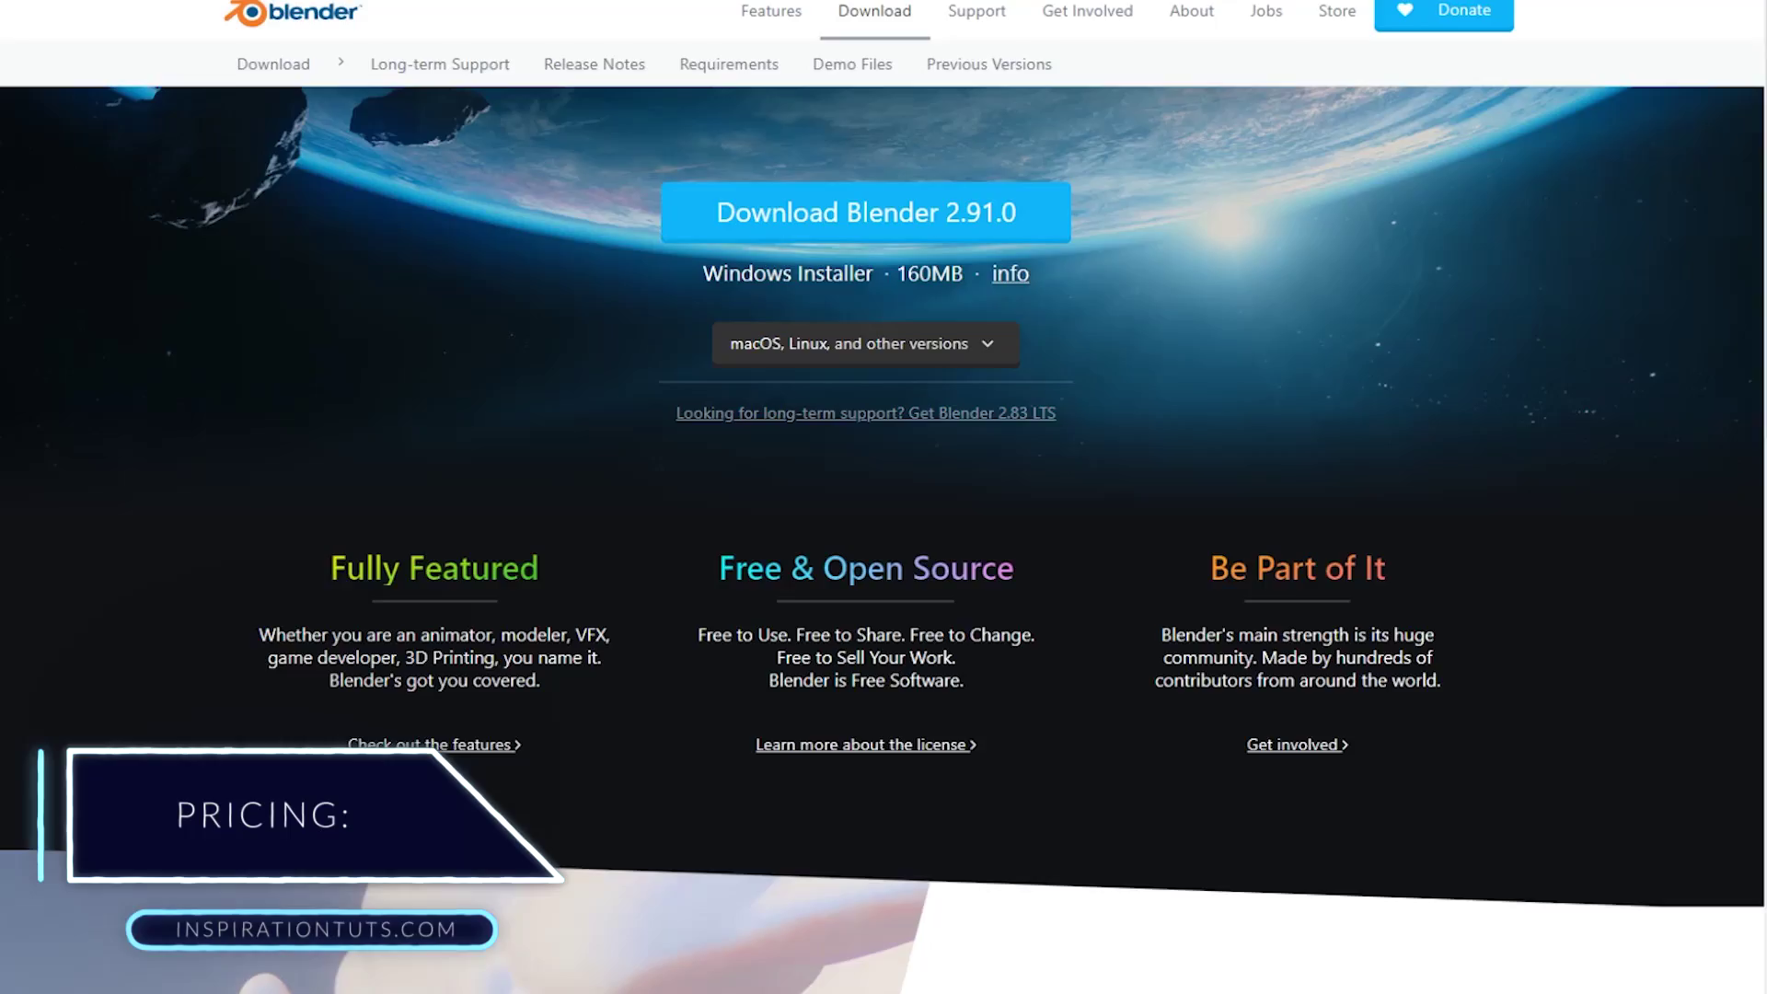
{"action": "scroll", "coordinate": [884, 497], "scroll_direction": "down", "scroll_amount": 3}
{"action": "scroll", "coordinate": [300, 852], "scroll_direction": "down", "scroll_amount": 7}
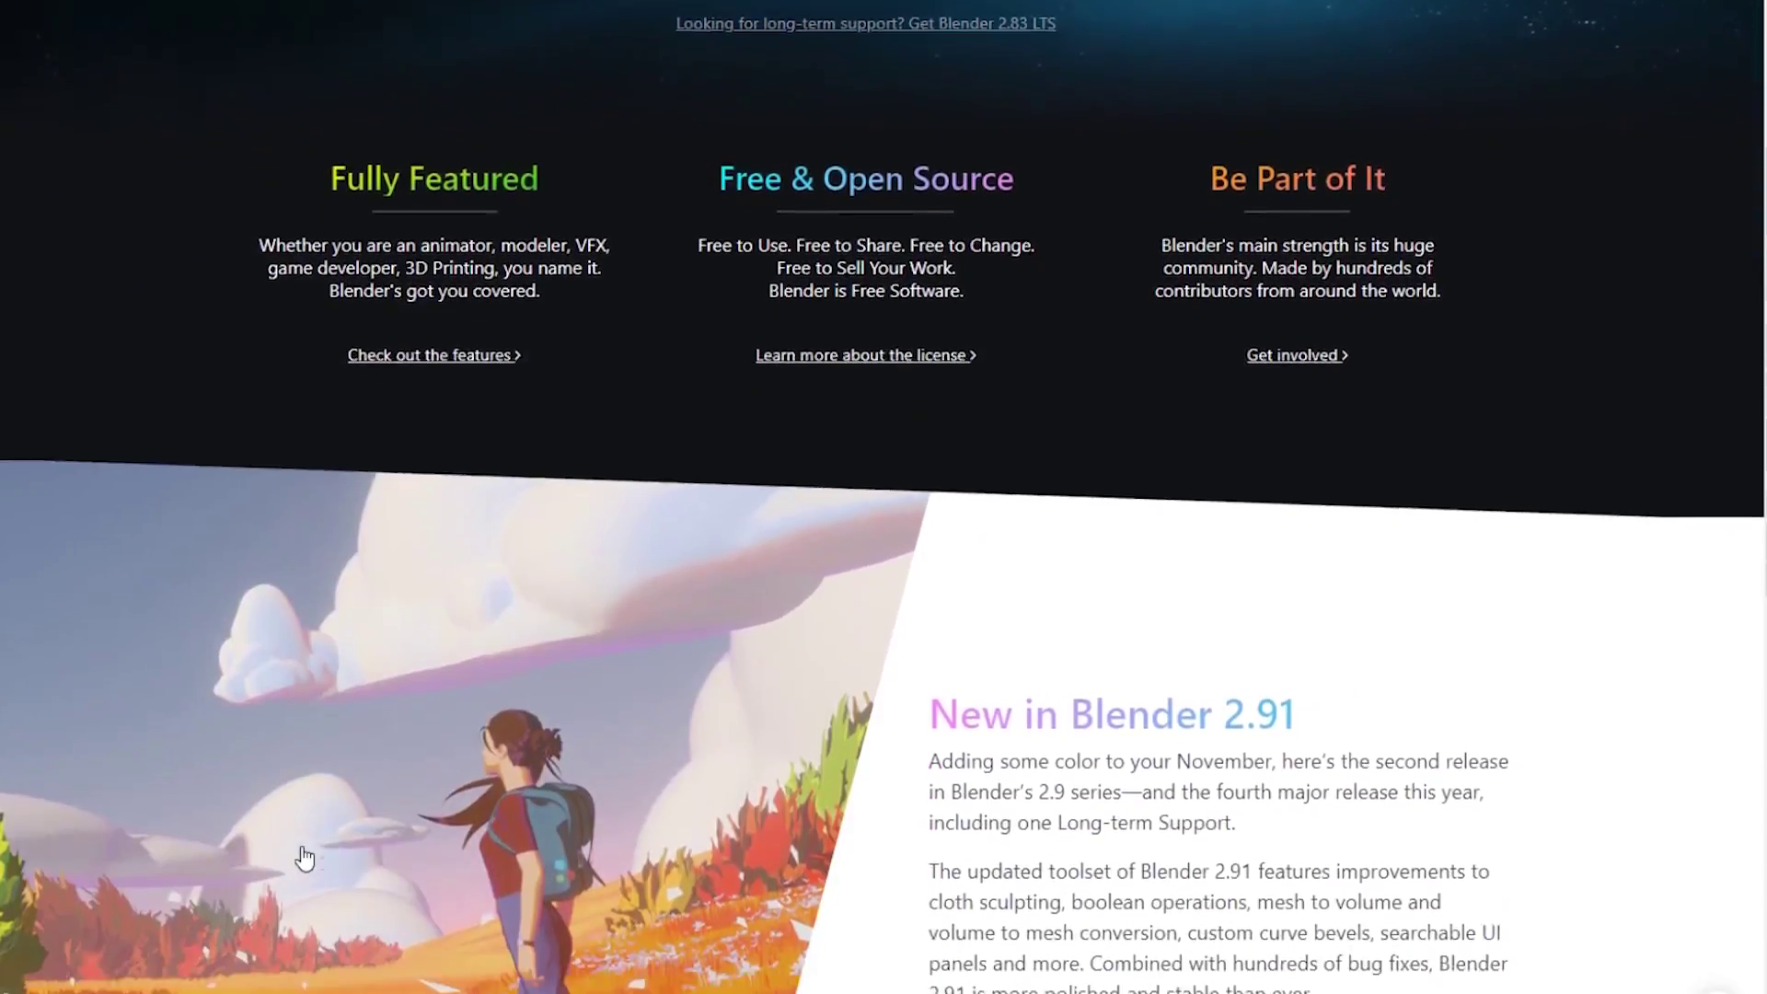
{"action": "scroll", "coordinate": [304, 857], "scroll_direction": "down", "scroll_amount": 6}
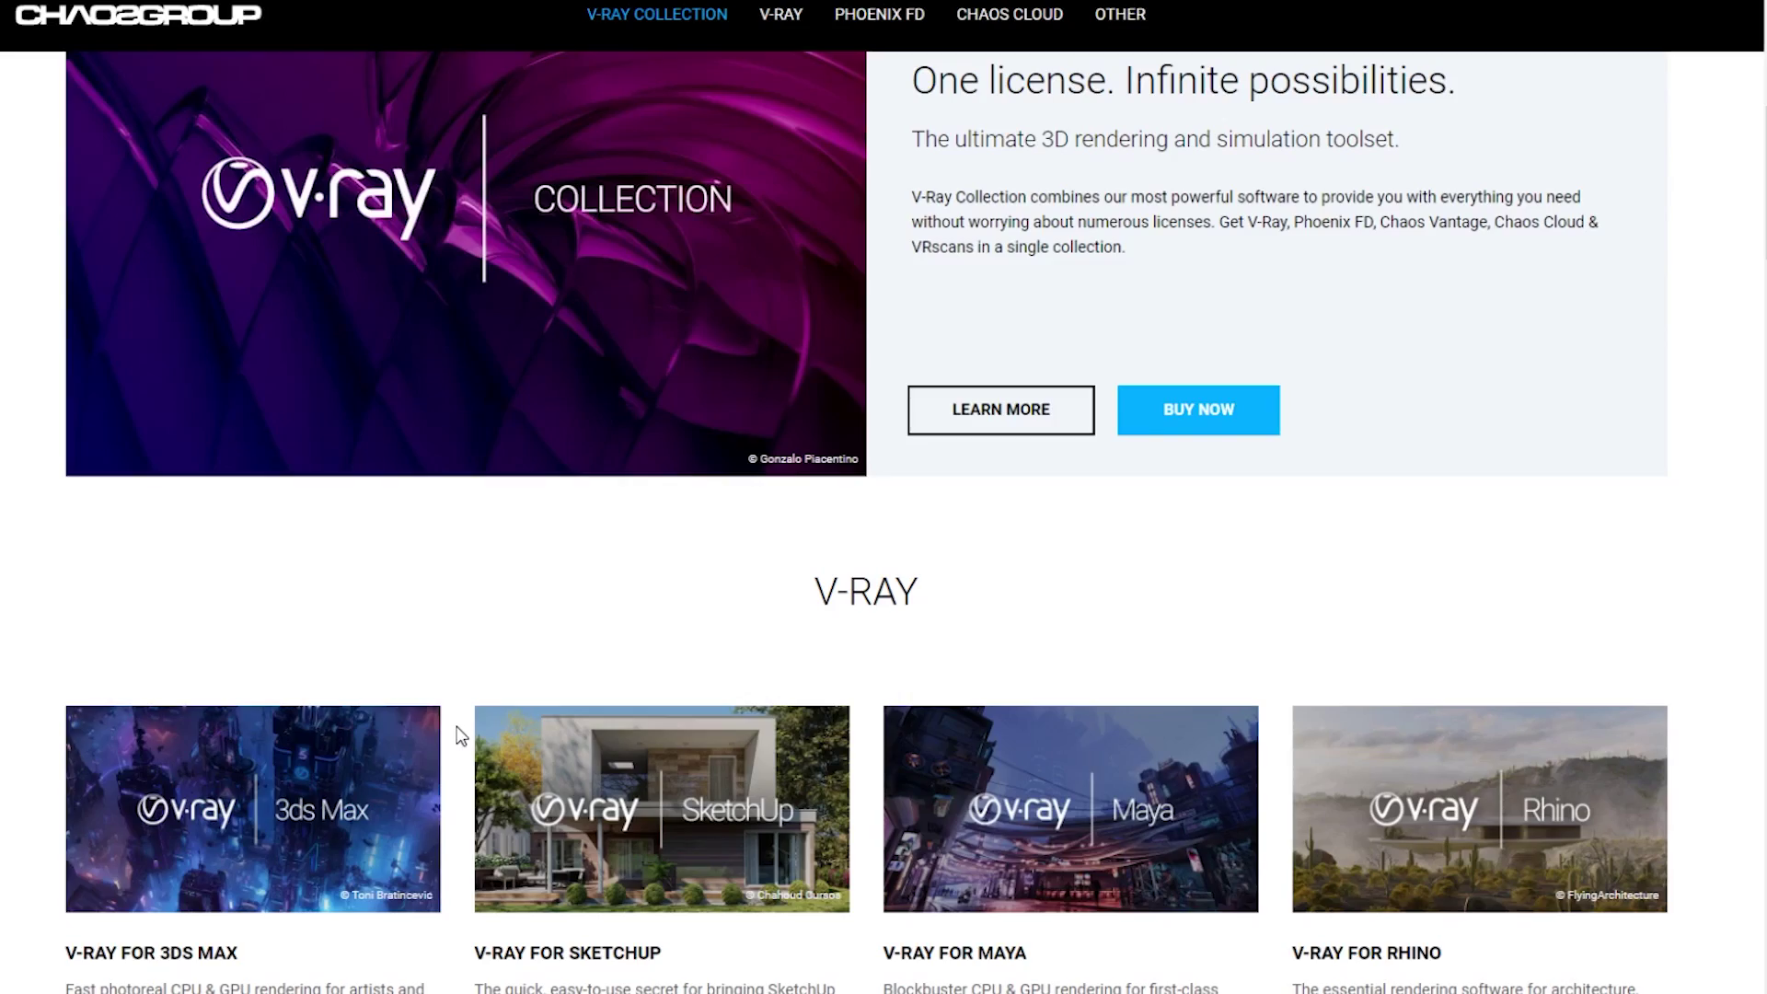
- Scroll the Chaos Group V-Ray page past the product cards to V-Ray for Blender and App SDK
{"action": "scroll", "coordinate": [458, 733], "scroll_direction": "down", "scroll_amount": 4}
{"action": "scroll", "coordinate": [457, 733], "scroll_direction": "down", "scroll_amount": 7}
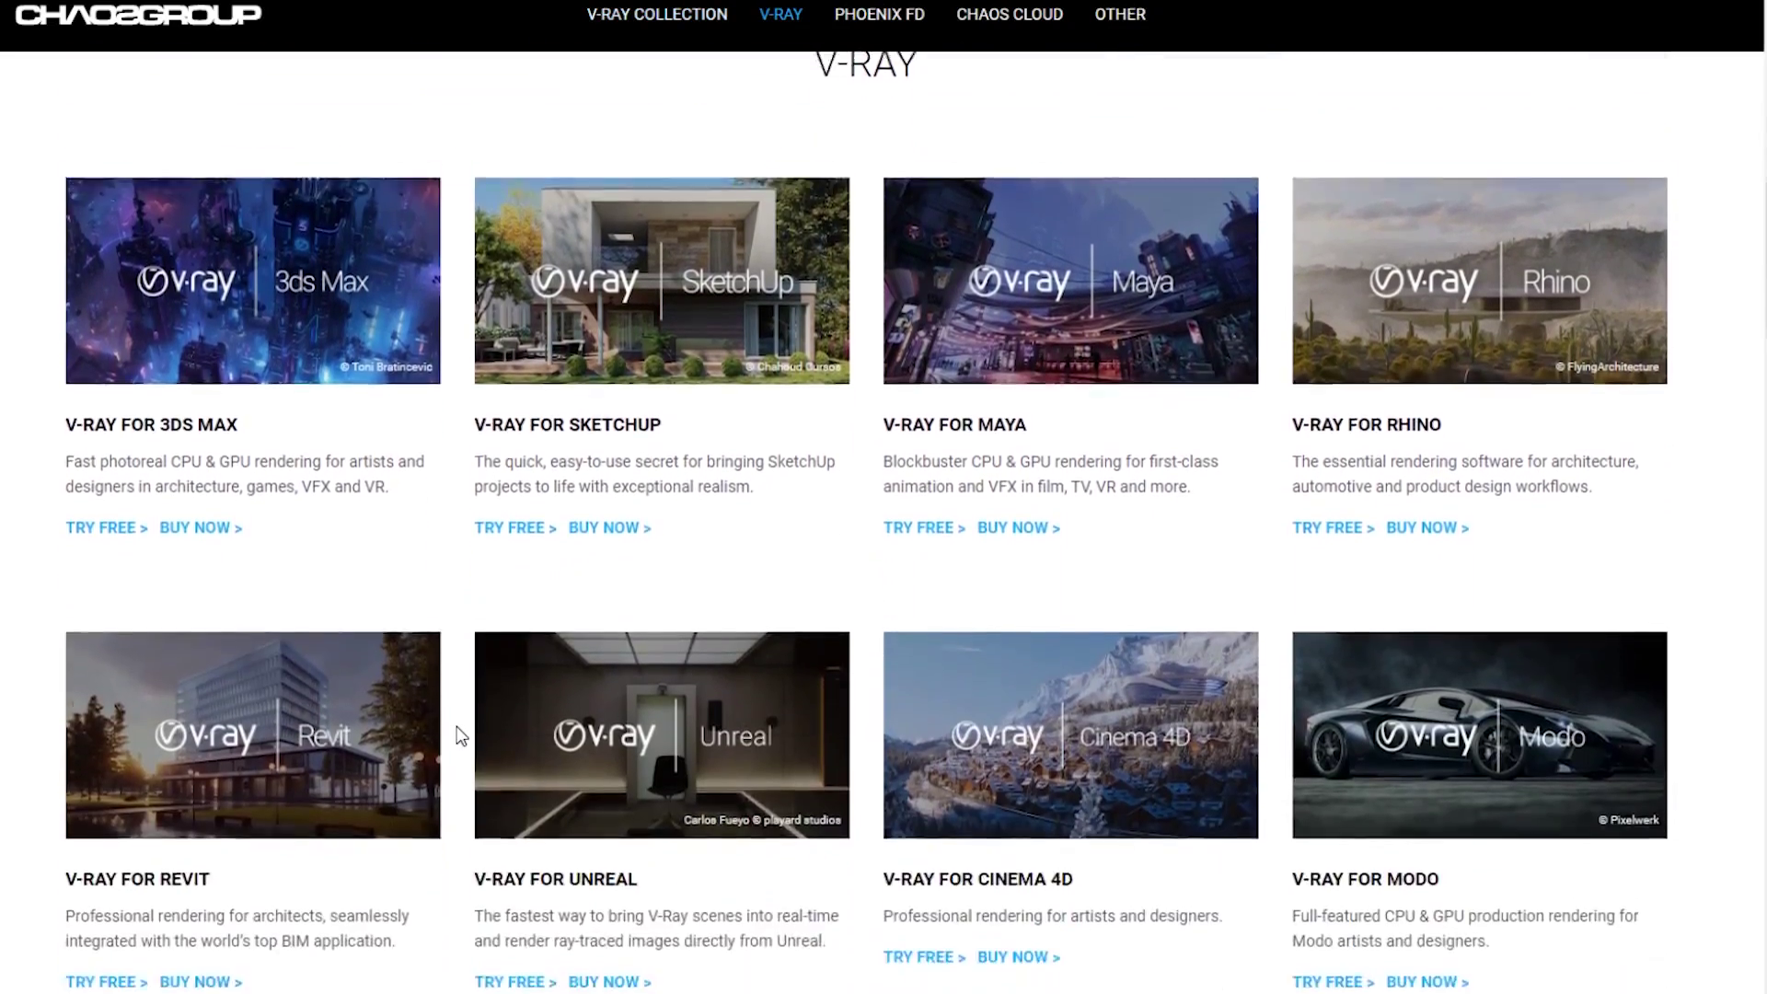
{"action": "scroll", "coordinate": [457, 734], "scroll_direction": "down", "scroll_amount": 7}
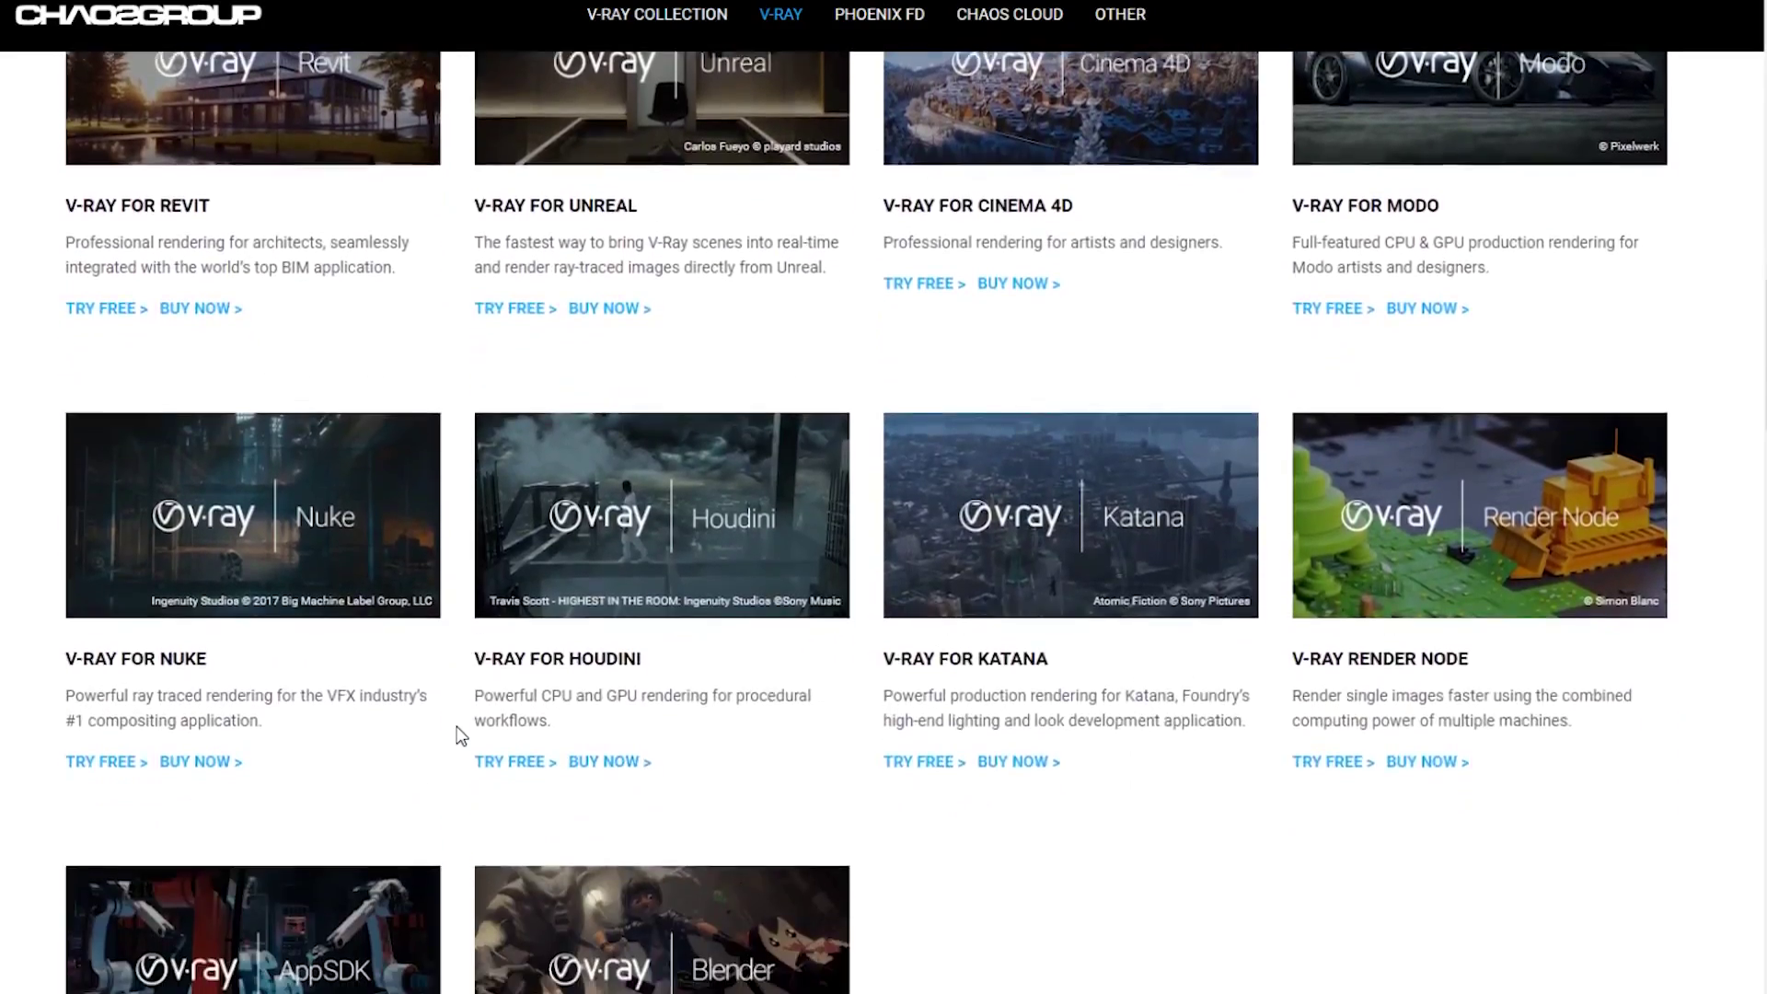
{"action": "scroll", "coordinate": [457, 733], "scroll_direction": "down", "scroll_amount": 2}
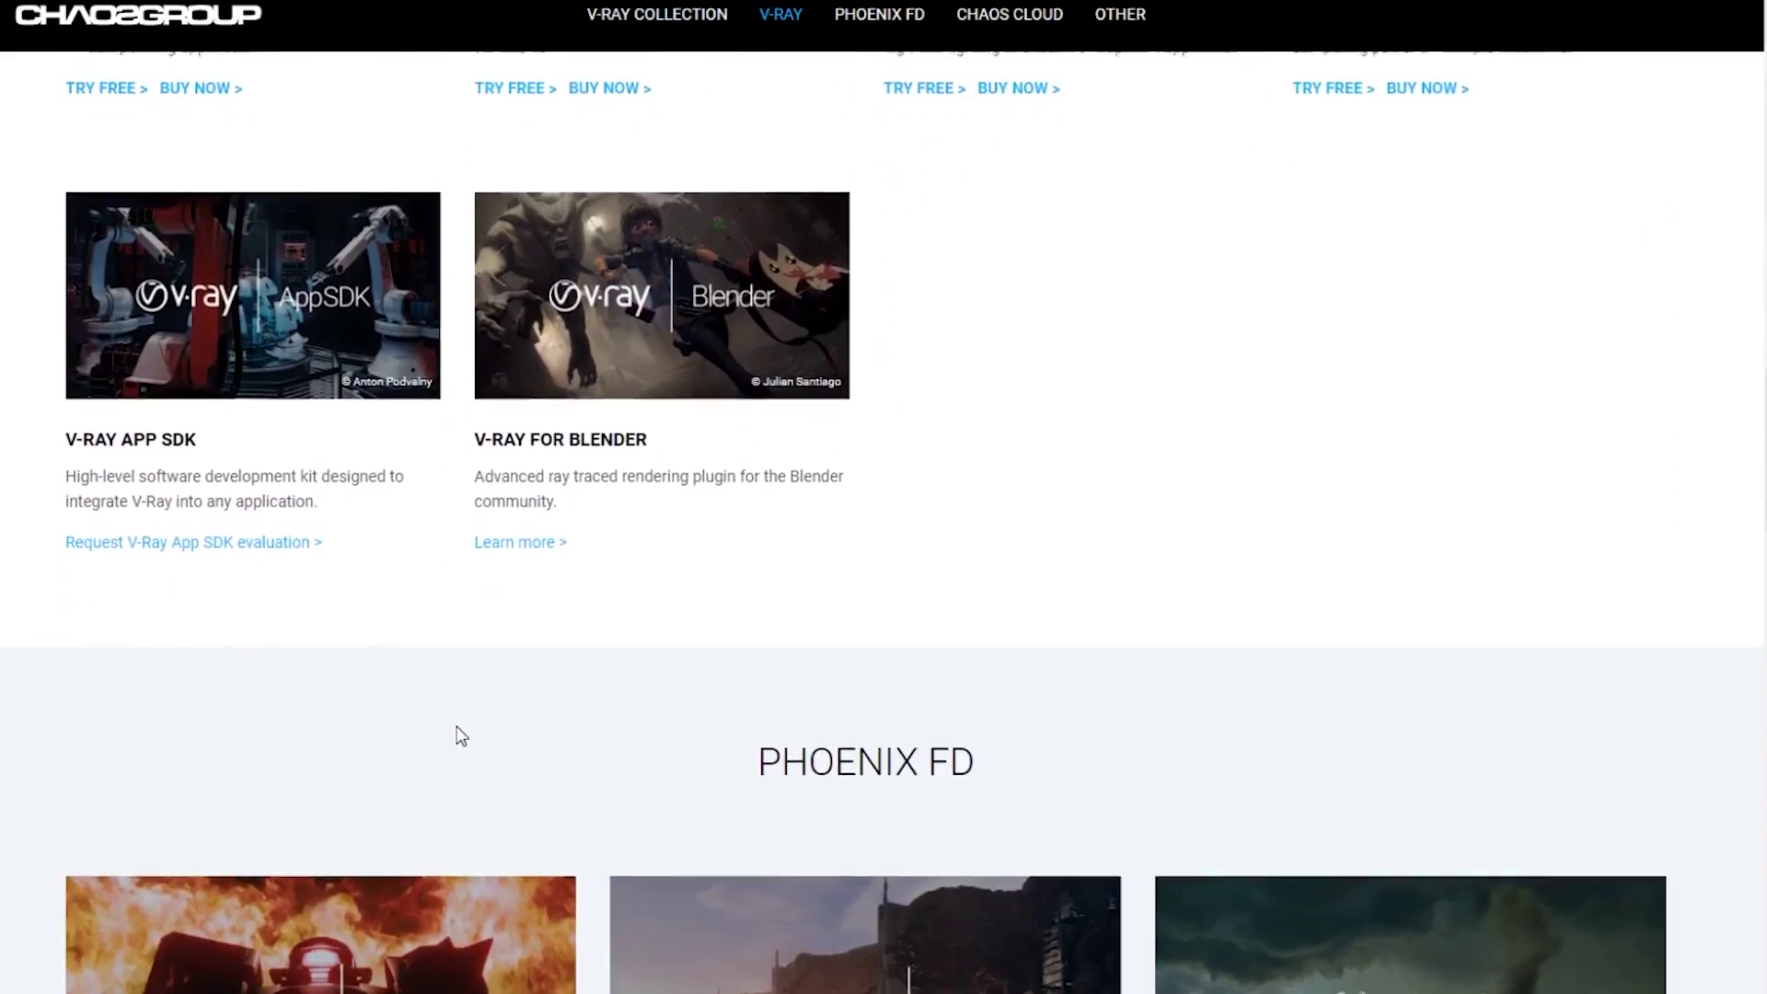